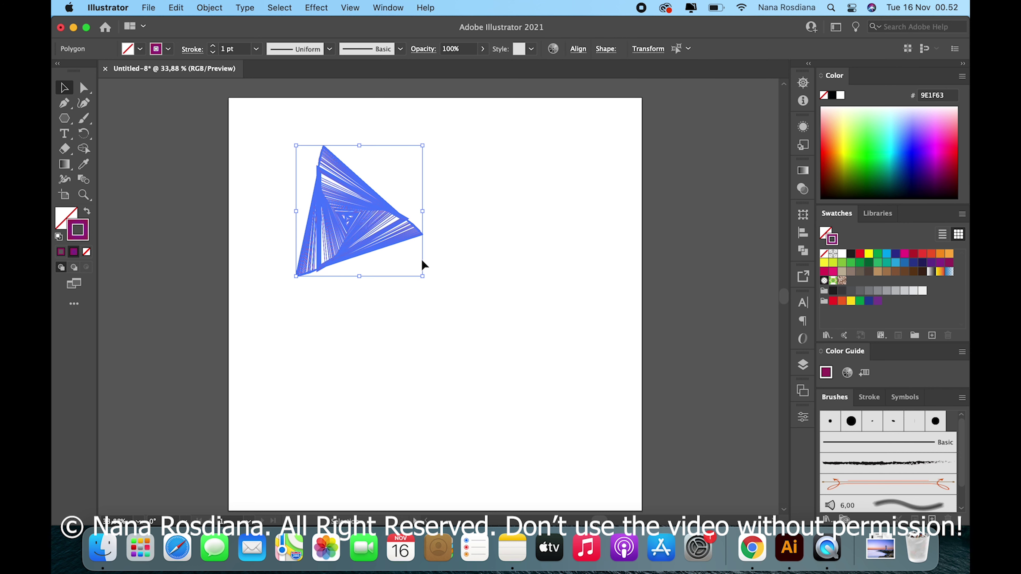
Group all the nested triangle polygons and move the group slightly to the right
click(444, 242)
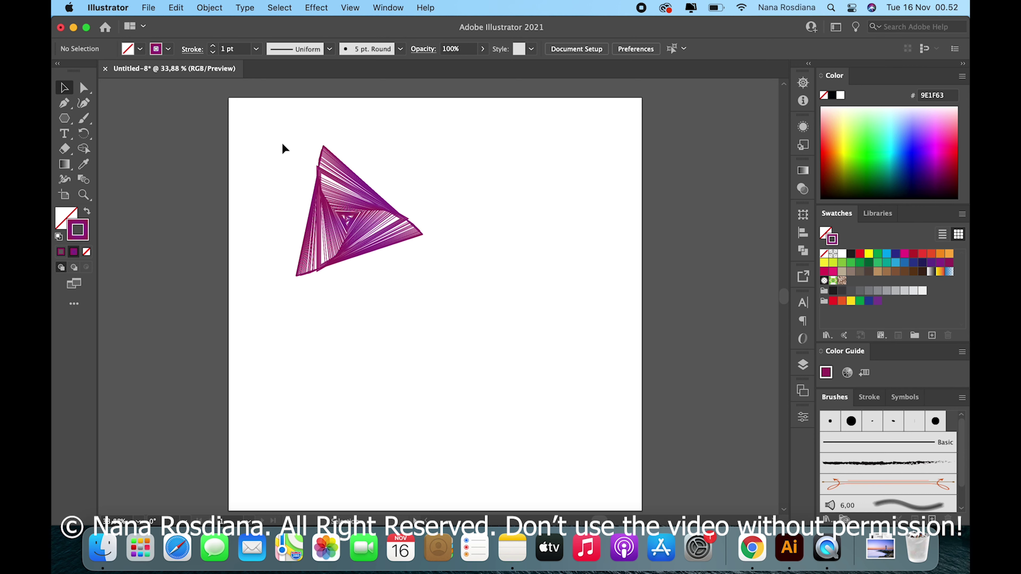
drag(281, 142, 445, 270)
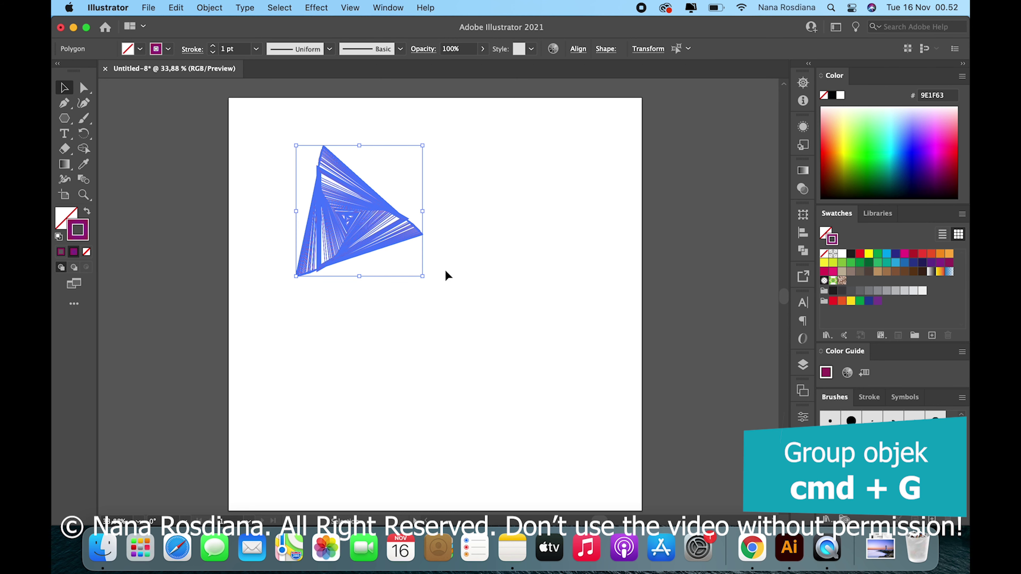
key(a)
key(super+g)
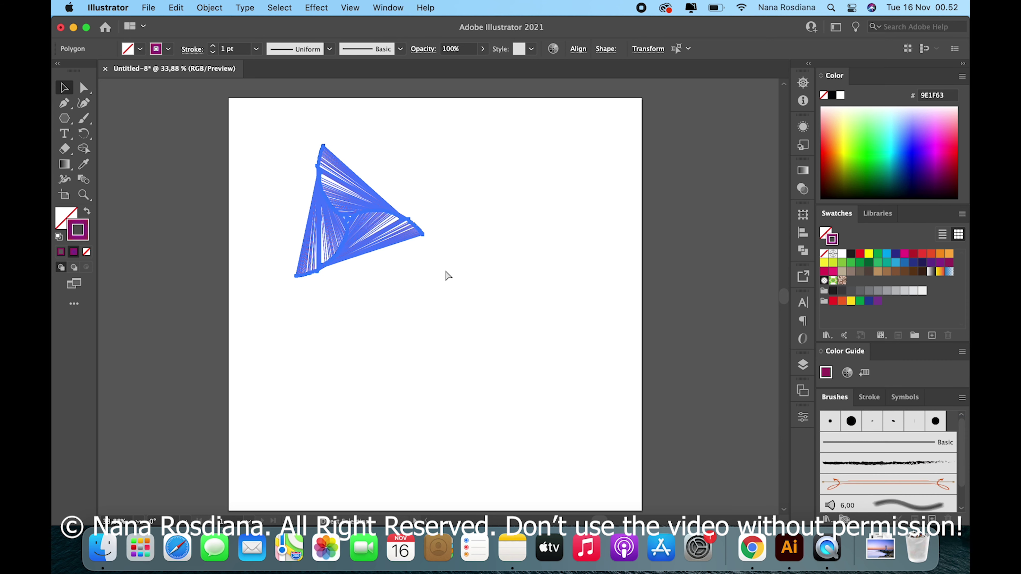
key(v)
click(418, 266)
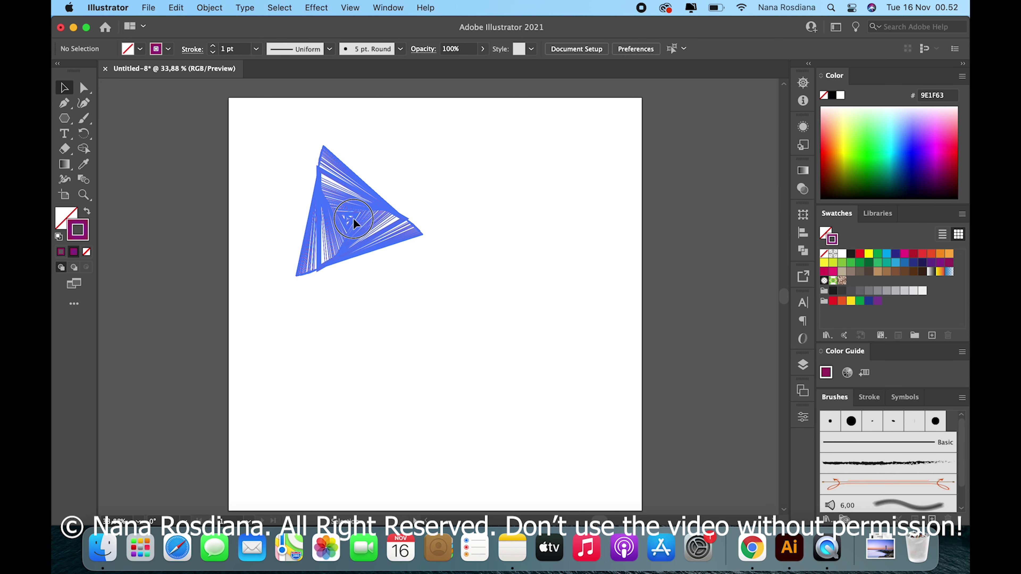
drag(353, 218, 373, 217)
Ungroup the triangle artwork and move individual triangles out of it
right_click(373, 217)
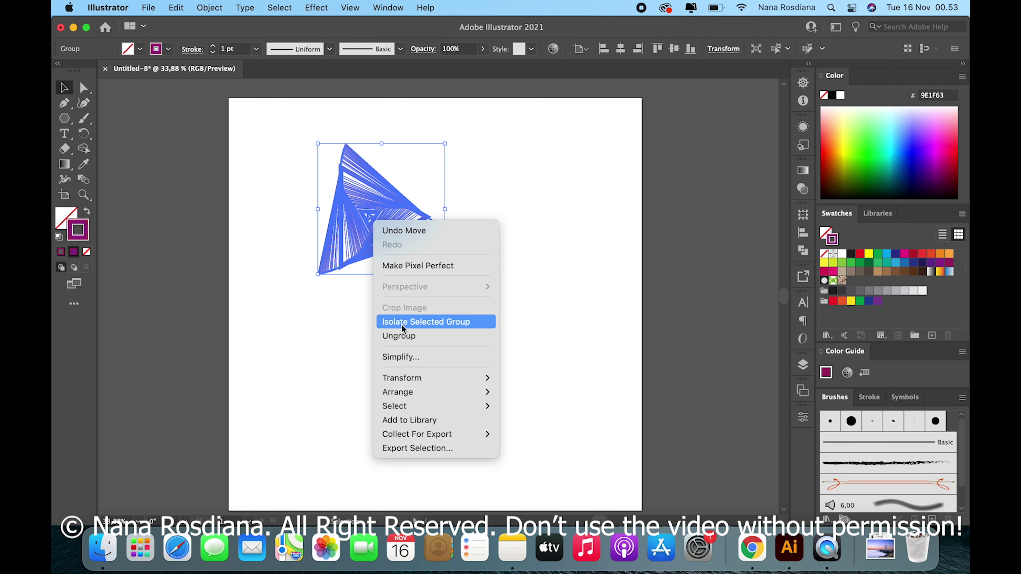
click(403, 340)
click(369, 230)
click(416, 233)
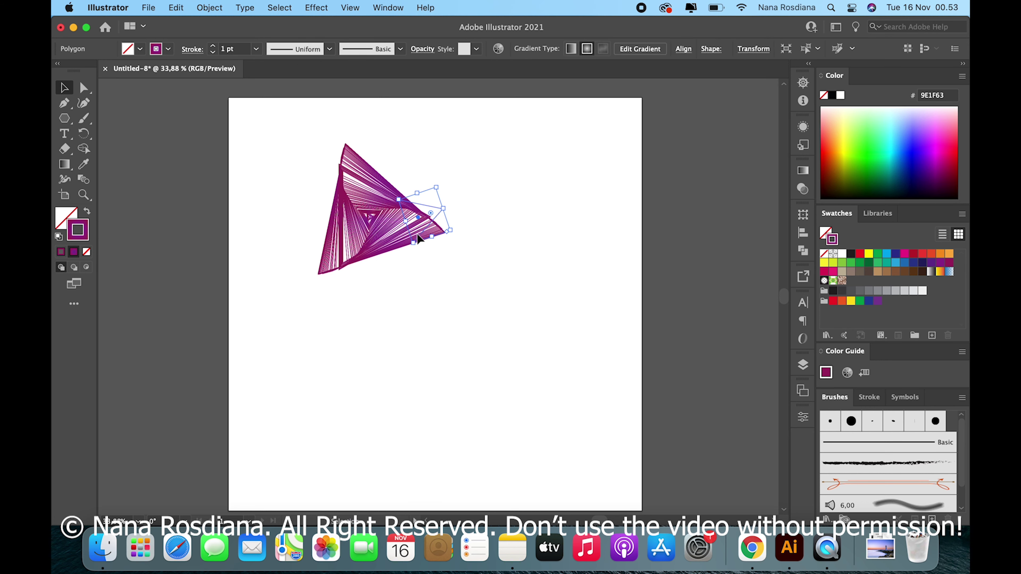
drag(357, 222, 408, 266)
drag(355, 240, 356, 293)
Undo the individual triangle moves and the ungrouping of the triangle artwork
key(super+z)
key(super+z)
key(super+z)
key(super+z)
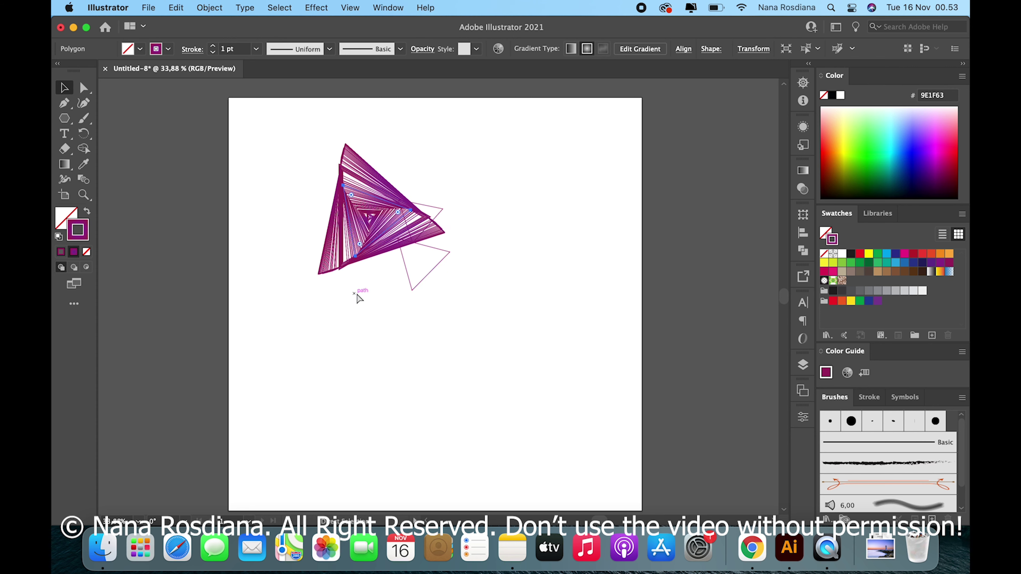
key(super+z)
click(395, 334)
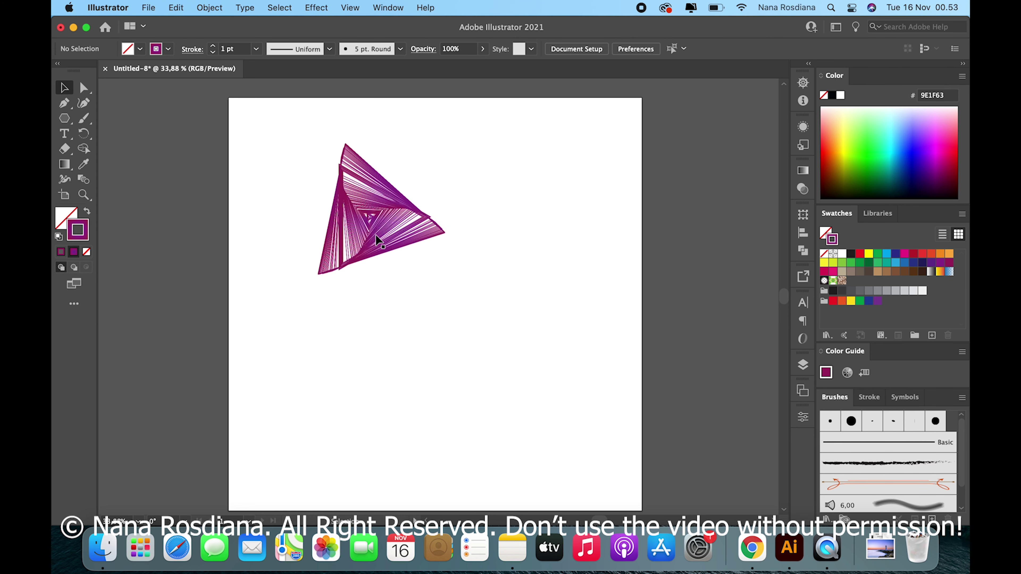
Shift the triangle group slightly left and set its stroke weight to 0,5 pt
mouse_move(375, 232)
mouse_down()
mouse_move(361, 252)
mouse_move(362, 235)
mouse_up()
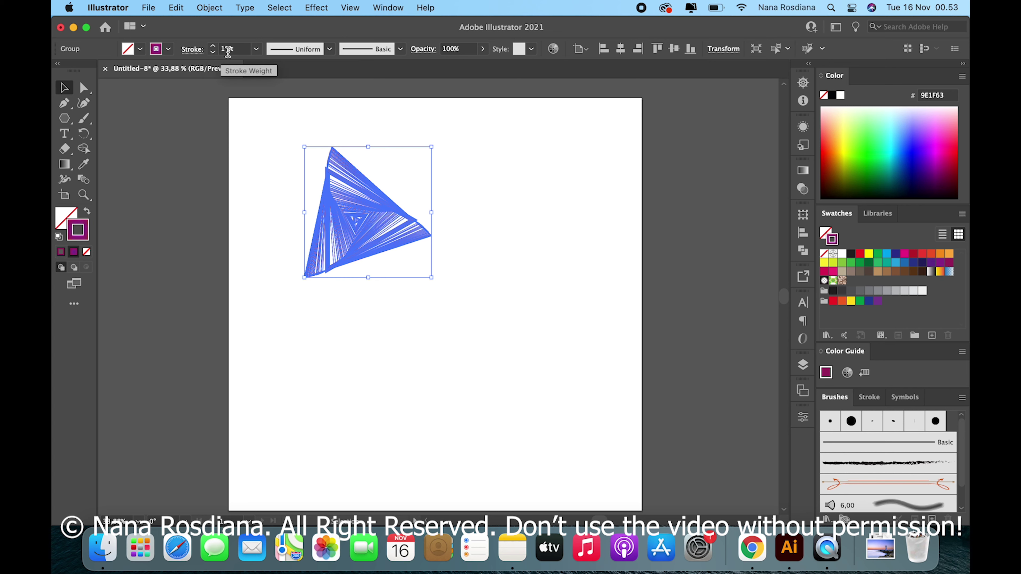
click(255, 51)
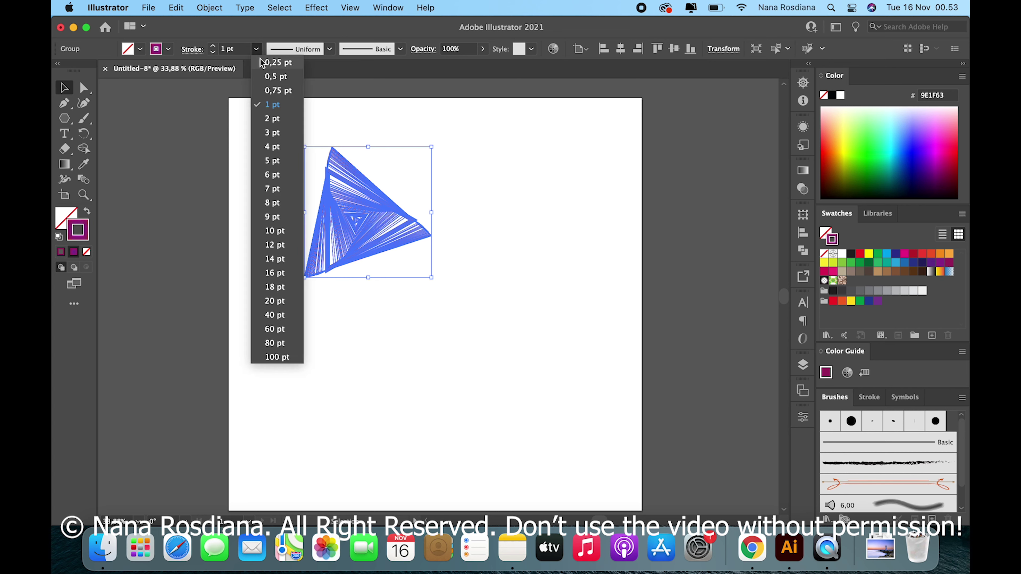
click(270, 76)
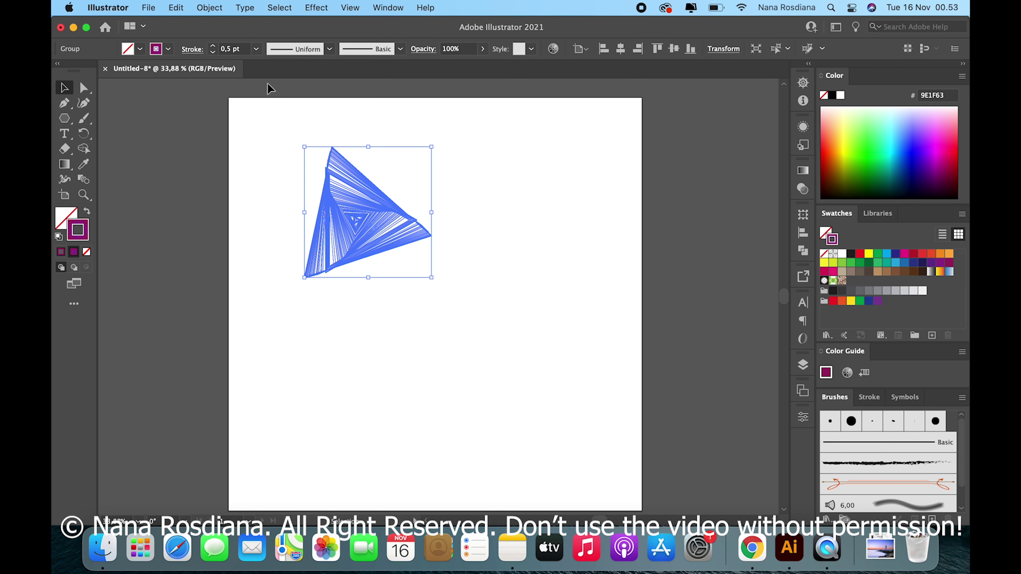
click(272, 148)
scroll(431, 204, up, 1)
scroll(431, 205, up, 1)
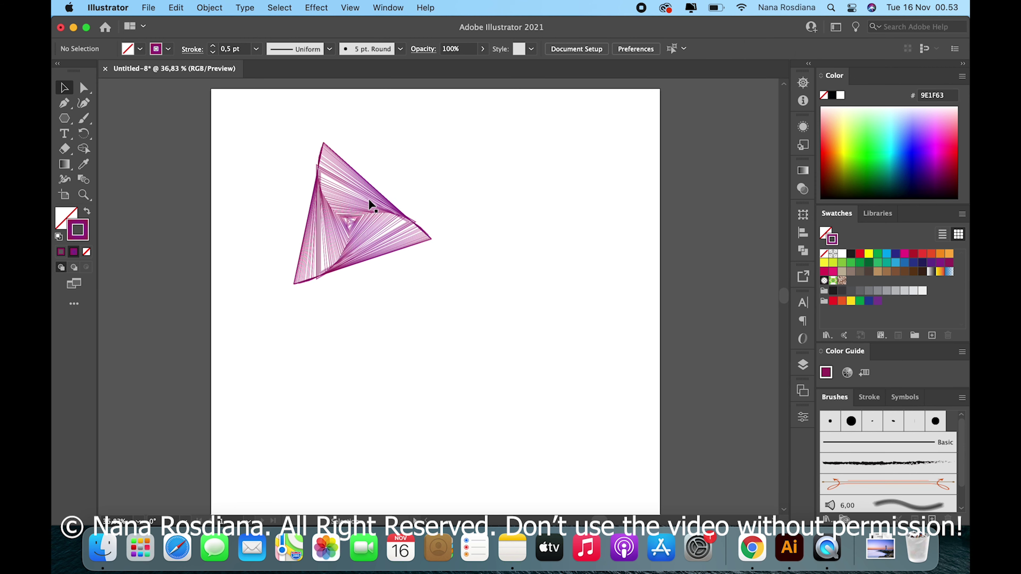
click(373, 197)
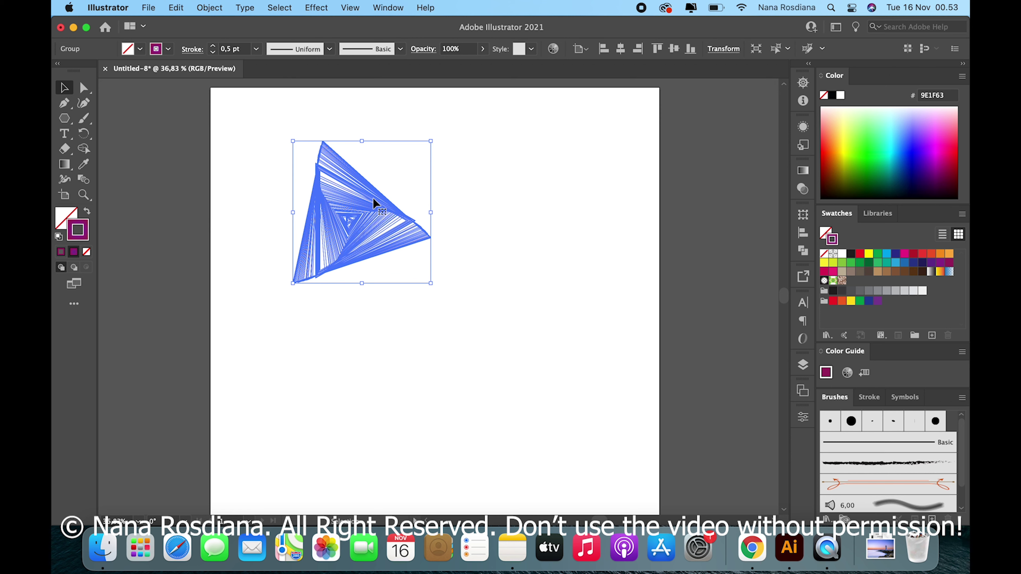
click(263, 200)
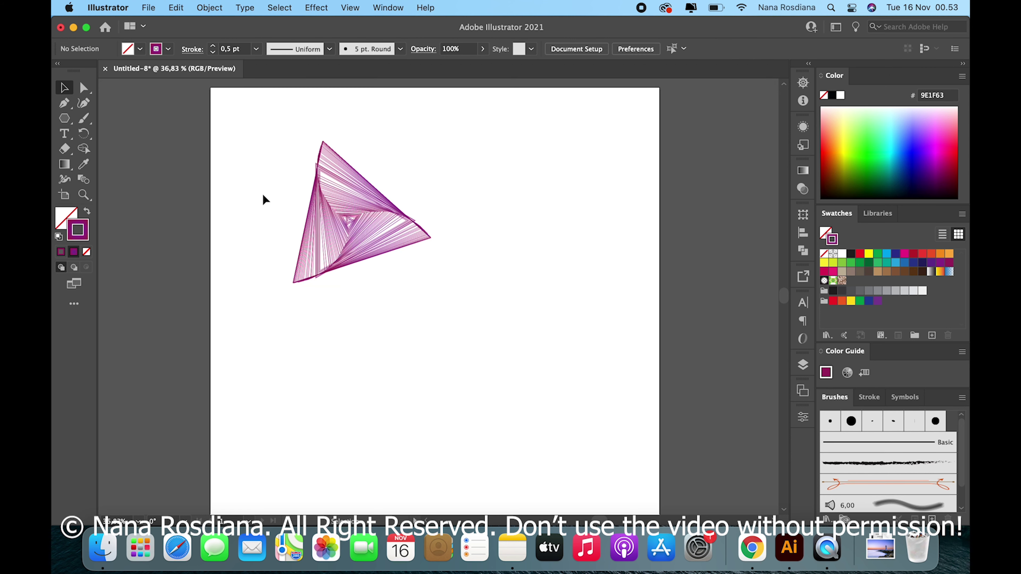
Set the Polygon tool to 4 sides by creating a sample polygon, and delete that sample
click(65, 121)
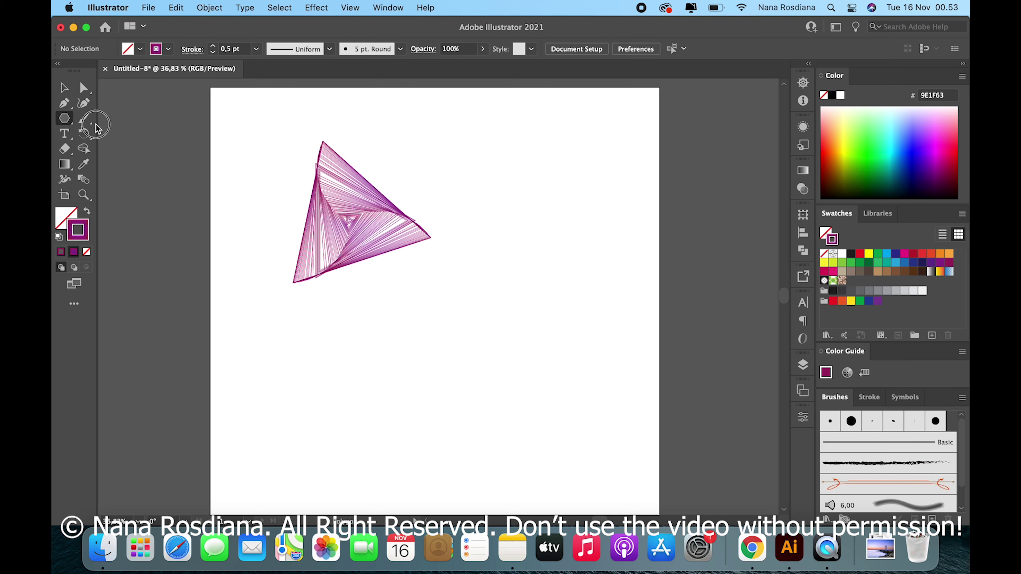
click(65, 118)
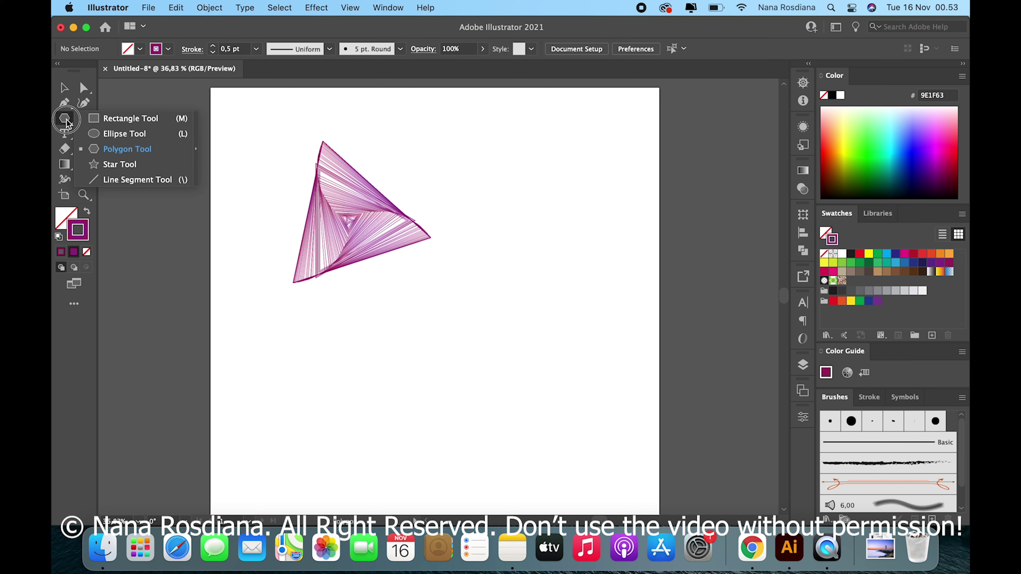
click(112, 154)
click(500, 292)
double_click(508, 277)
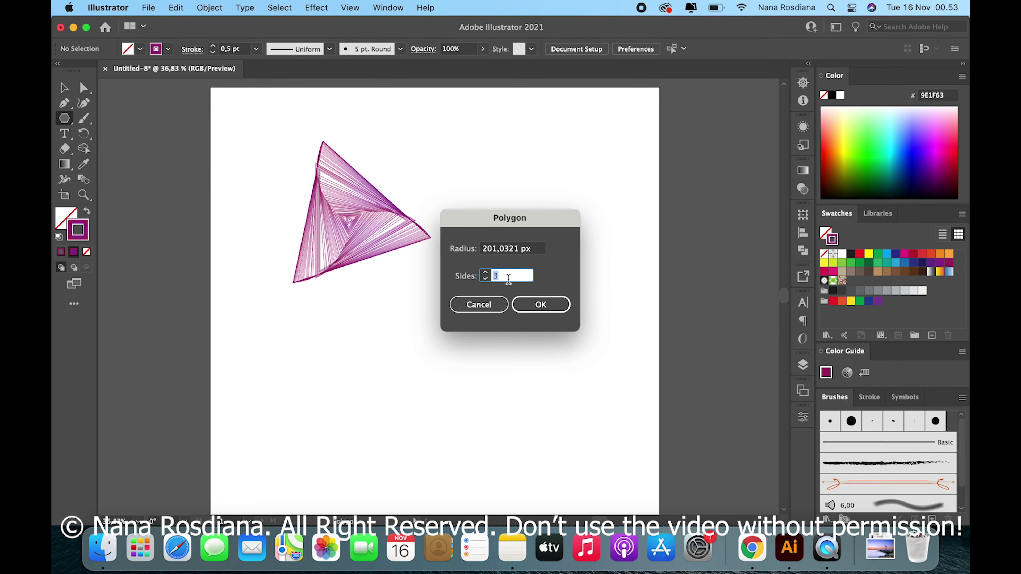
key(BackSpace)
text(4)
click(538, 306)
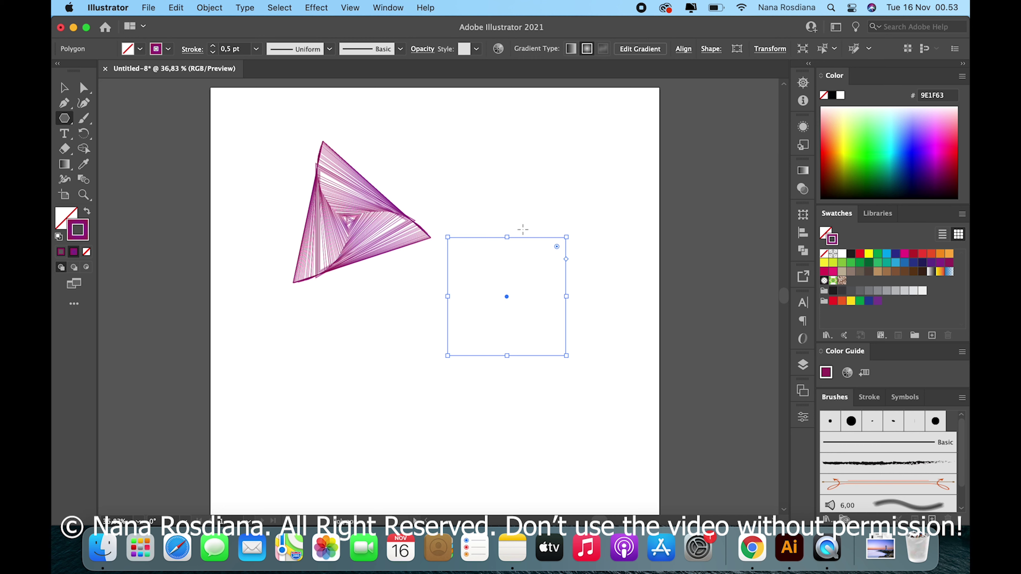
click(65, 89)
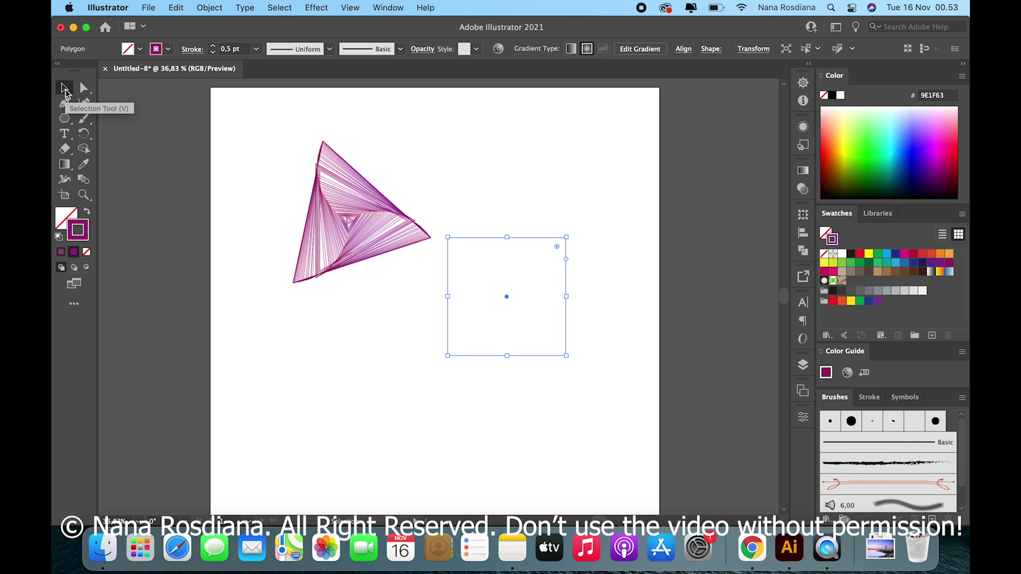
key(Delete)
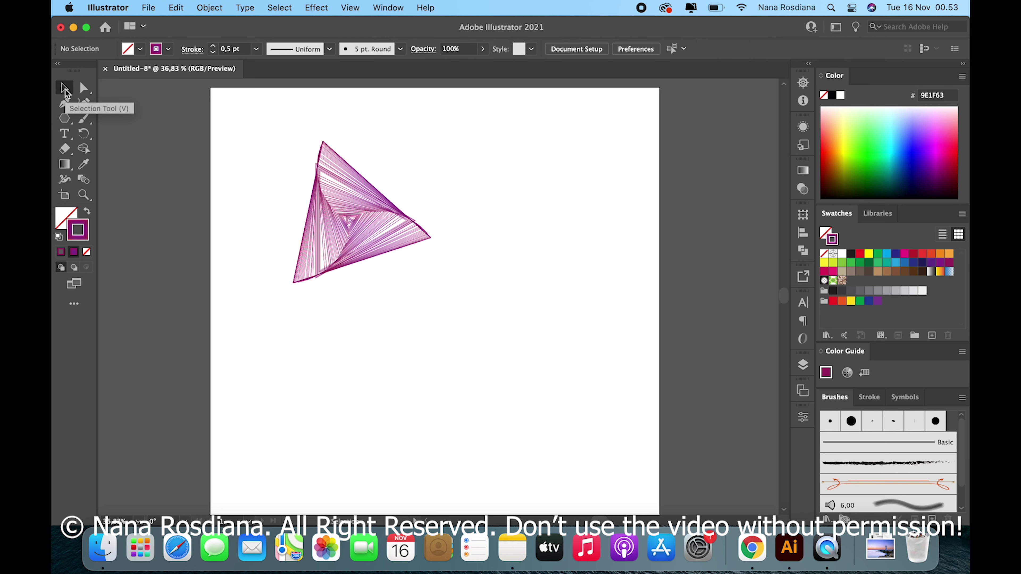
Draw a rotating series of nested four-sided polygons to the right of the triangle artwork
click(64, 119)
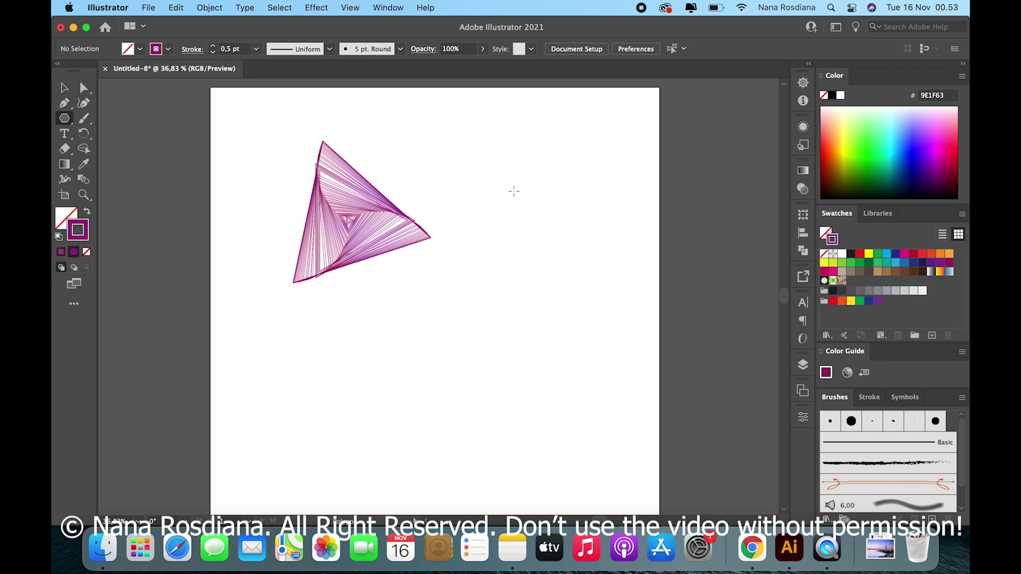
drag(484, 192, 549, 142)
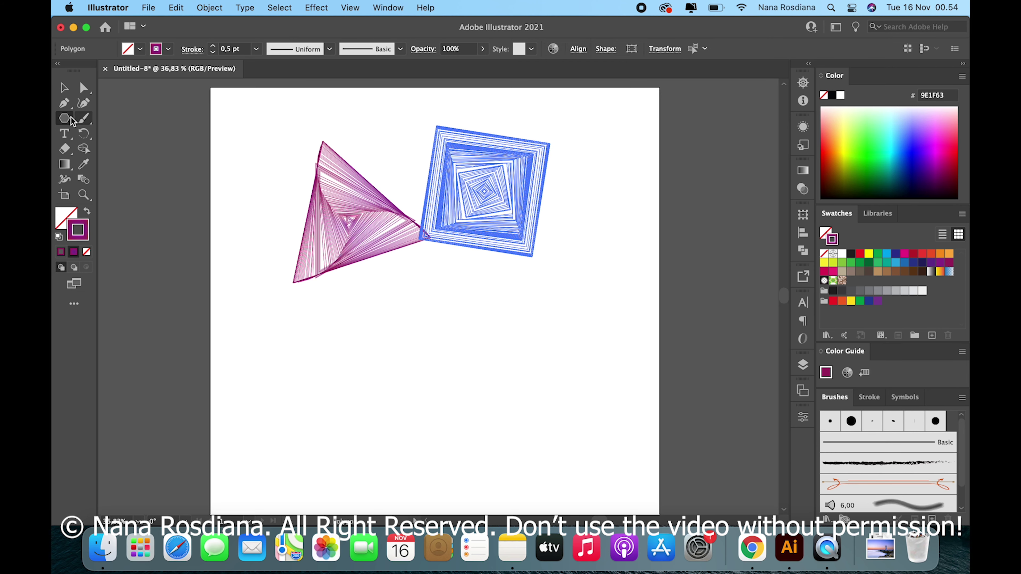
click(63, 90)
click(530, 388)
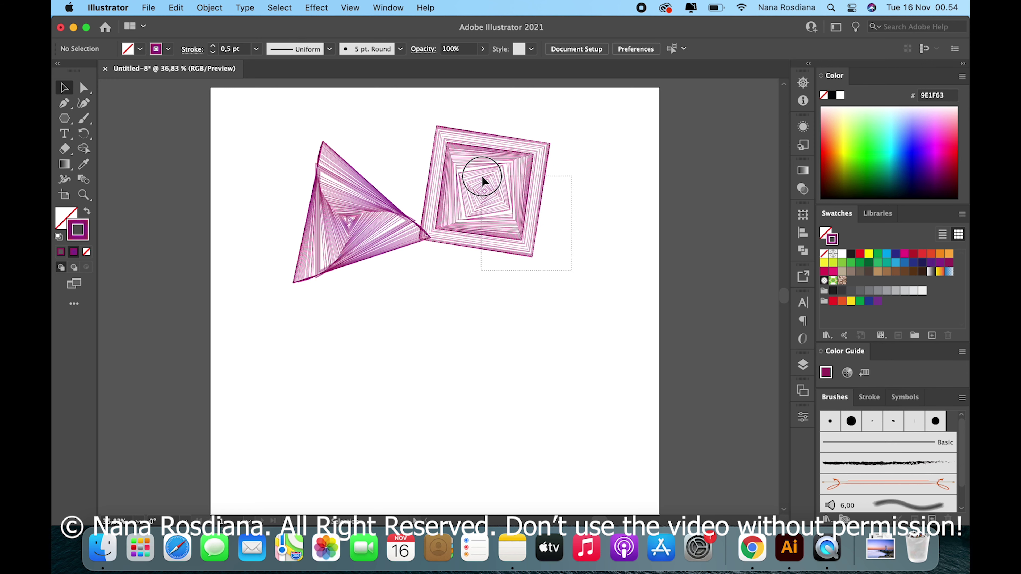
Group the nested squares and move the group right, clear of the triangle artwork
click(465, 138)
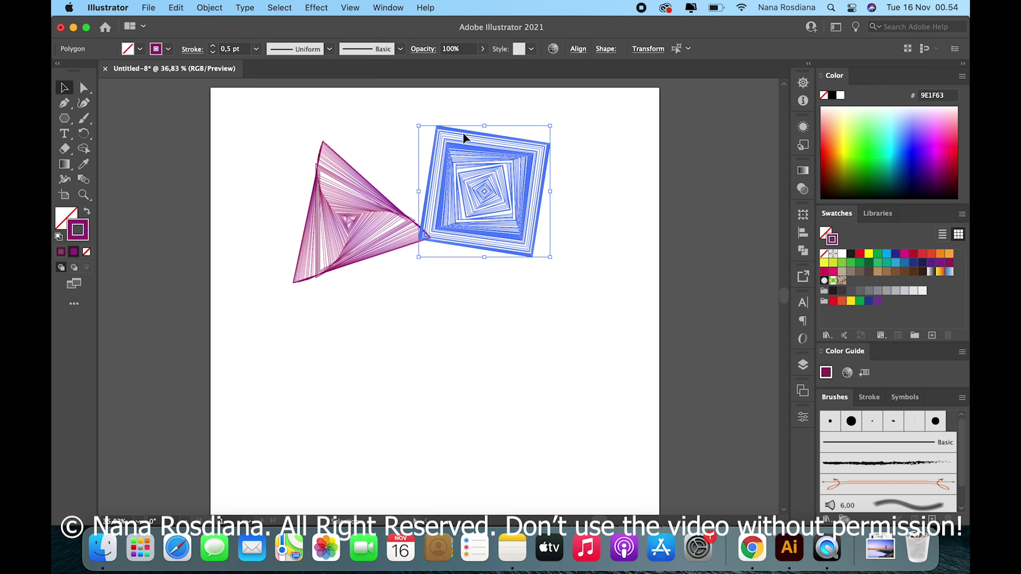
key(super+g)
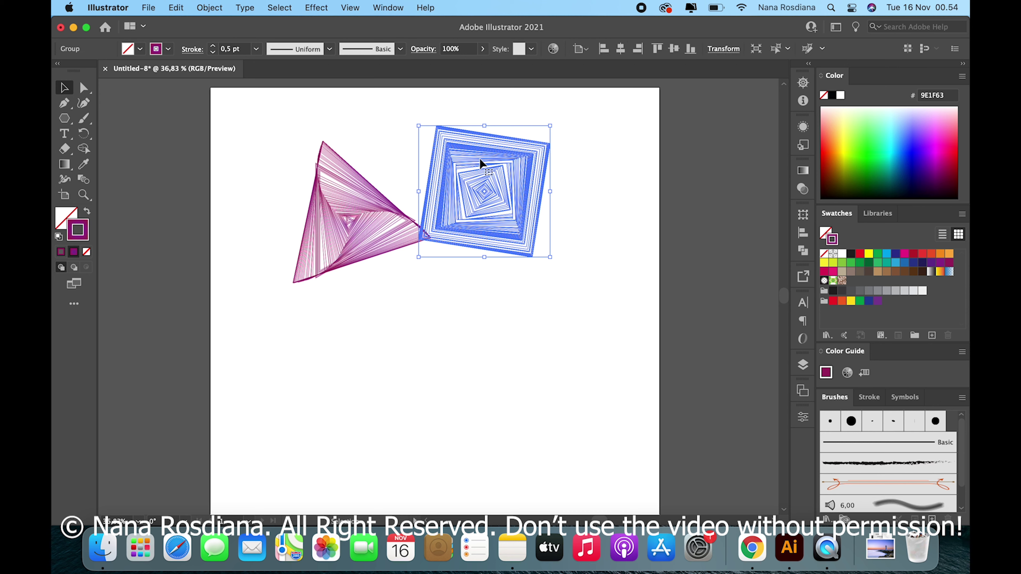
drag(476, 169, 536, 170)
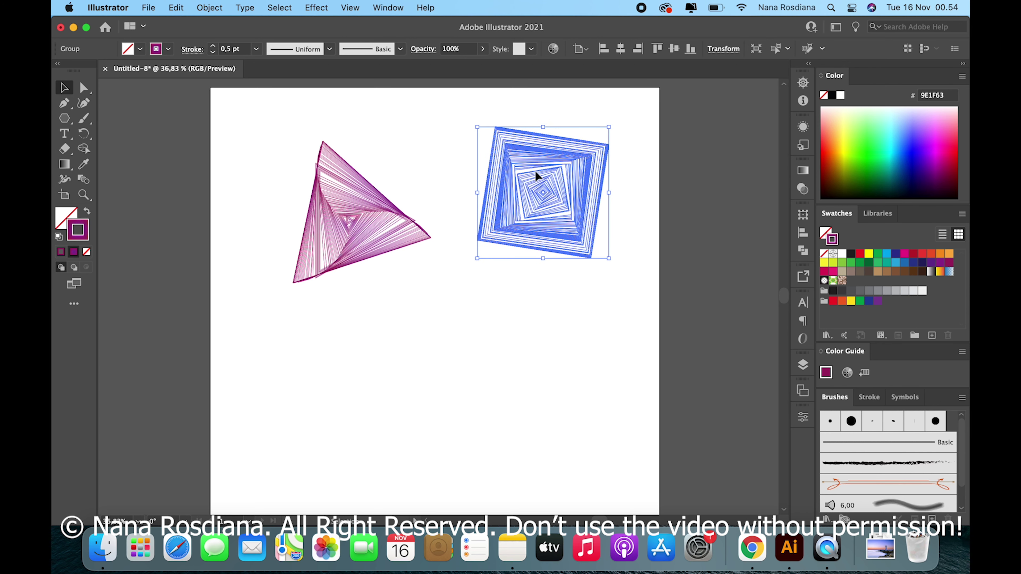
click(394, 322)
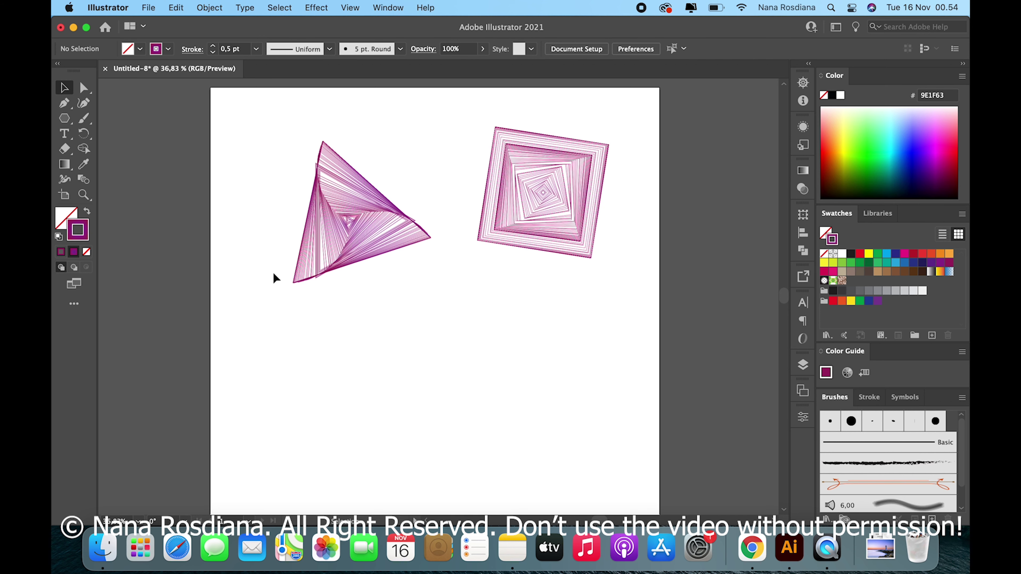
Set the Polygon tool to 6 sides by creating a sample hexagon, and delete that sample
click(65, 120)
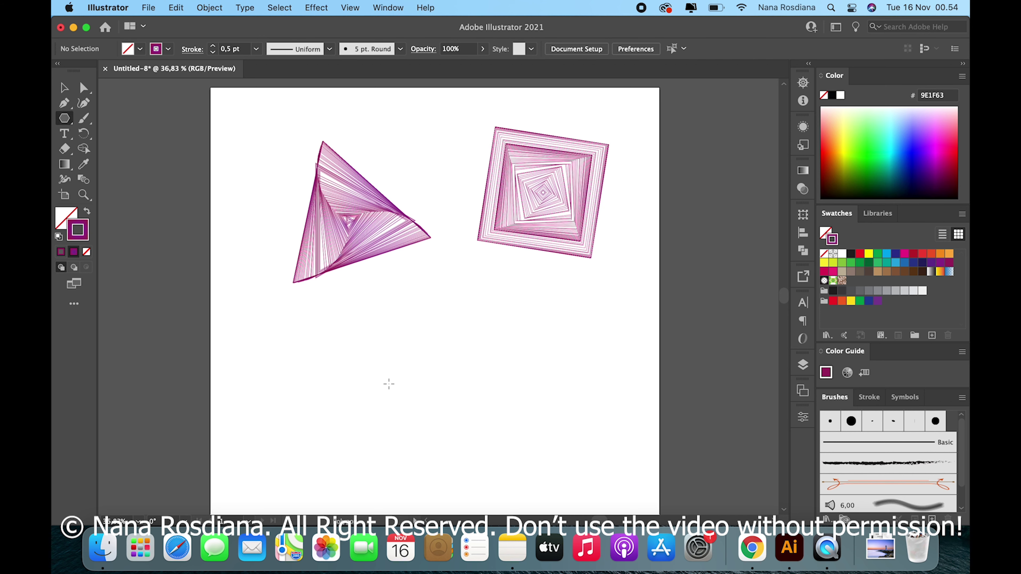
click(432, 354)
text(4)
key(BackSpace)
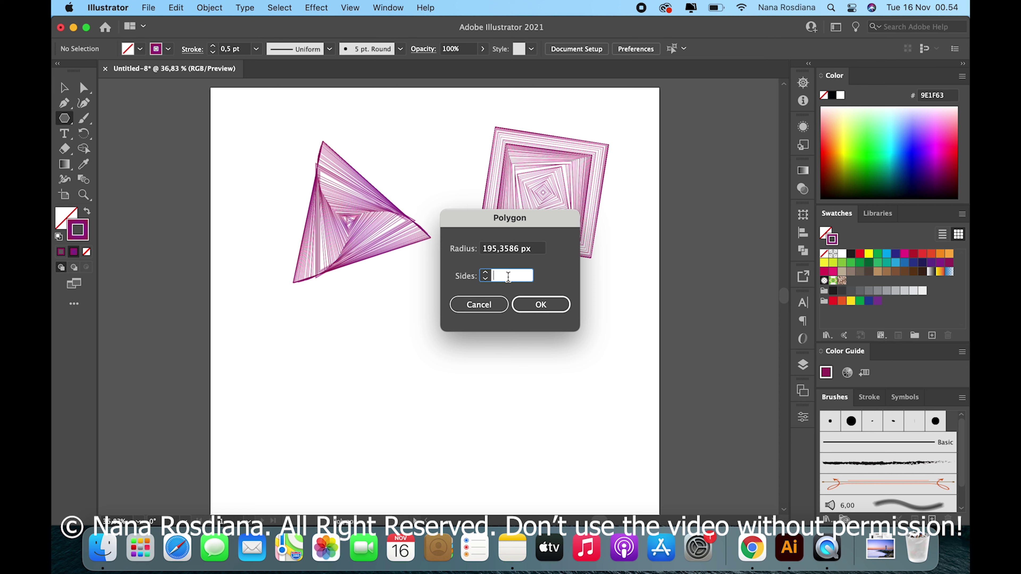
text(6)
click(536, 310)
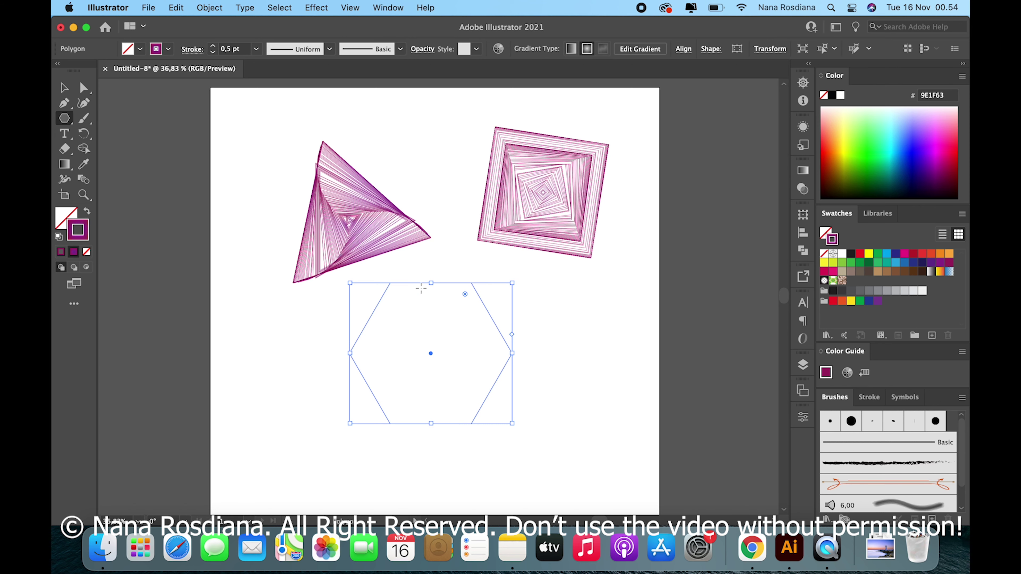
key(Delete)
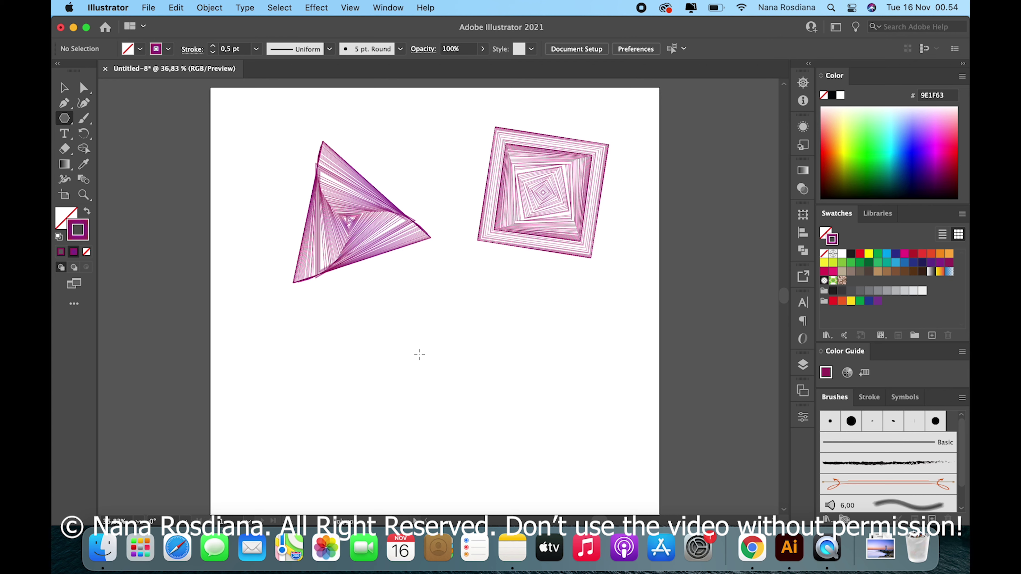
Draw a rotating series of nested hexagons below and between the triangle and square artworks
drag(416, 351, 441, 279)
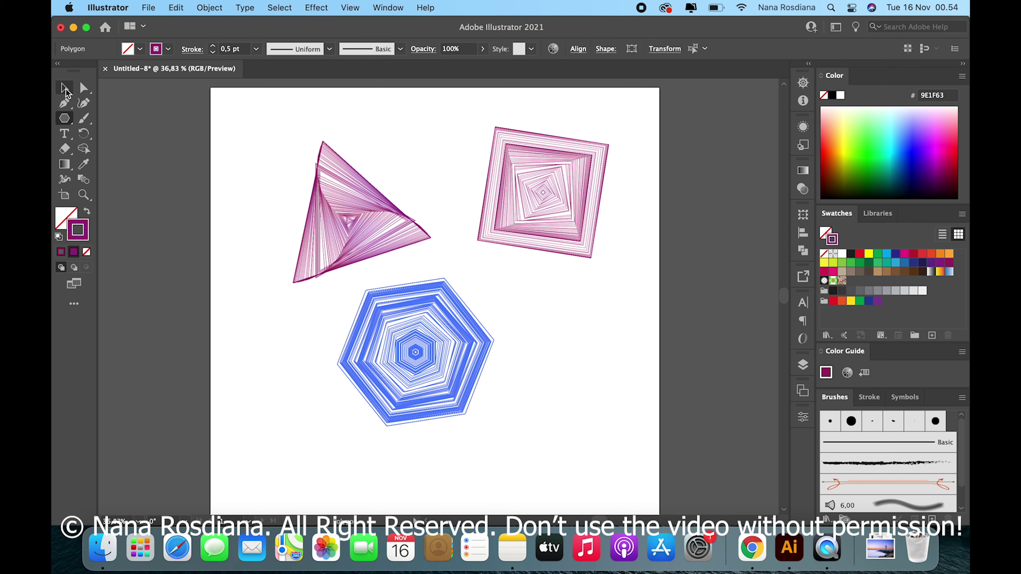
key(v)
click(540, 397)
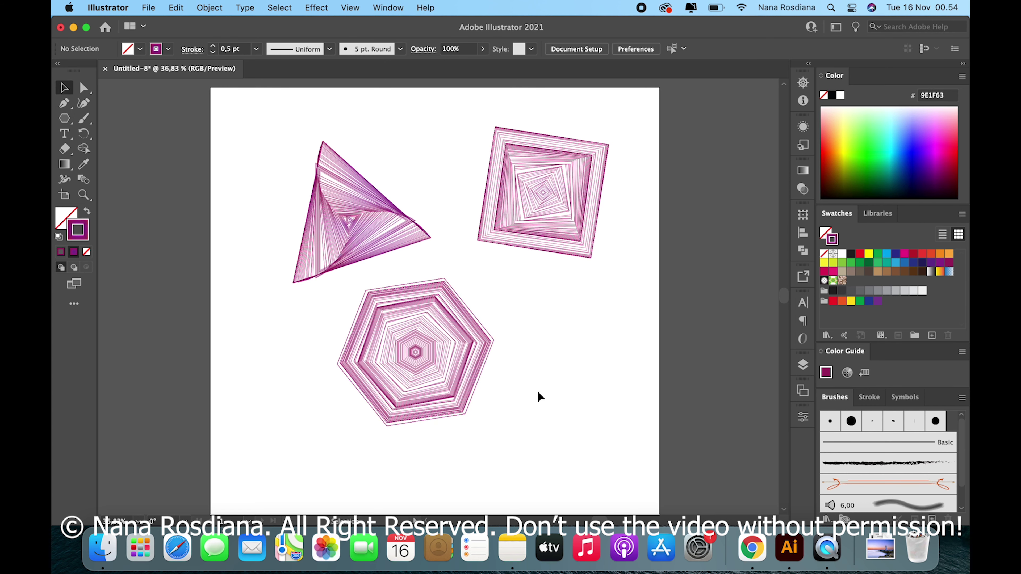
Group the nested hexagons and move the group directly below the square artwork
drag(535, 405, 300, 301)
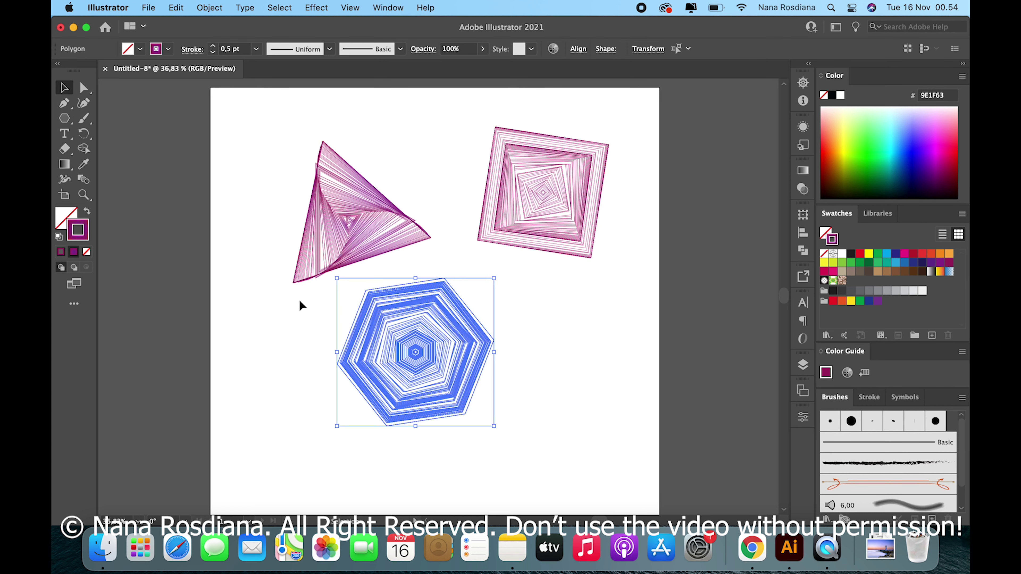
key(super+g)
drag(413, 326, 541, 332)
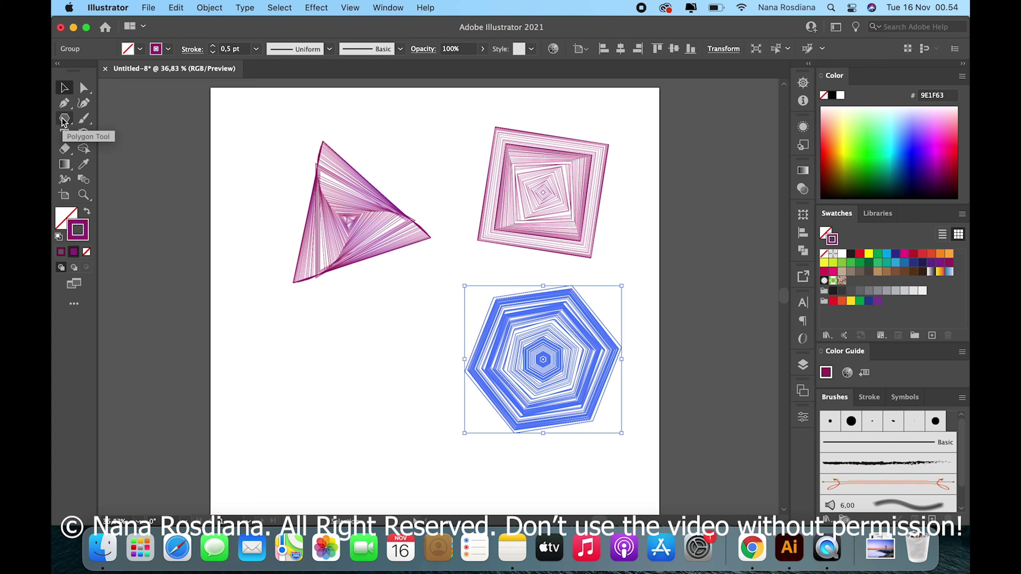
Set the Star tool to 8 points by creating a sample star, and delete that sample
drag(65, 122, 125, 167)
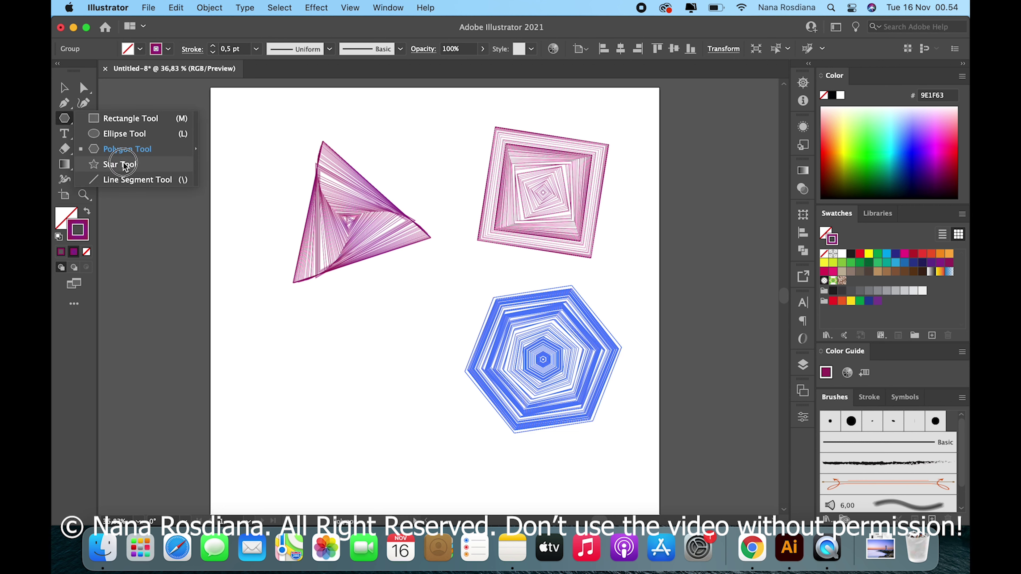
drag(126, 166, 126, 166)
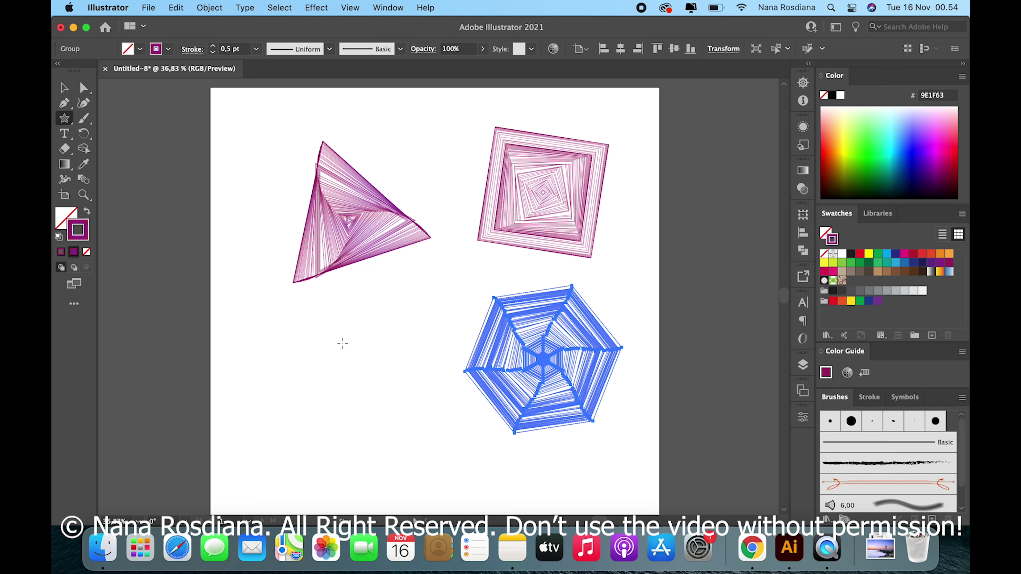
click(342, 343)
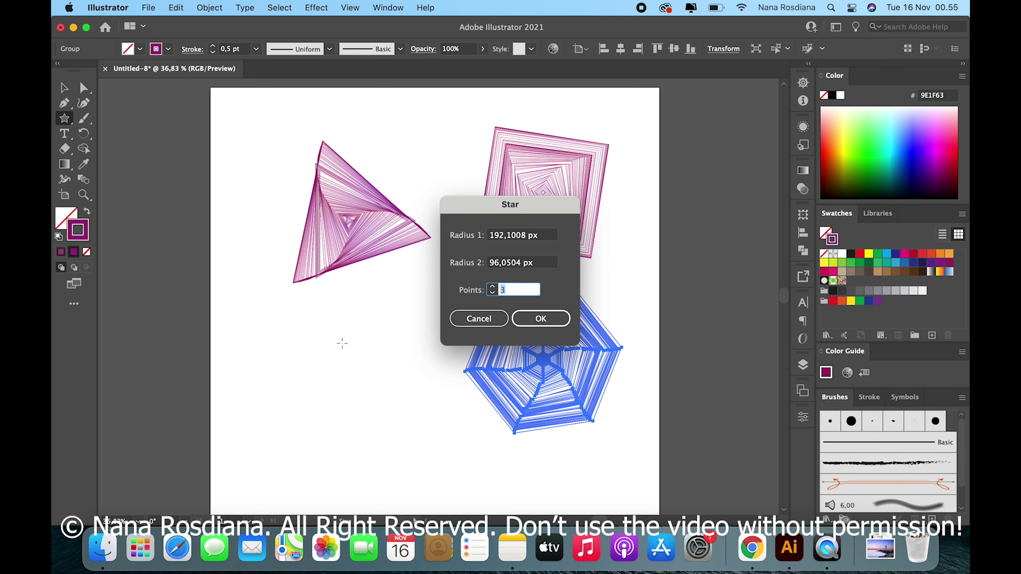
text(3)
key(BackSpace)
text(8)
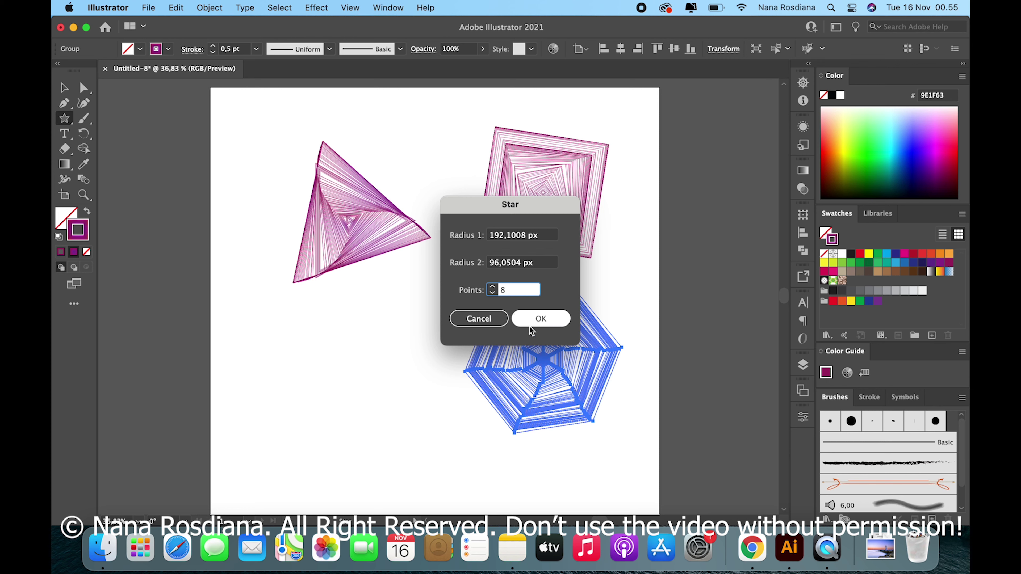
click(540, 318)
click(64, 87)
key(Delete)
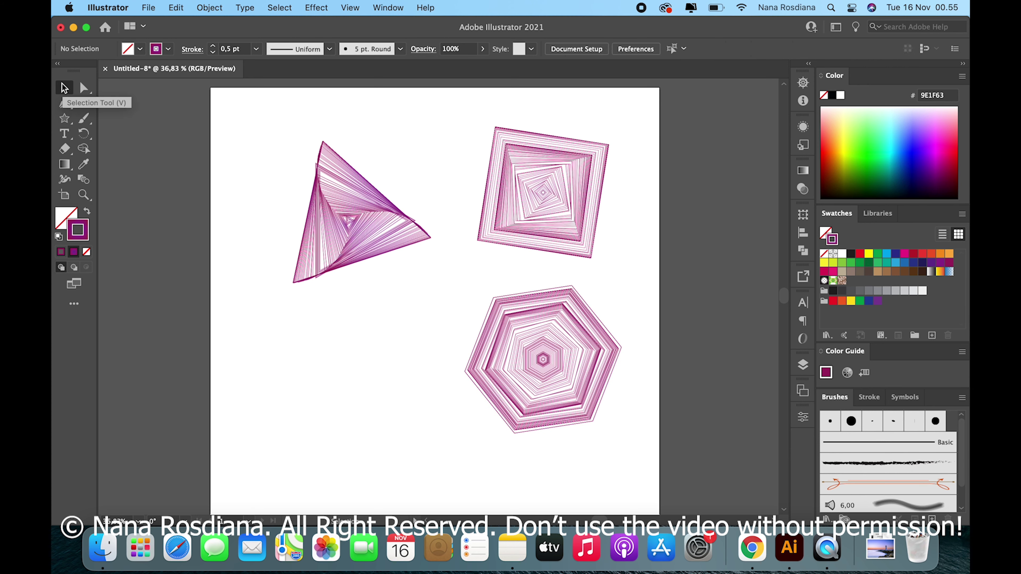
Draw a rotating series of nested eight-pointed stars in the empty area below the triangle artwork
click(66, 123)
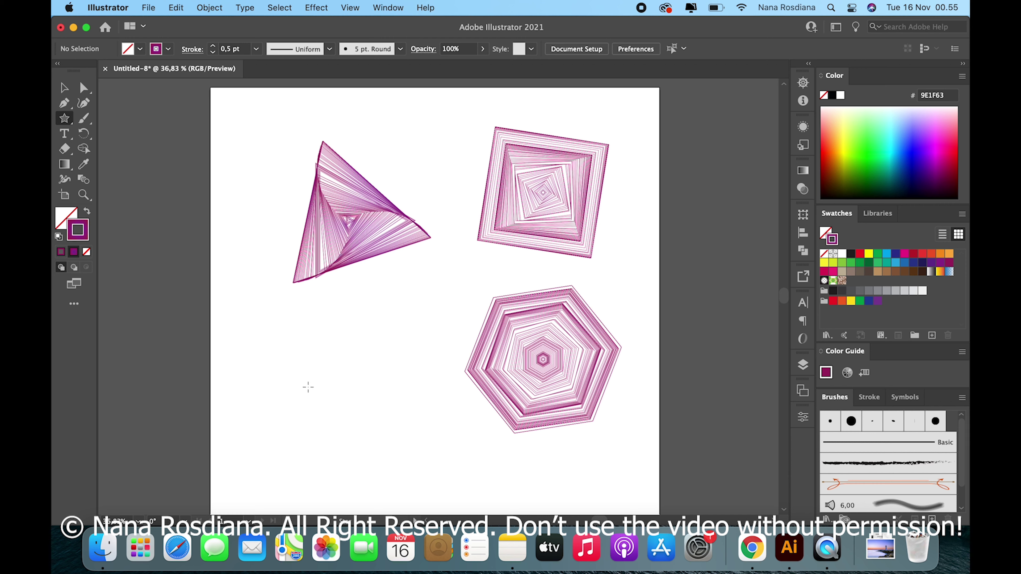
drag(307, 386, 331, 321)
click(64, 87)
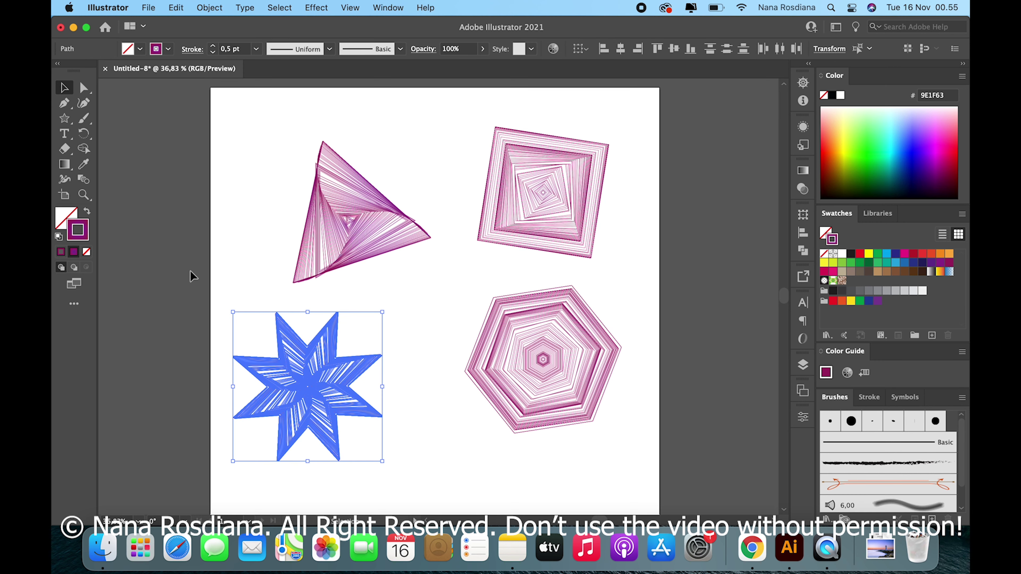
click(352, 386)
scroll(349, 385, up, 2)
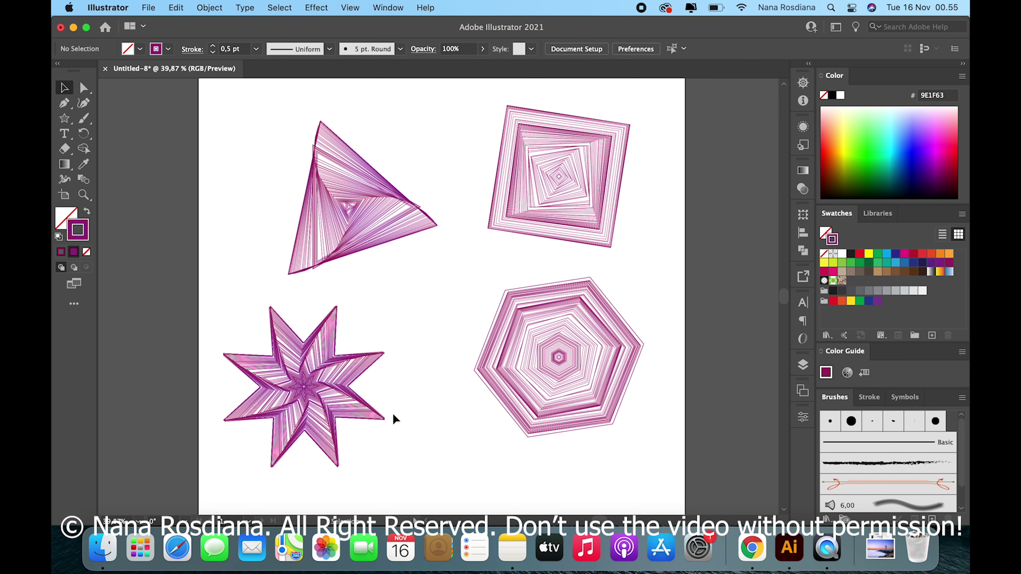
Select all the nested stars and group them
drag(406, 427, 244, 312)
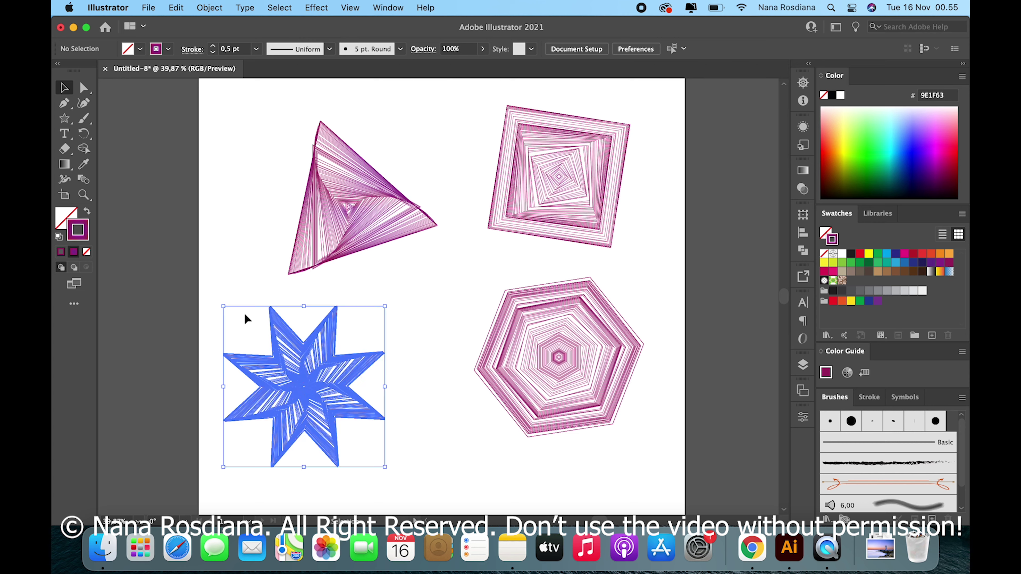
click(427, 325)
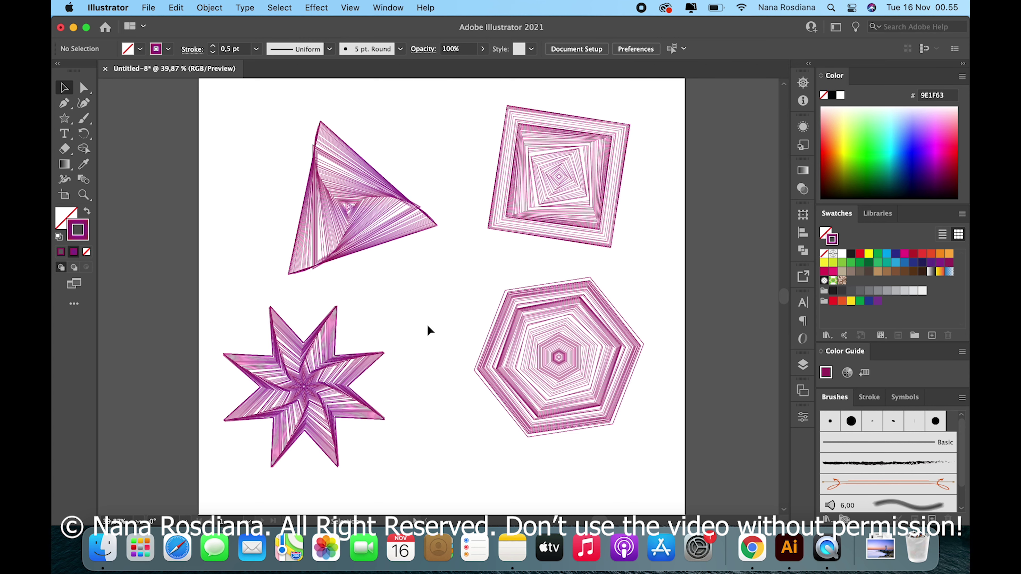
scroll(409, 339, down, 2)
click(346, 367)
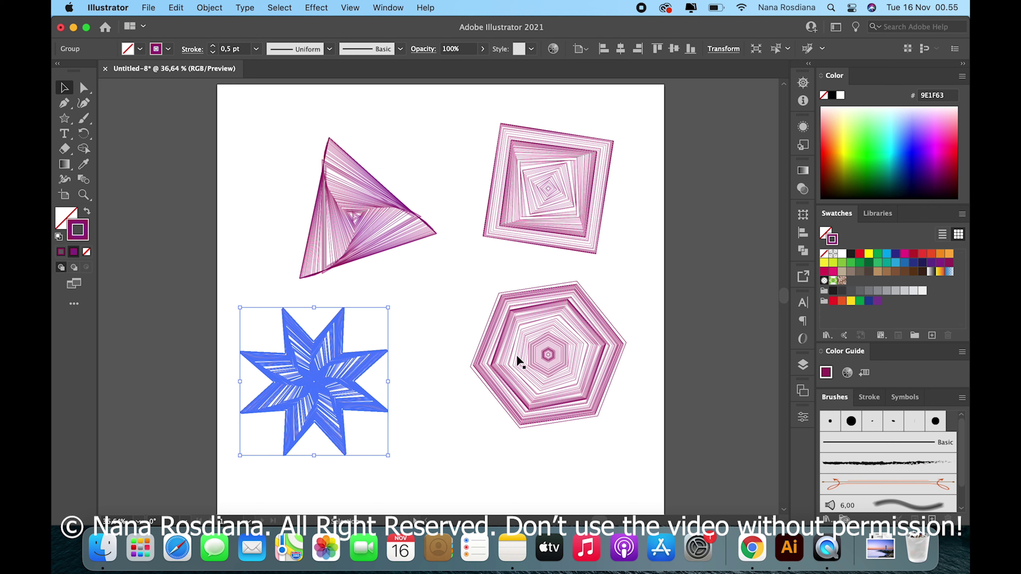
Move the triangle group up and to the left, and the hexagon group down and right, level with the star
click(369, 228)
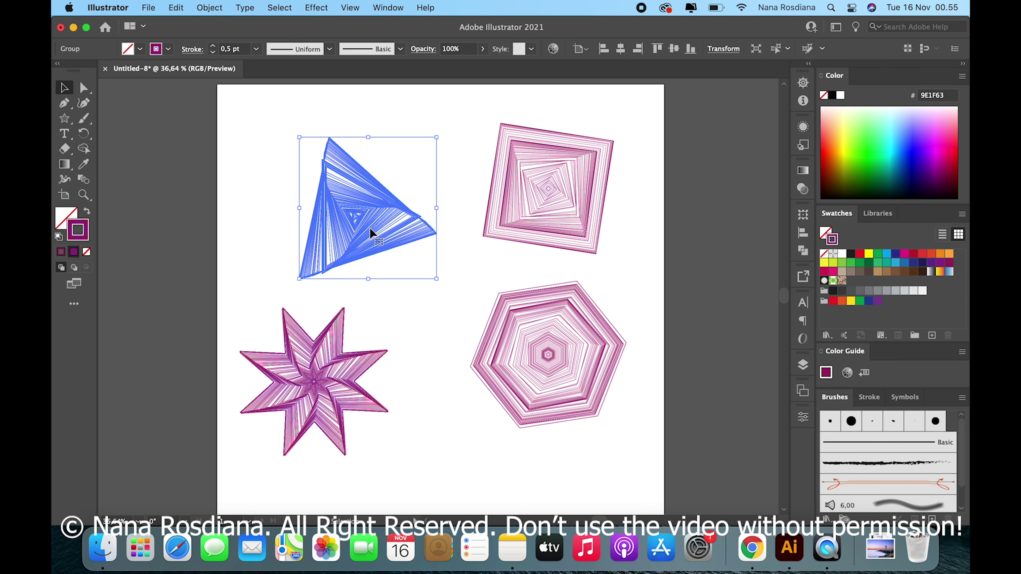
drag(370, 227, 348, 197)
drag(525, 343, 547, 372)
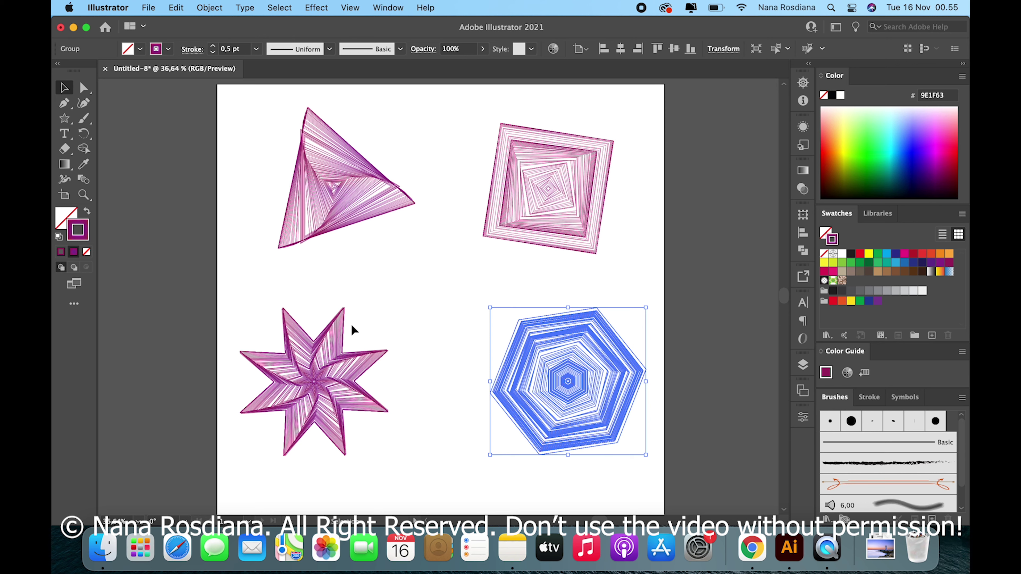
Duplicate the star group and place the copy in the middle of the artboard
click(314, 364)
scroll(313, 363, right, 2)
scroll(313, 362, down, 1)
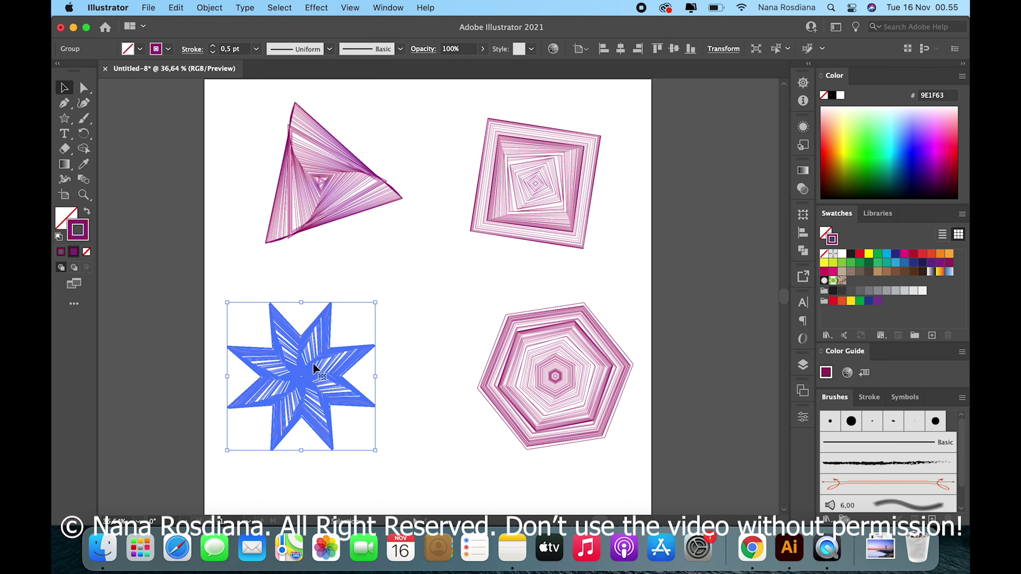
key(a)
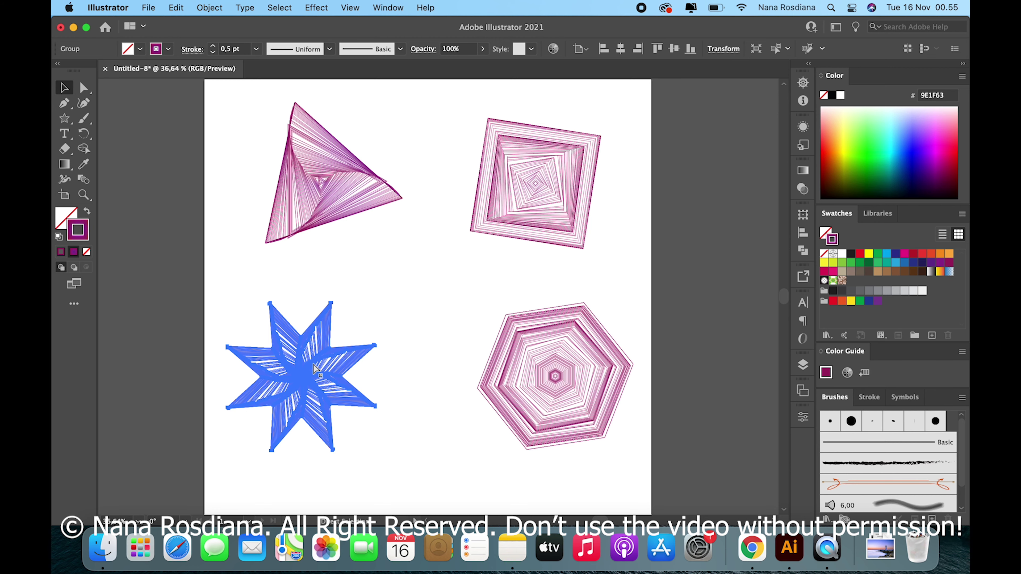
key(v)
key(super+v)
drag(458, 309, 446, 330)
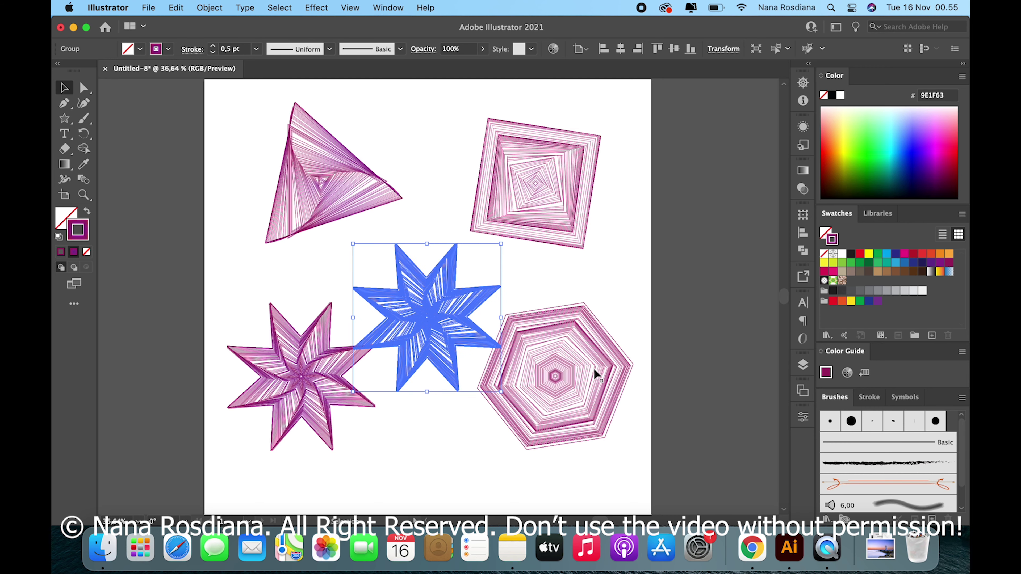
Move the hexagon, original star and square groups outward toward the artboard corners, clear of the central star copy
drag(594, 368, 614, 417)
drag(307, 363, 292, 410)
drag(502, 167, 514, 157)
Set the central star group's stroke weight to 0.25 pt
click(445, 300)
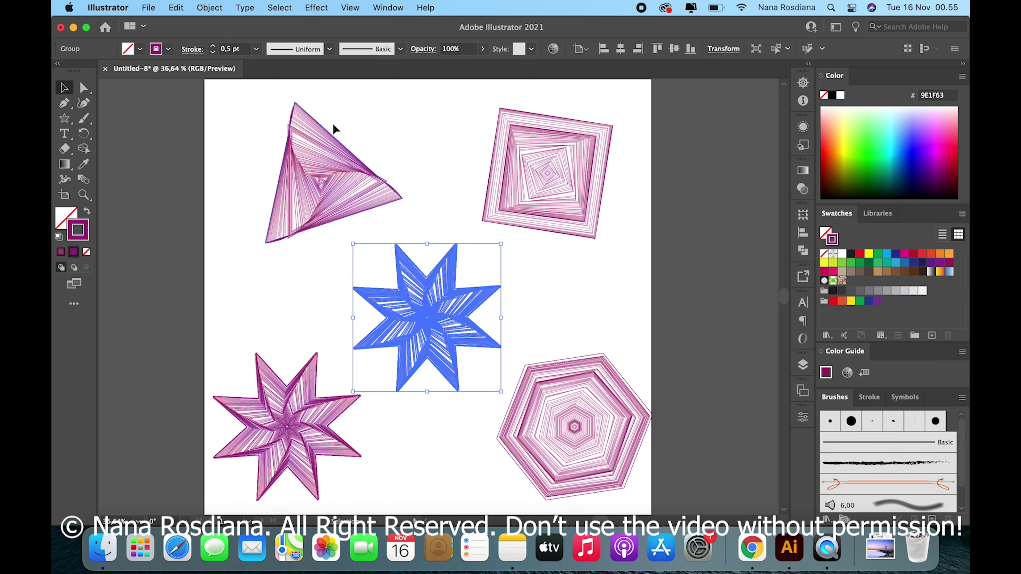
click(256, 49)
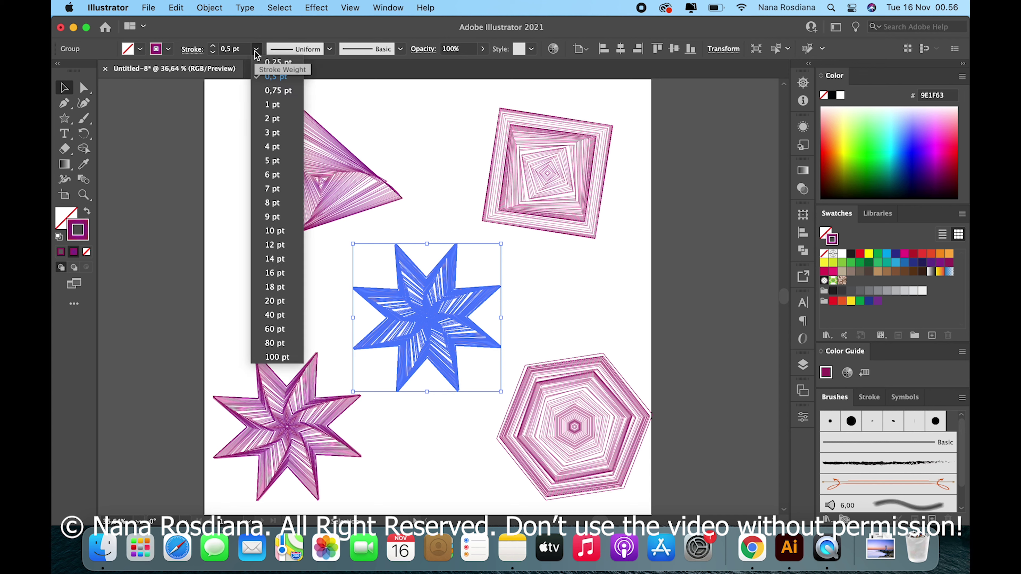
click(266, 63)
click(423, 152)
click(435, 293)
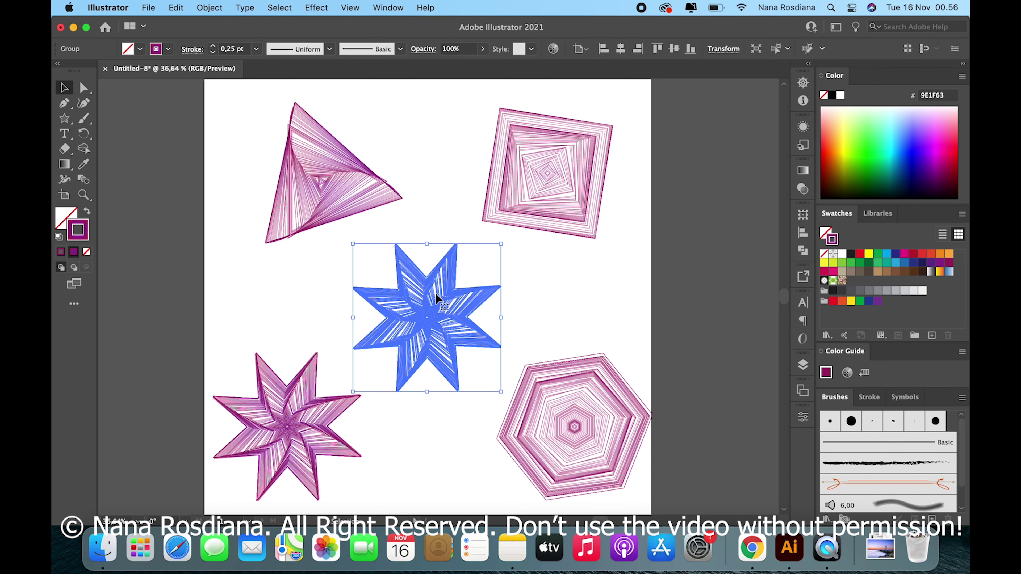
Apply a Zig Zag effect to the central star with Relative size 5%, 4 ridges per segment and Smooth points
click(315, 8)
mouse_move(346, 140)
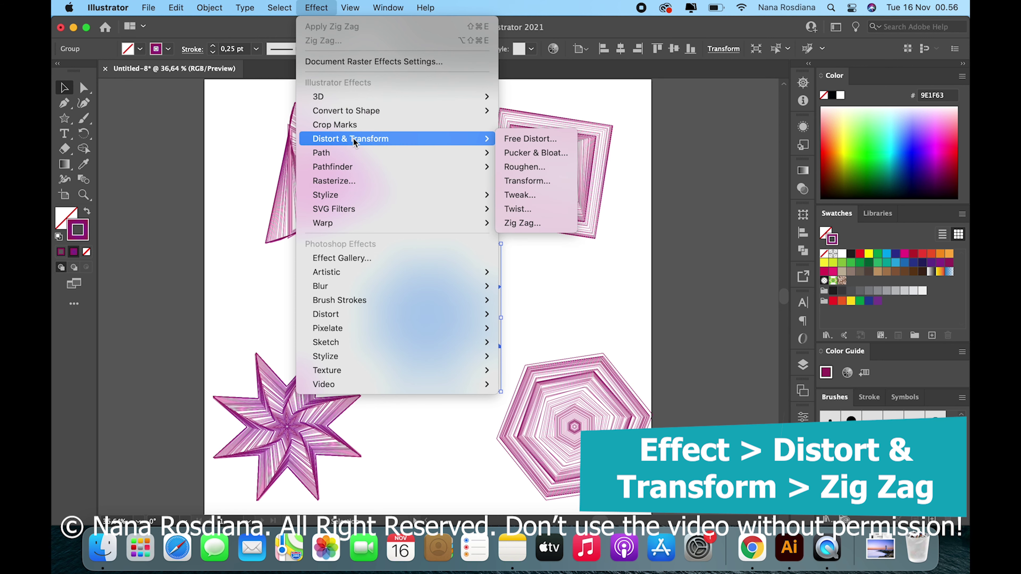
click(524, 224)
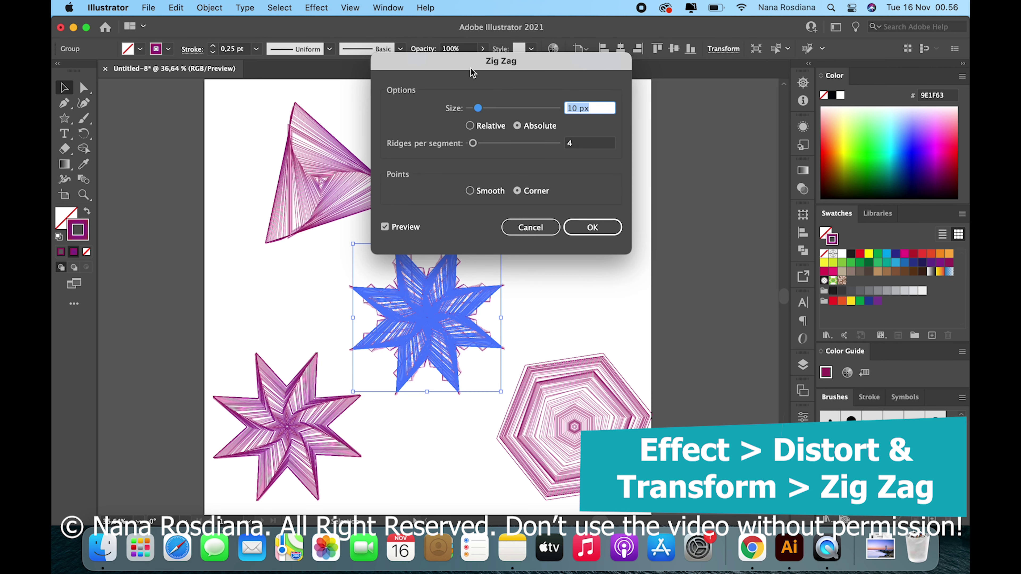
drag(470, 68, 519, 64)
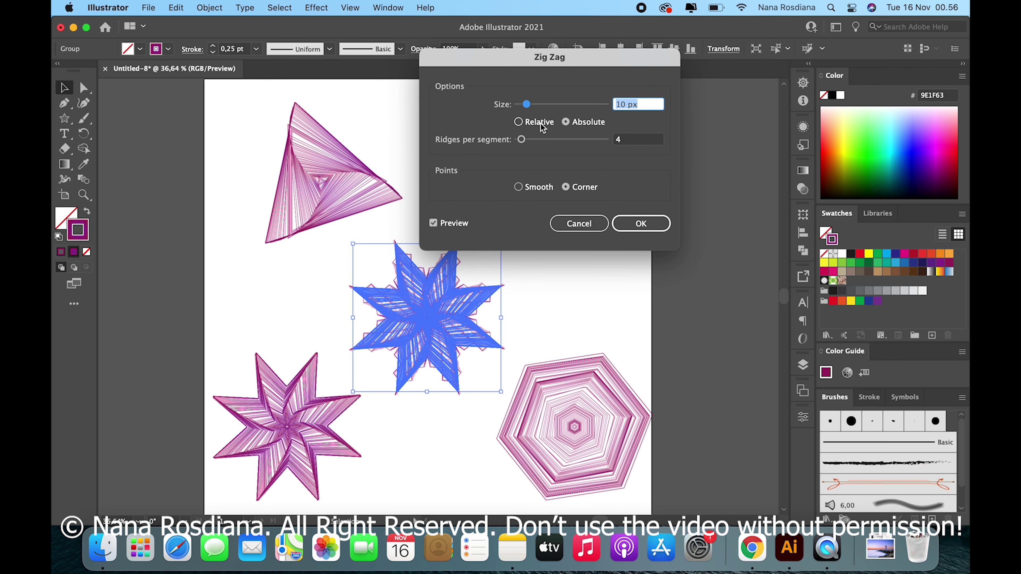
drag(525, 105, 520, 104)
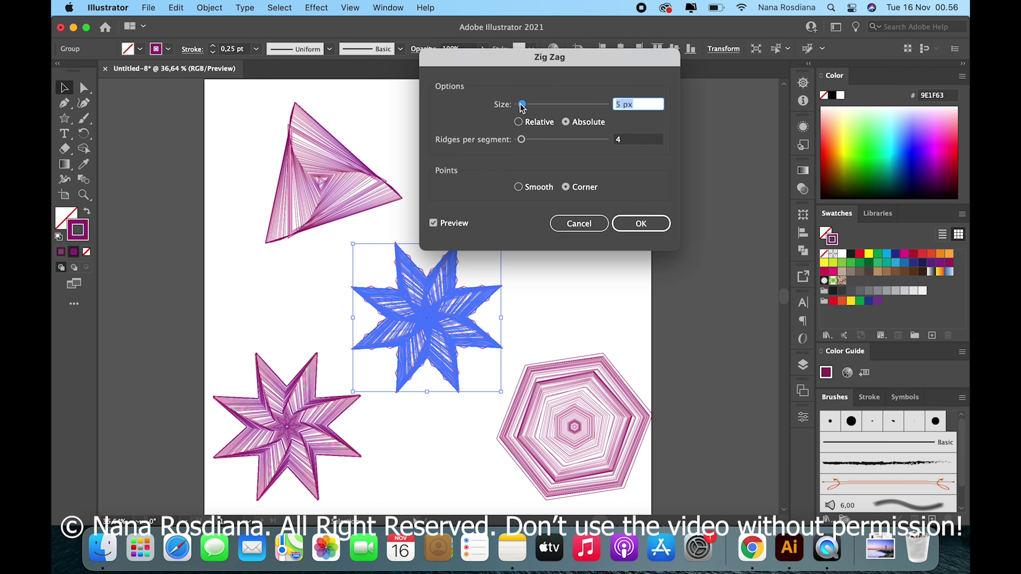
click(518, 122)
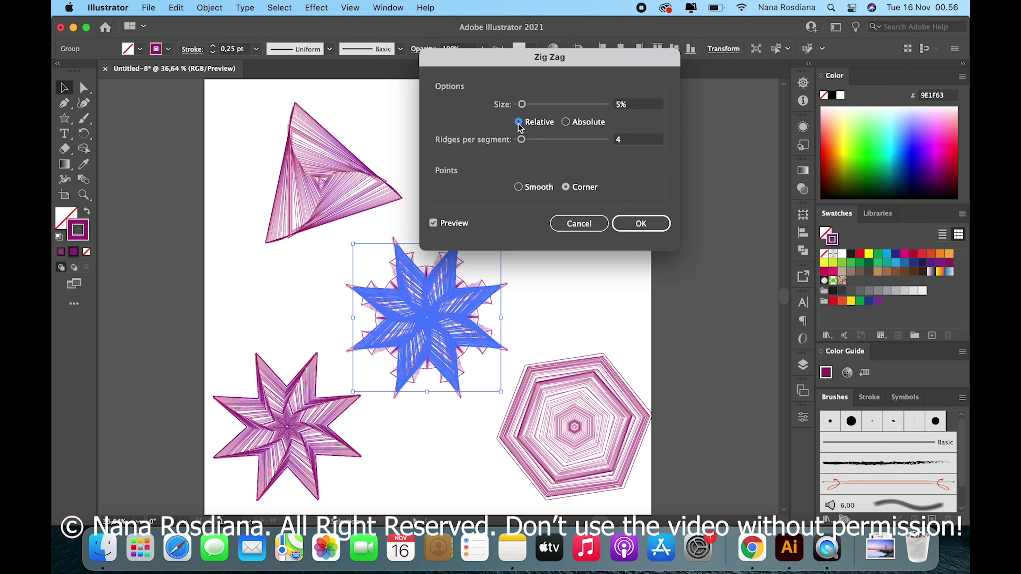
click(522, 105)
click(519, 187)
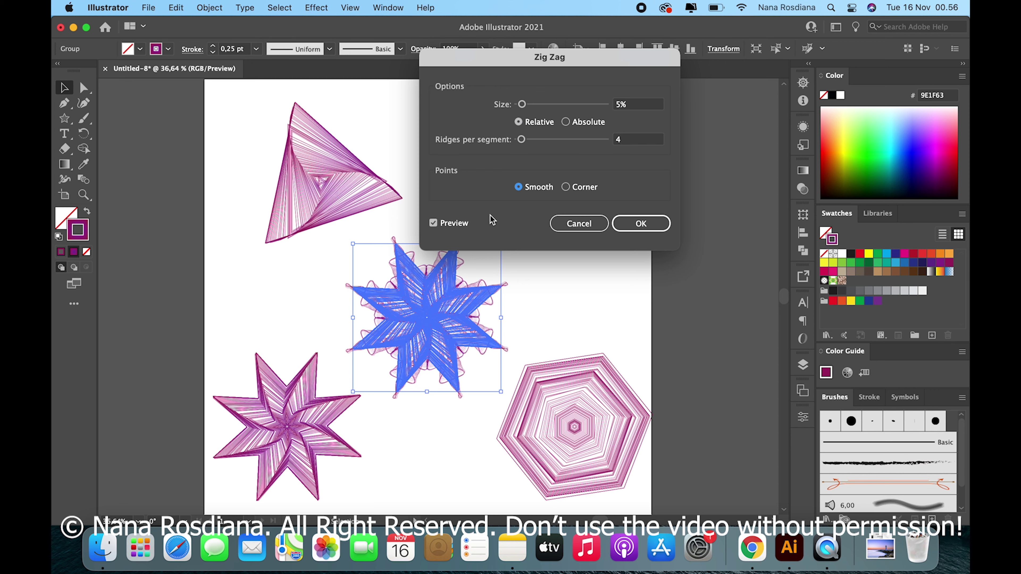
click(649, 228)
click(581, 286)
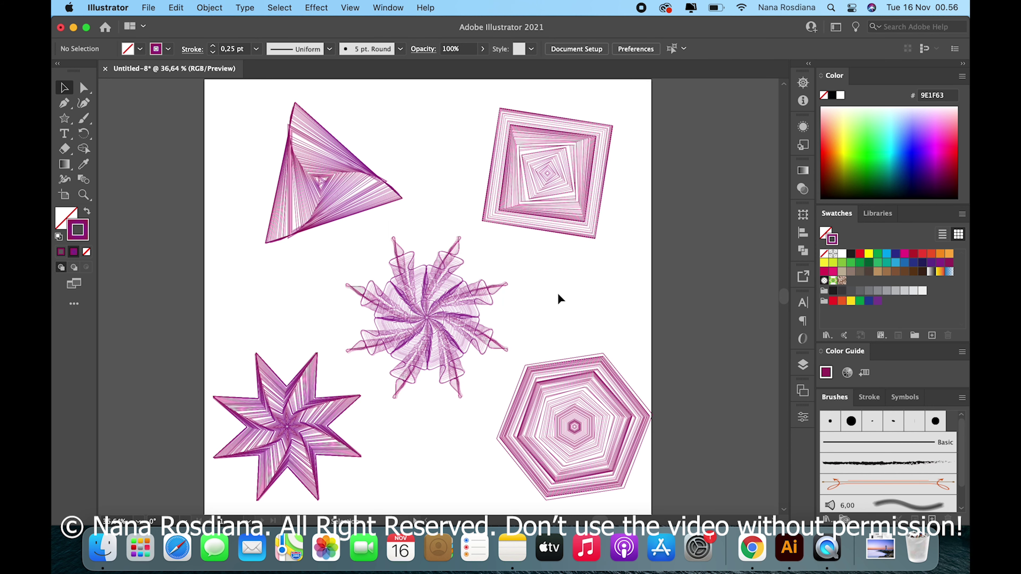
Increase the stroke weight of the central zig-zag star to 0.5 pt
scroll(513, 292, up, 1)
click(460, 291)
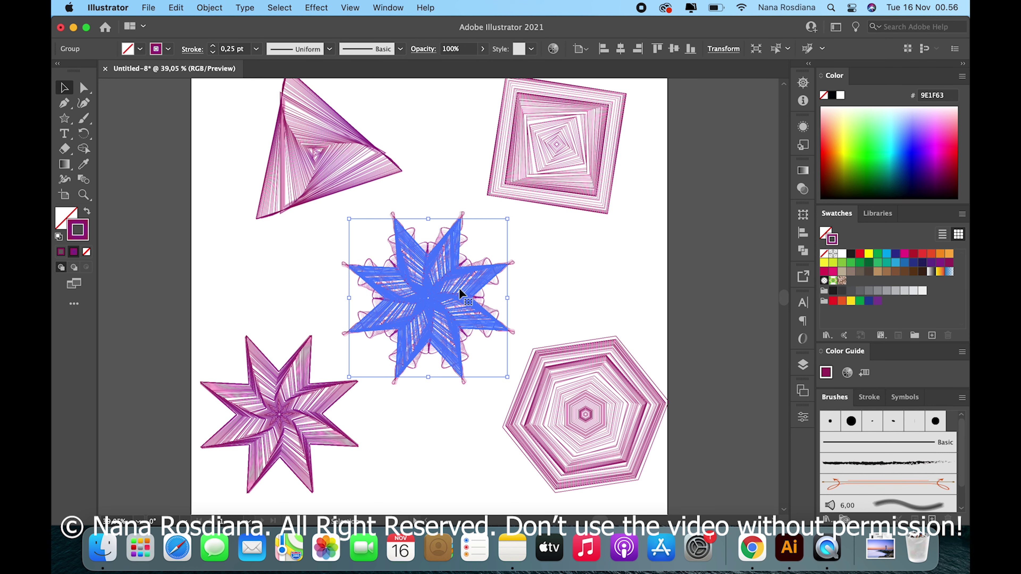
click(256, 49)
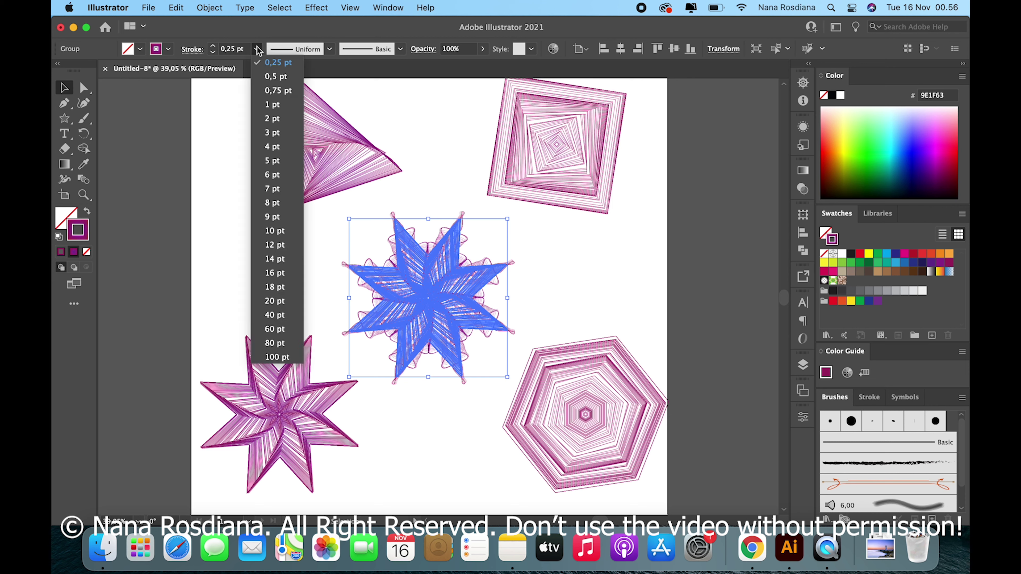
click(234, 48)
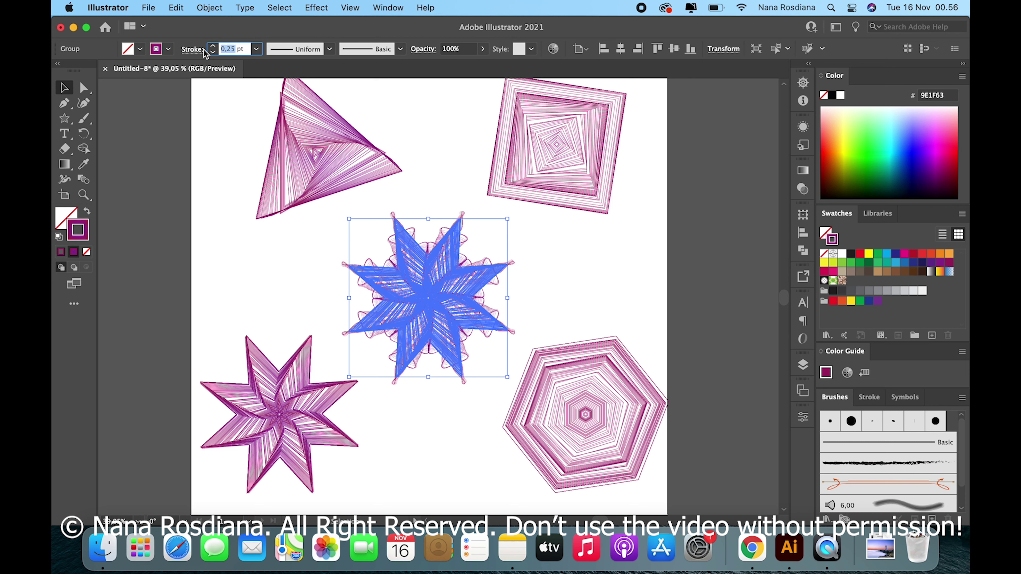
key(Up)
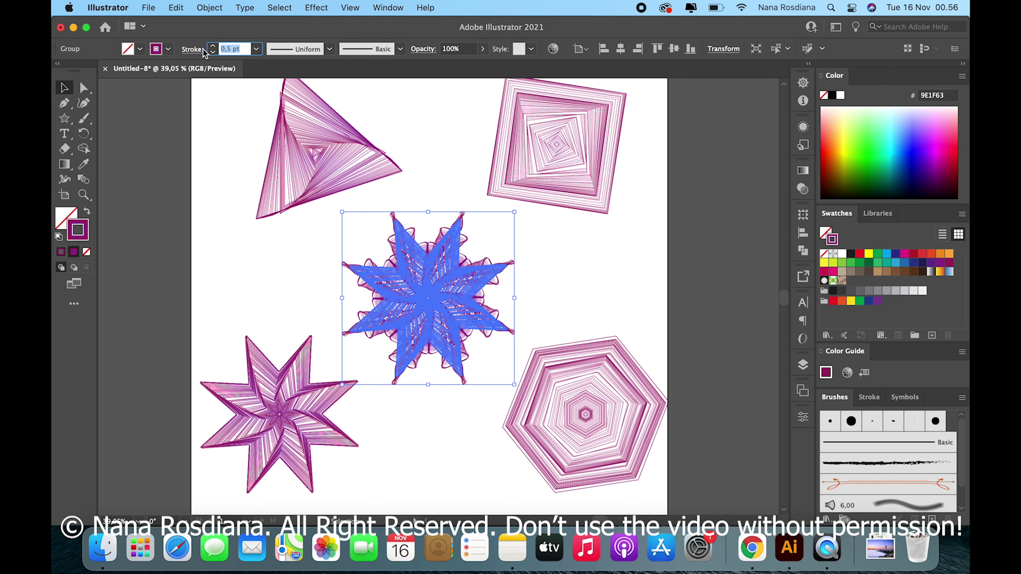
click(422, 166)
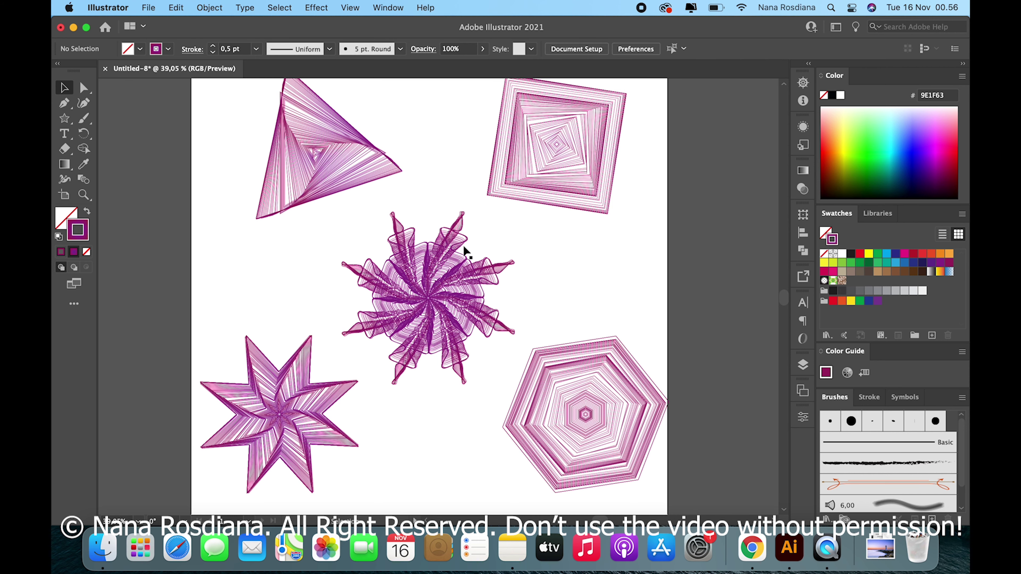
Set the central zig-zag star's stroke weight to 0.4 pt and deselect it
click(438, 275)
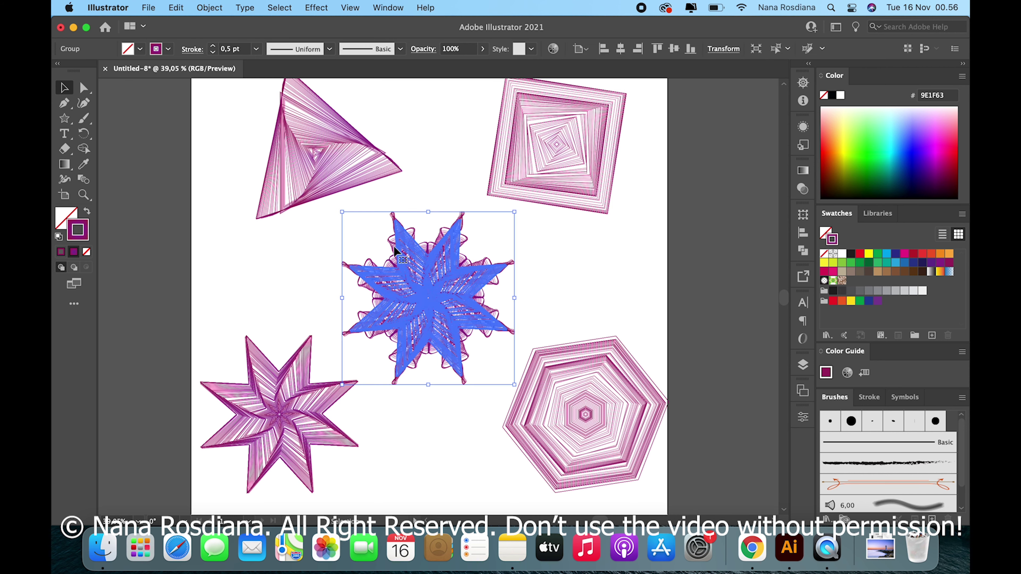
click(230, 48)
text(4)
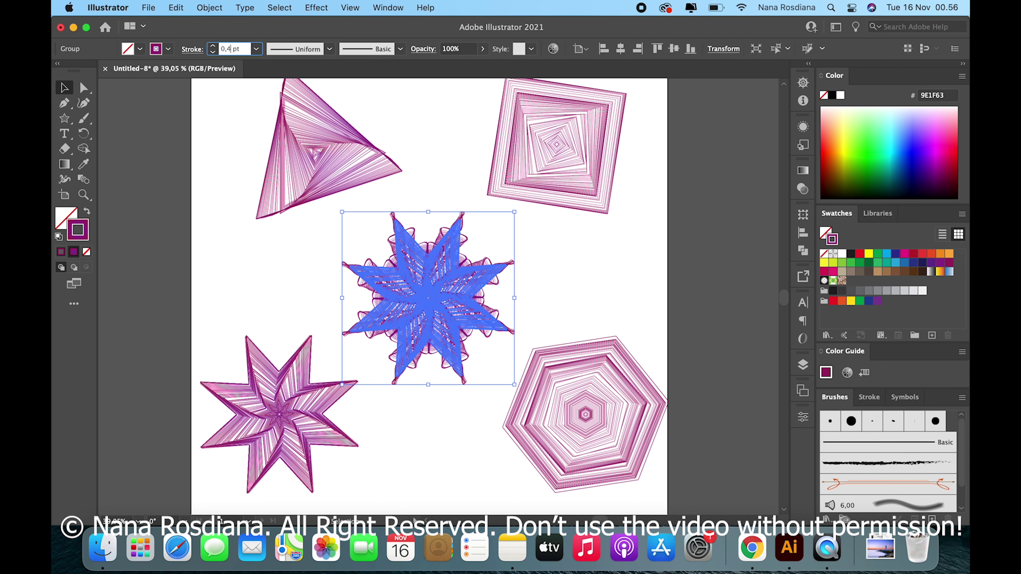
key(Return)
click(444, 185)
scroll(443, 185, right, 1)
scroll(444, 185, down, 1)
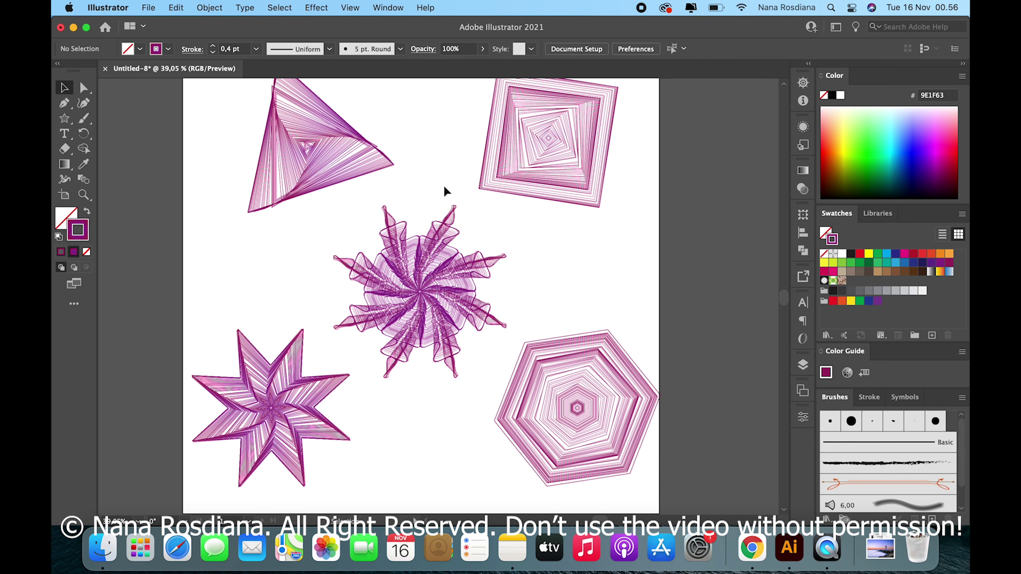
scroll(530, 307, down, 1)
scroll(531, 307, down, 1)
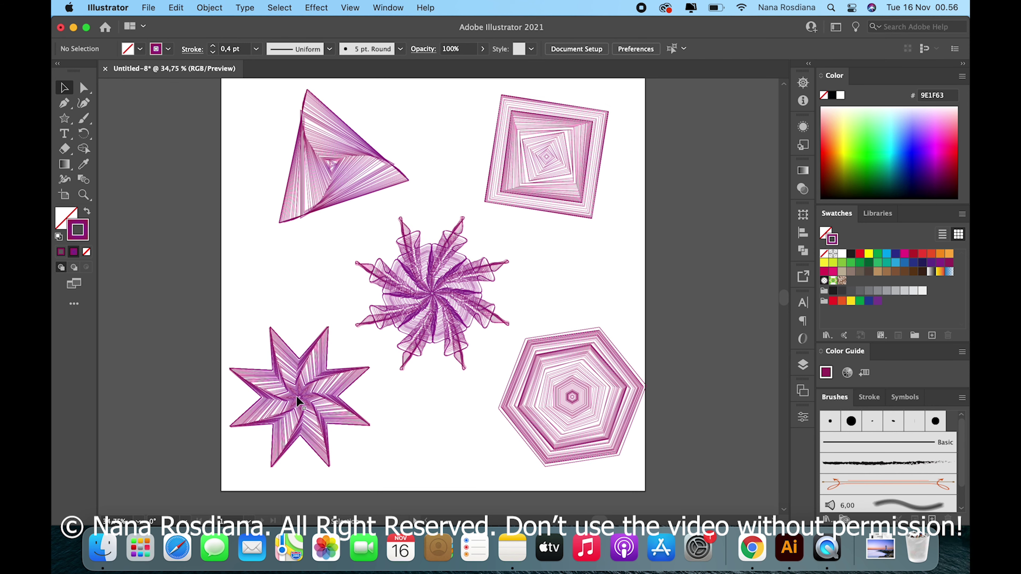
Shift the lower-left star group and the lower-right hexagon group slightly inward on the artboard
drag(296, 396, 305, 398)
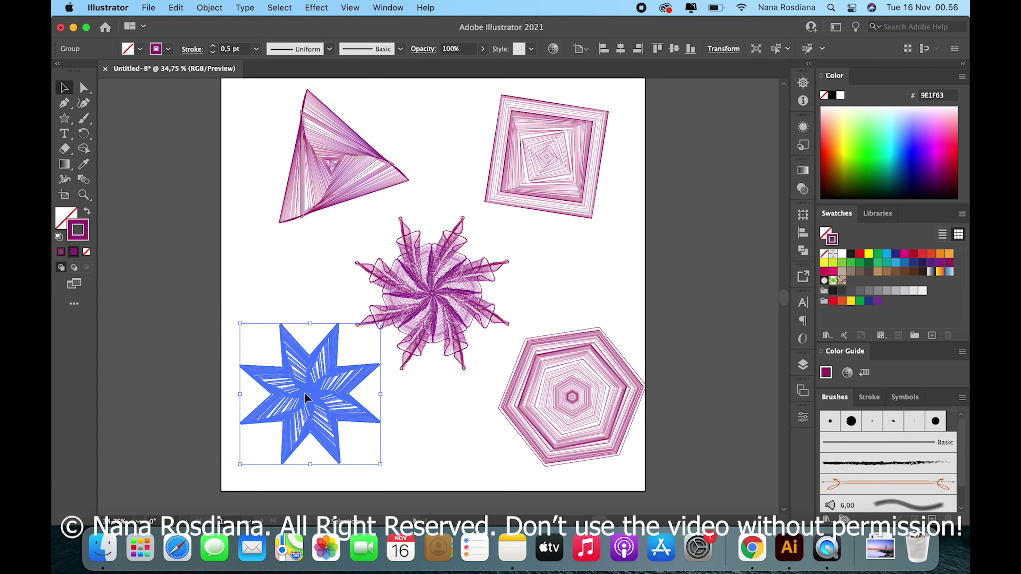
scroll(304, 396, right, 2)
scroll(304, 396, up, 2)
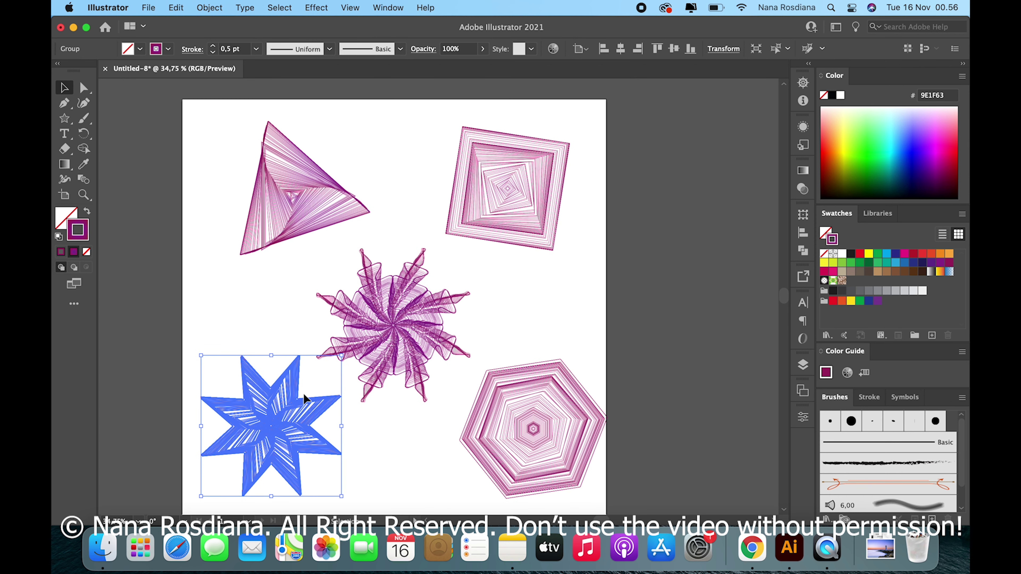
scroll(303, 392, down, 1)
drag(535, 447, 519, 450)
Add a second artboard beside the one holding the line-art designs
scroll(518, 451, down, 2)
scroll(518, 450, right, 2)
scroll(507, 297, up, 1)
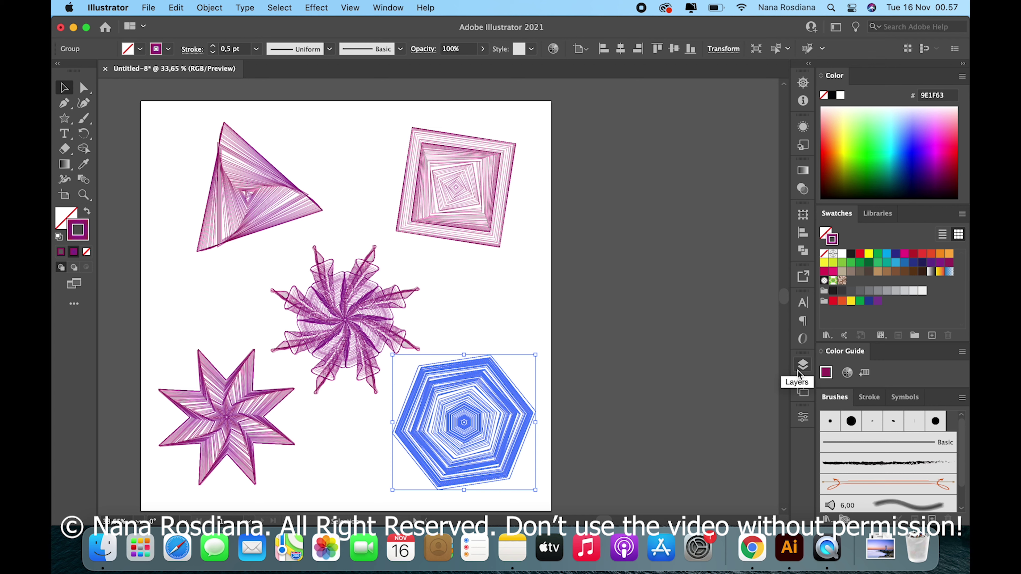
click(802, 392)
click(802, 392)
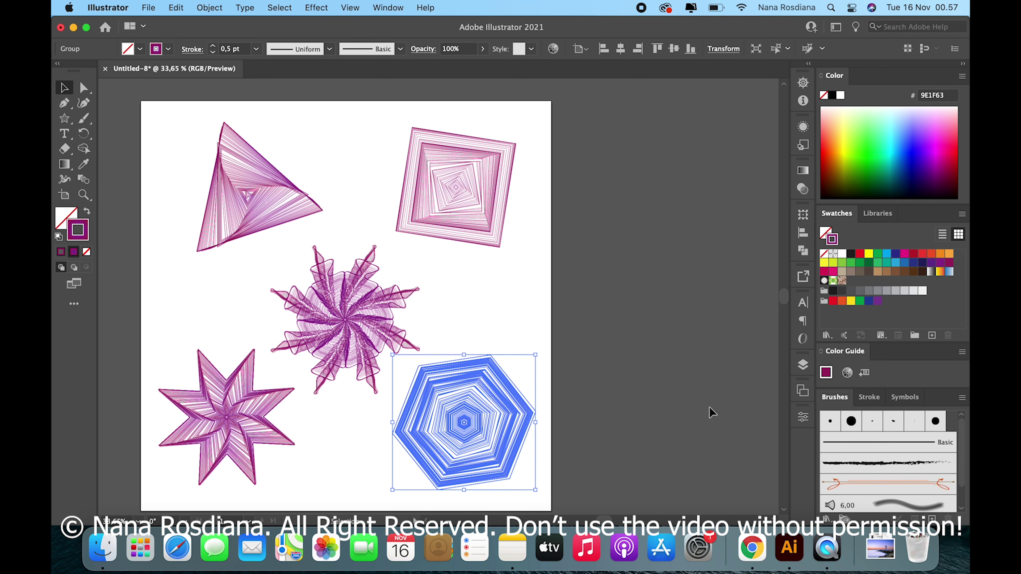
click(797, 394)
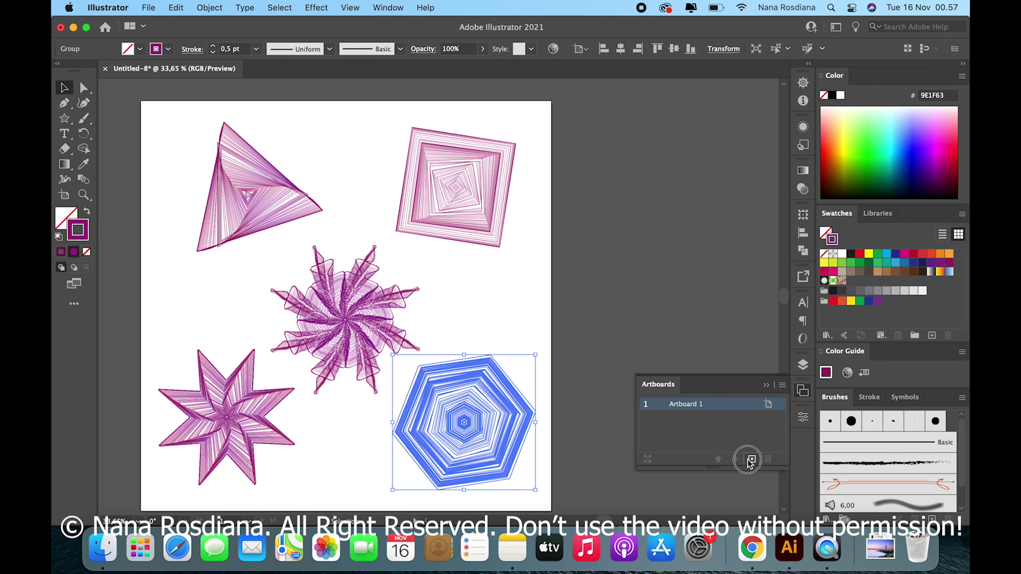
click(751, 460)
click(492, 286)
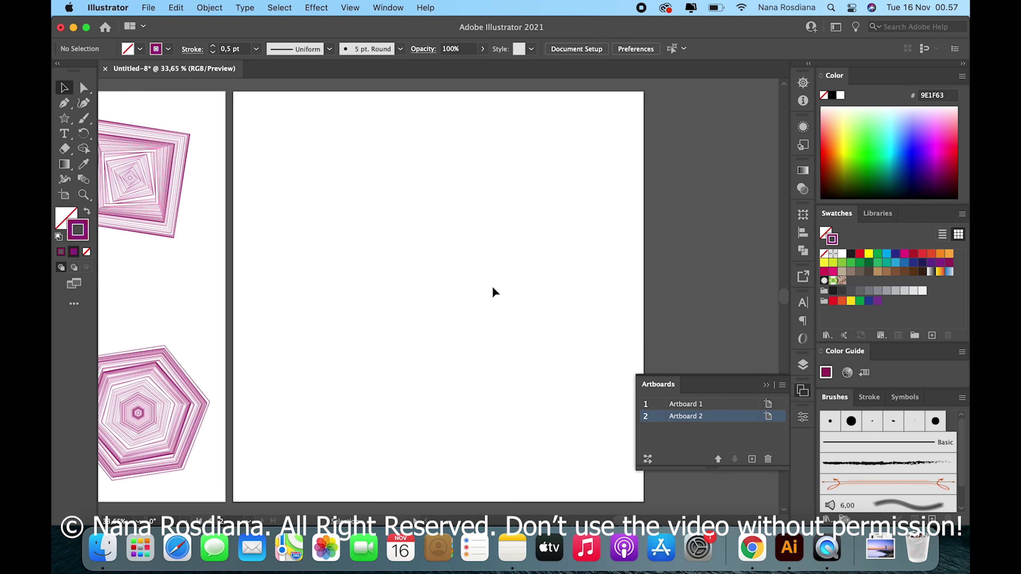
Create a new layer above Layer 1 and draw a rectangle on it that covers the whole second artboard
scroll(492, 286, down, 2)
scroll(243, 206, left, 1)
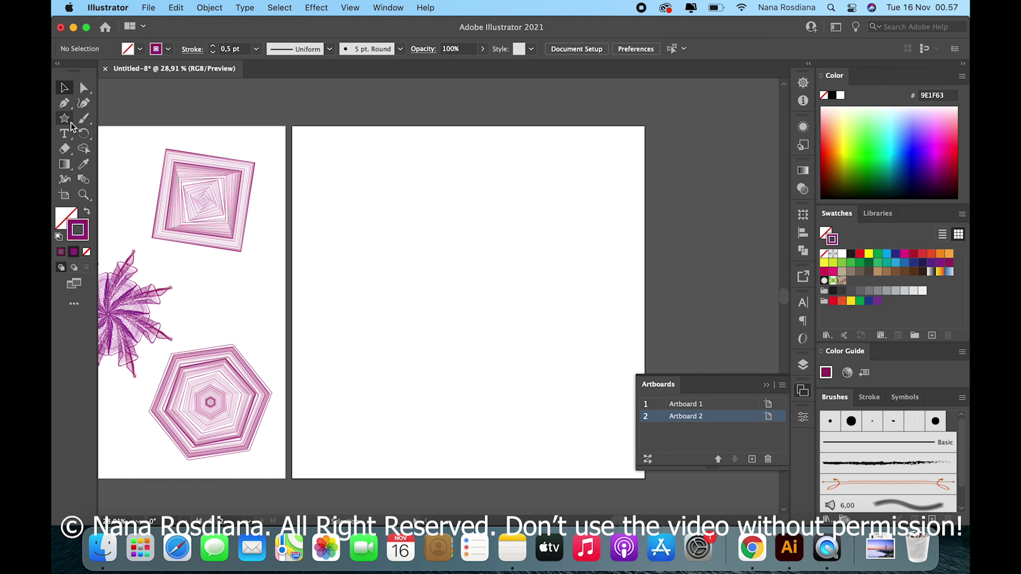
drag(72, 125, 106, 114)
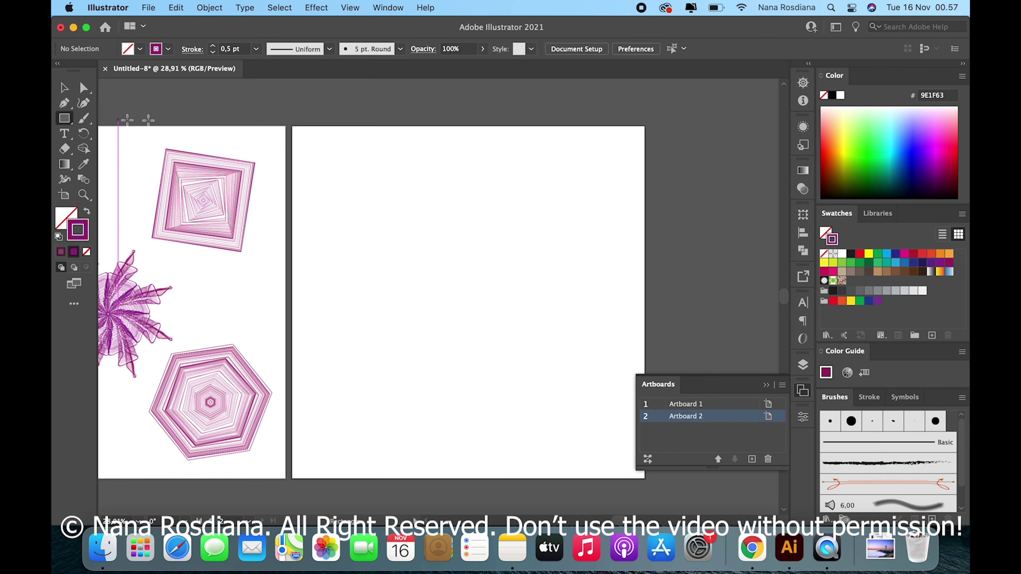
click(803, 366)
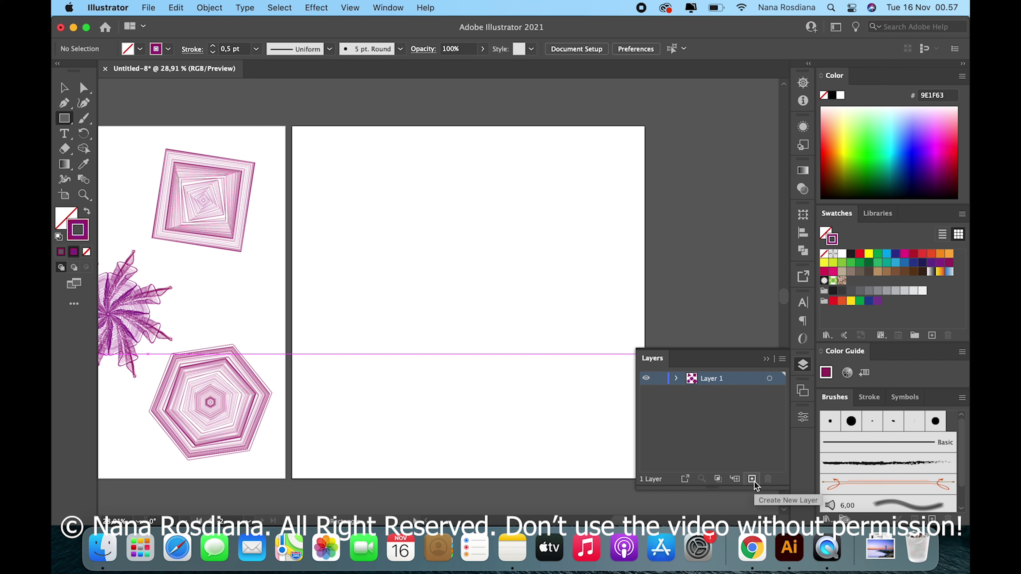
click(752, 479)
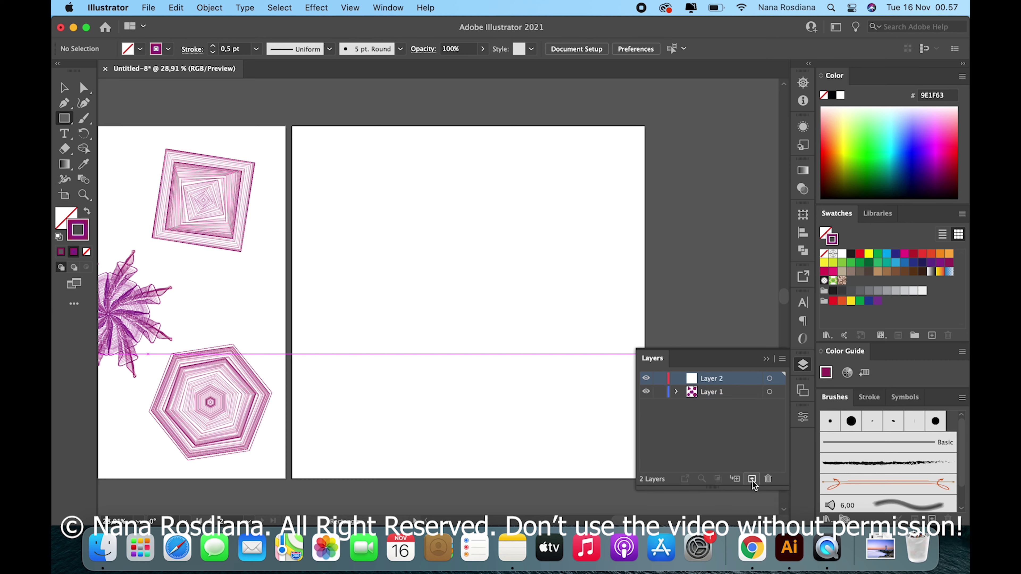
drag(292, 126, 645, 478)
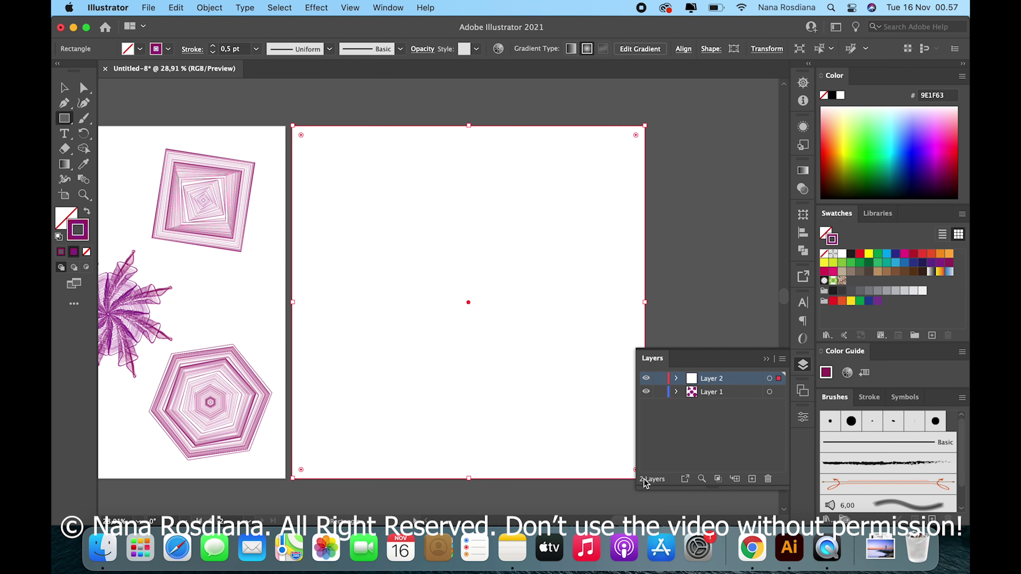
Set the fill of the rectangle on the second artboard to black (000000)
click(61, 224)
double_click(59, 224)
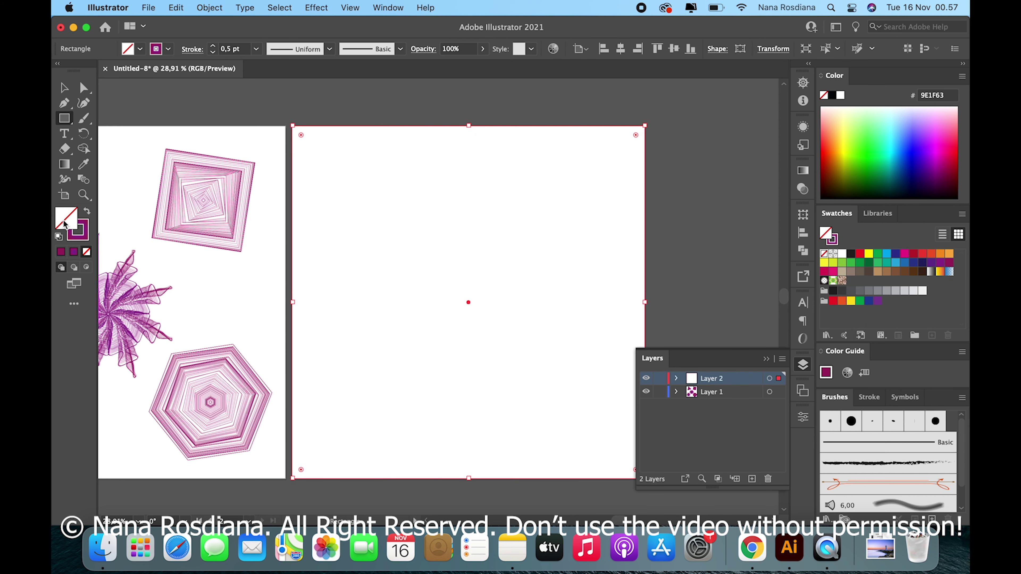
click(493, 353)
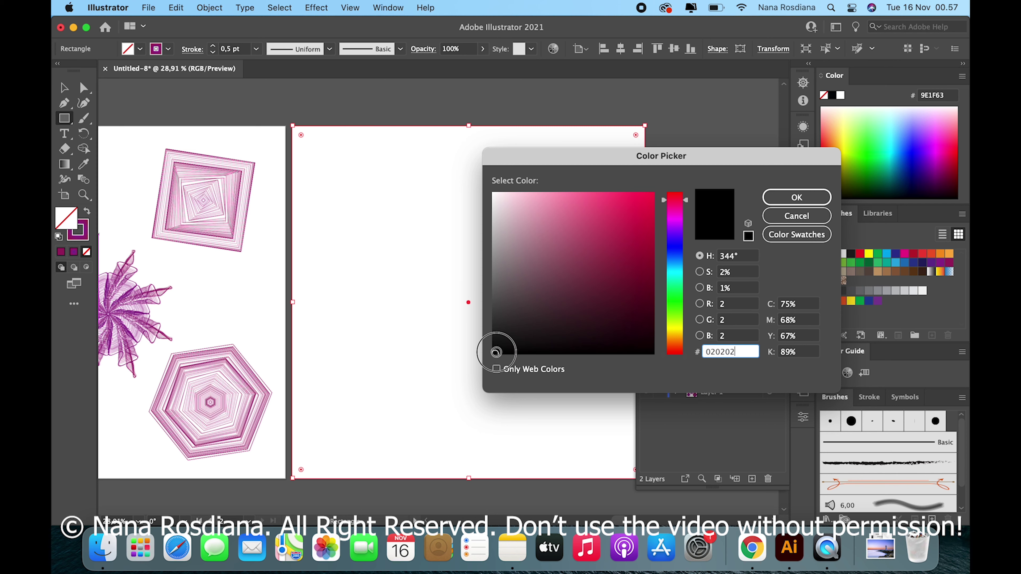
click(796, 199)
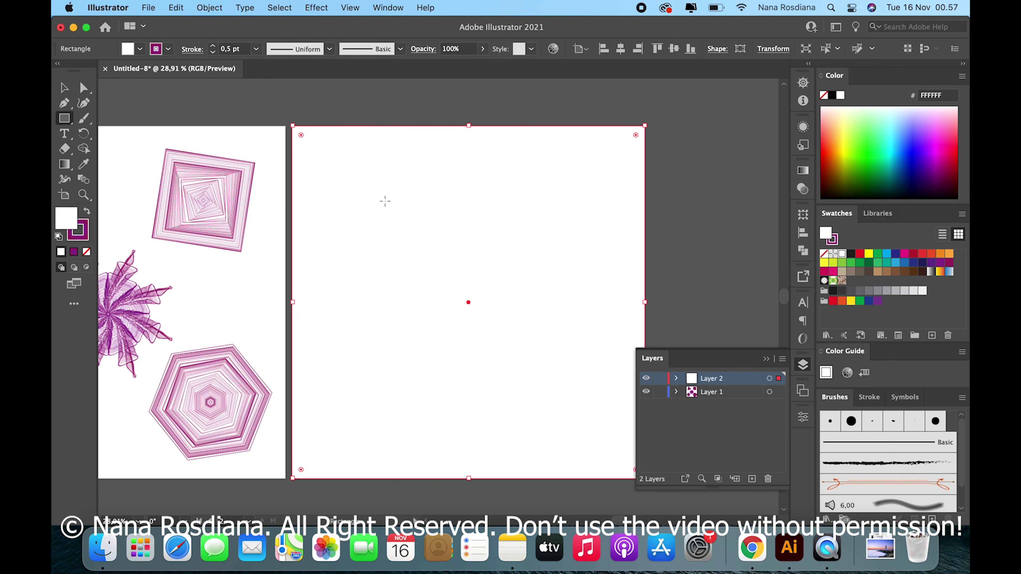
double_click(68, 223)
drag(562, 298, 479, 354)
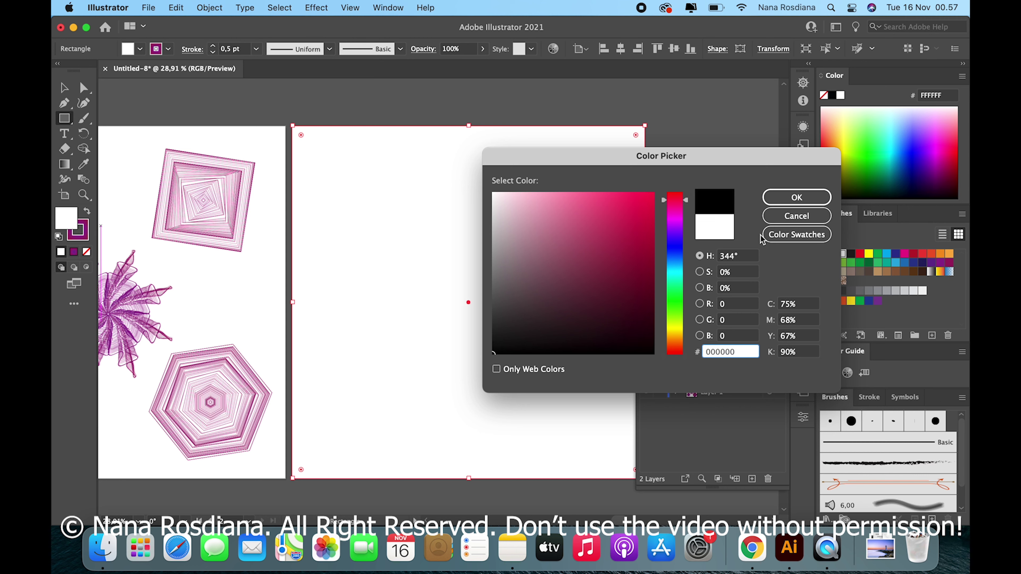
click(796, 198)
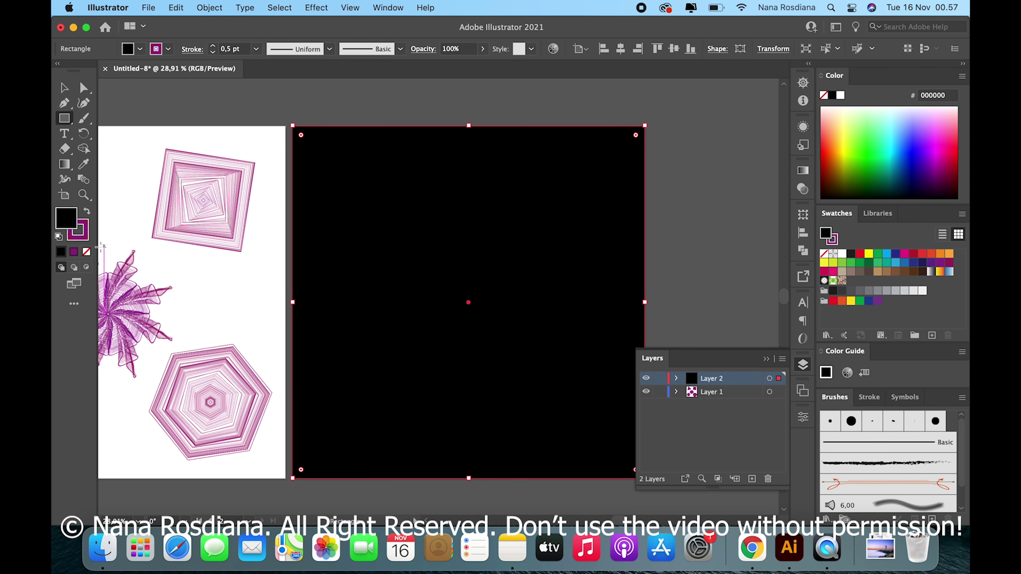
Remove the stroke from the black background rectangle
click(83, 237)
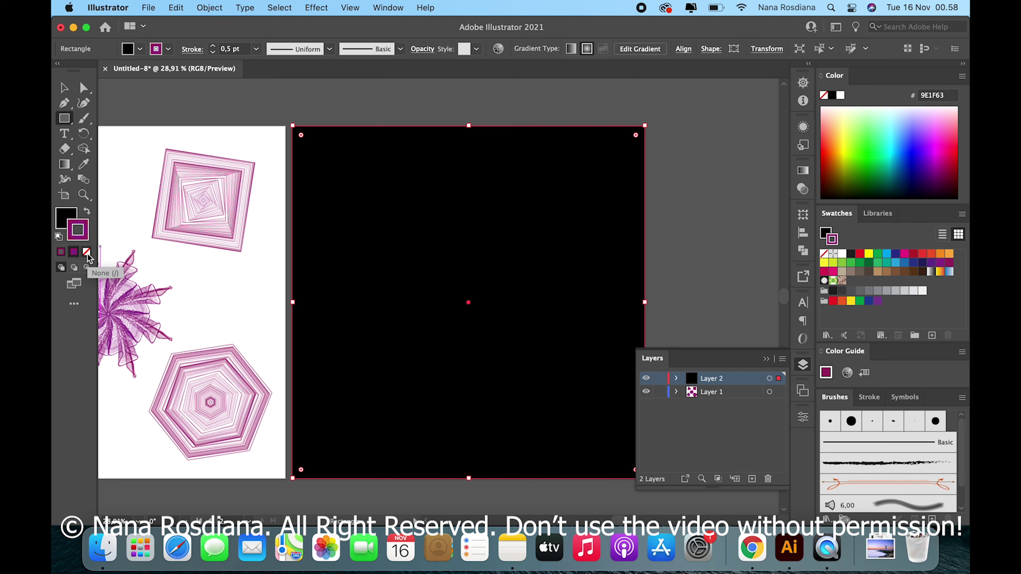
click(87, 253)
key(v)
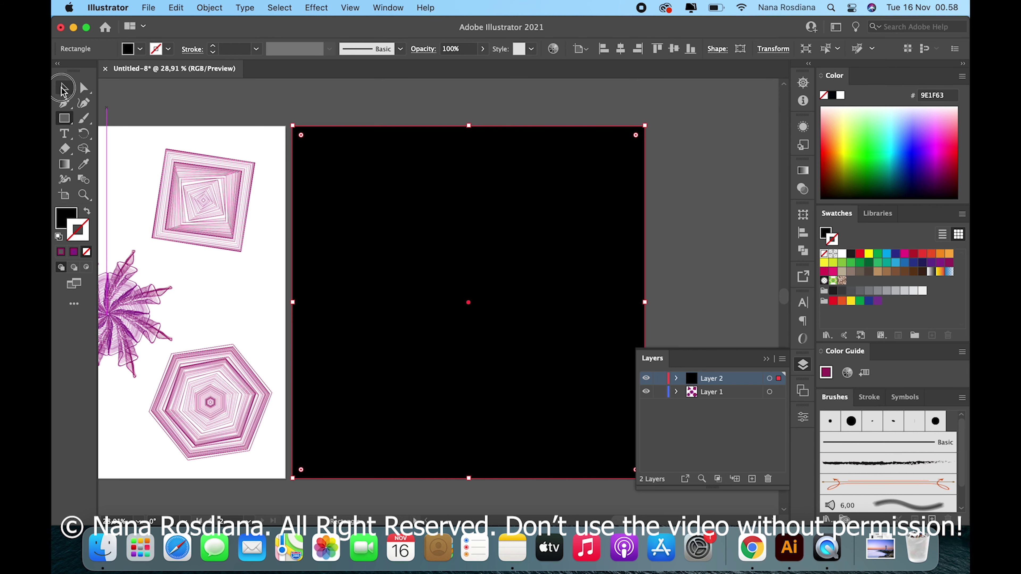
Lock the black background rectangle on the second artboard
click(320, 113)
click(367, 187)
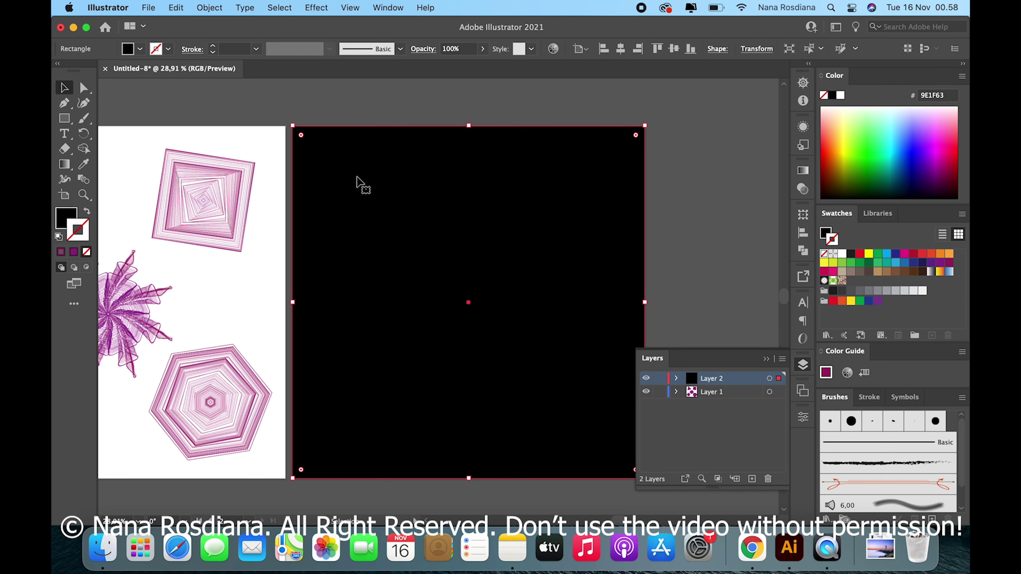
click(326, 96)
click(339, 166)
click(210, 7)
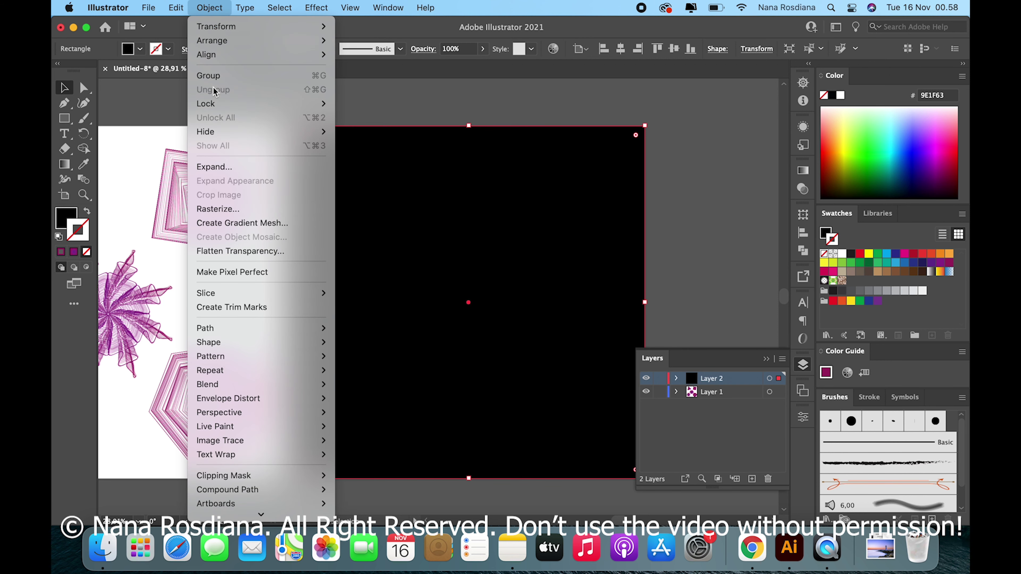
mouse_move(200, 27)
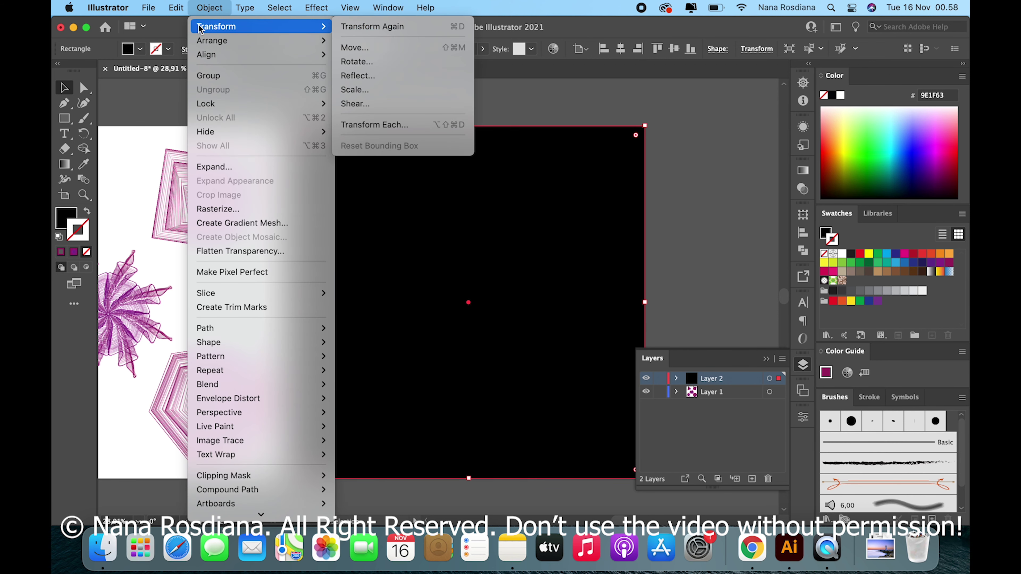
mouse_move(211, 105)
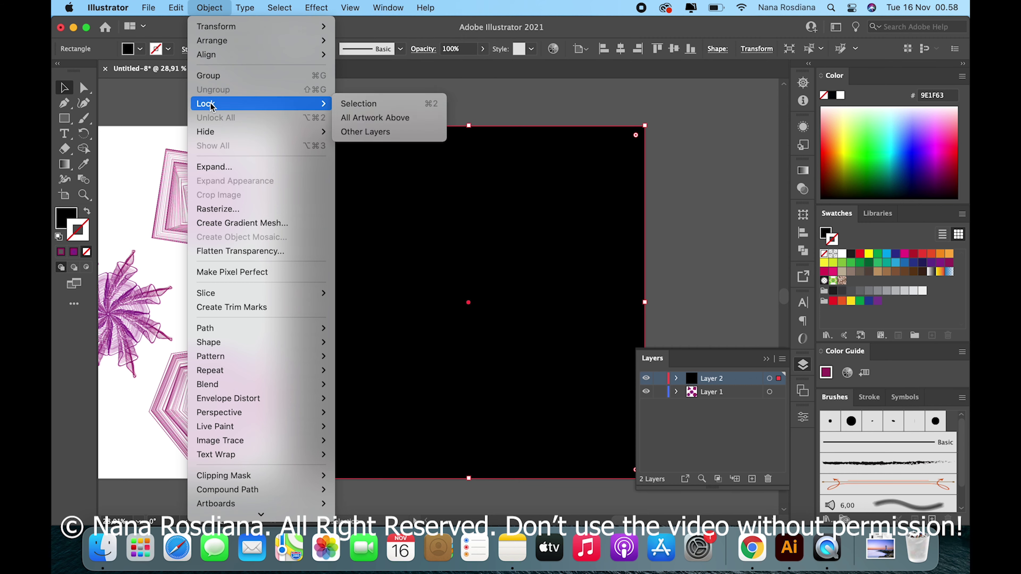
click(354, 113)
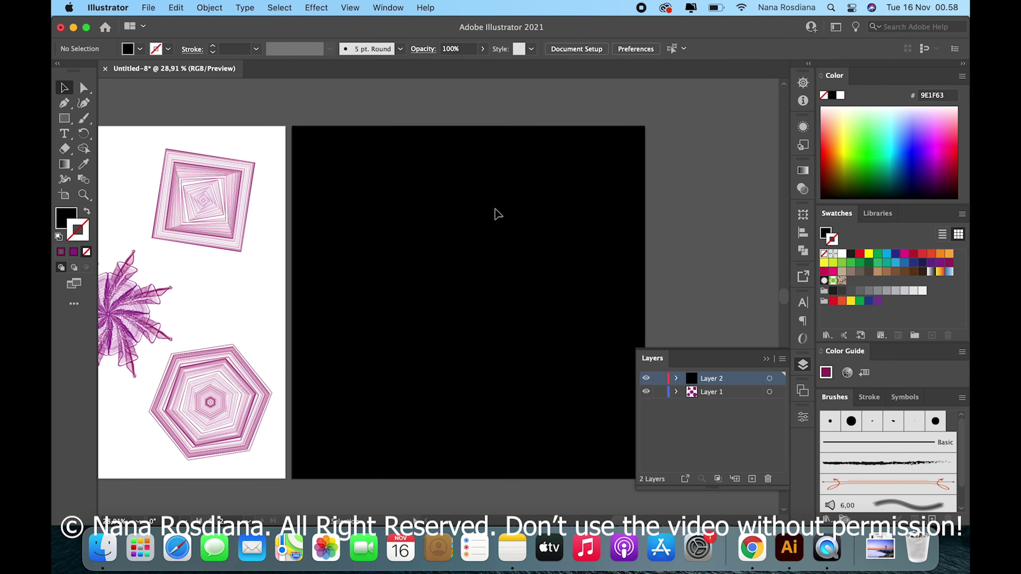
click(453, 213)
Draw another rectangle over the entire second artboard and give it no fill and no stroke
click(65, 121)
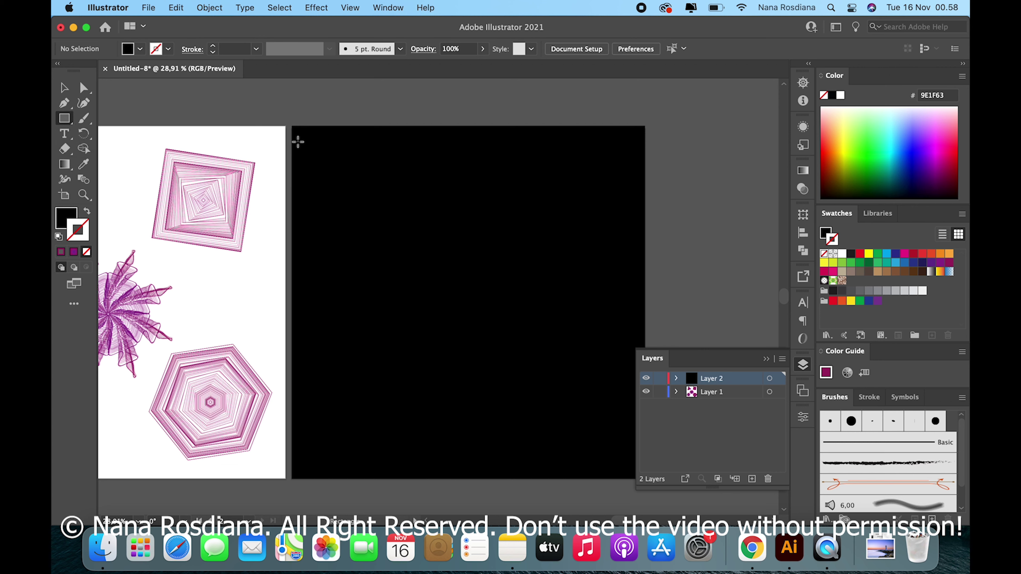
drag(292, 125, 645, 478)
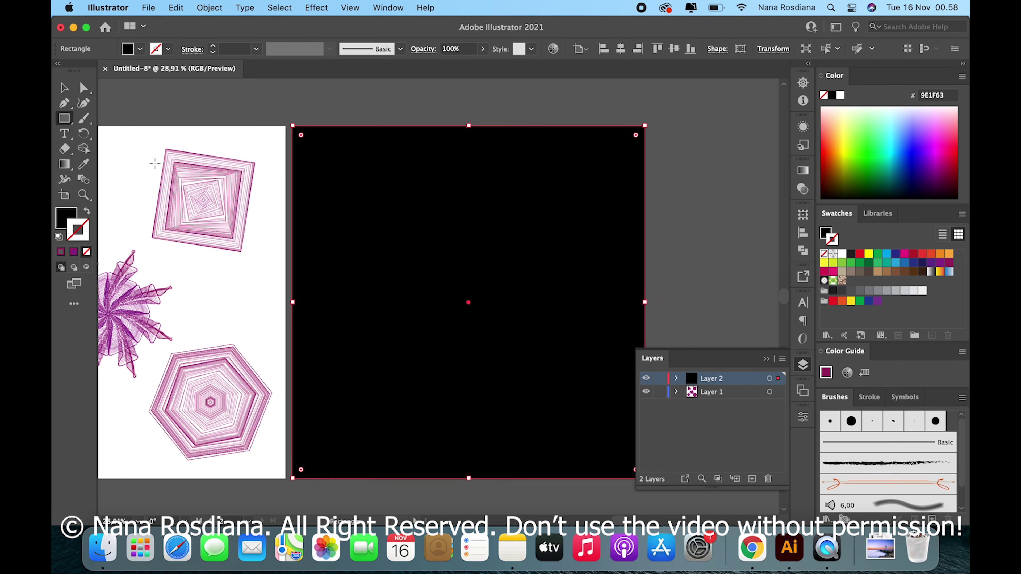
key(v)
click(65, 218)
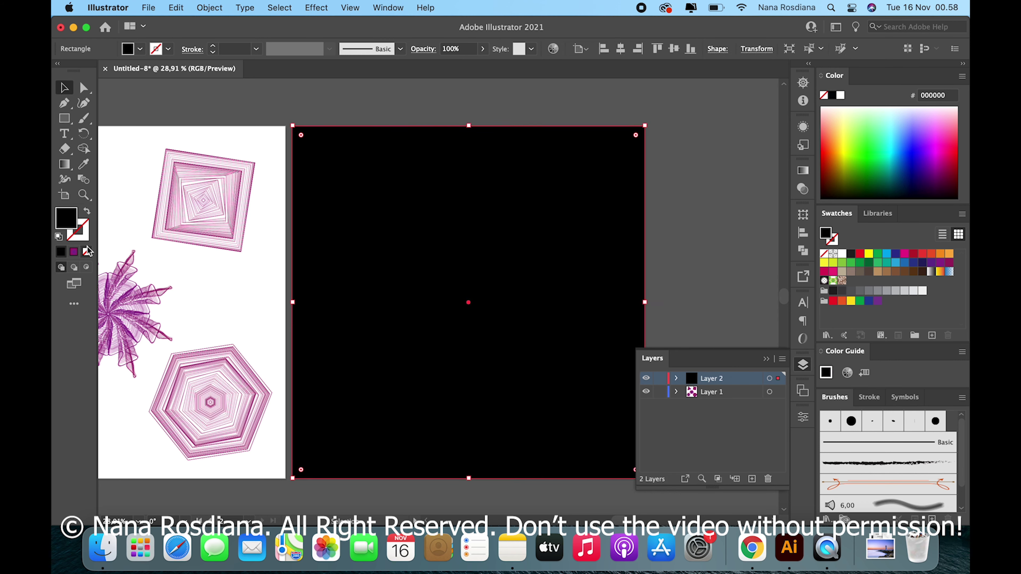
click(86, 252)
Make a clipping mask for Layer 2 from the unfilled rectangle and deselect everything
click(782, 359)
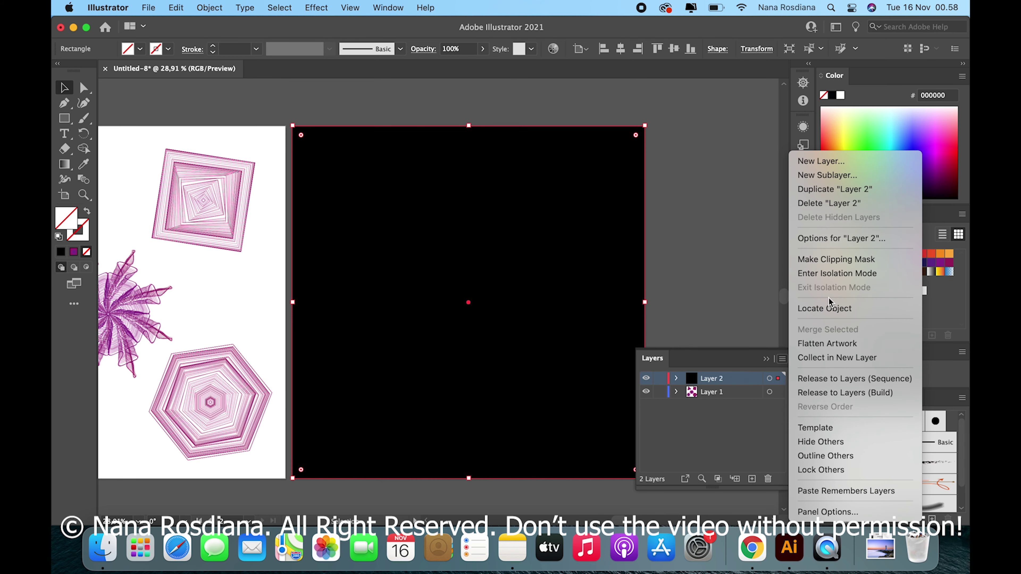
click(830, 259)
click(720, 223)
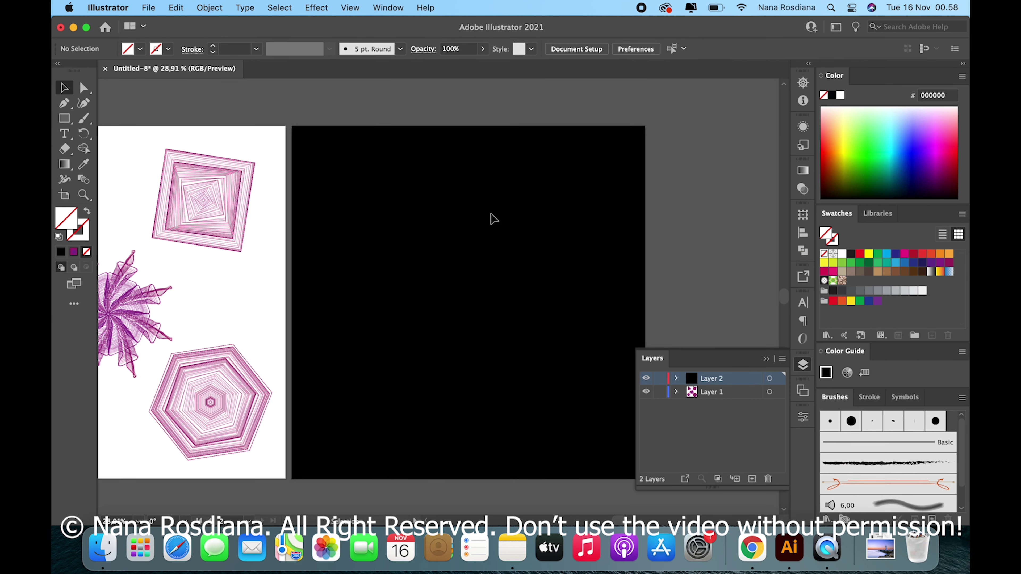
Examine the nested square design on the first artboard up close, especially its innermost squares
scroll(390, 222, left, 3)
scroll(389, 221, left, 3)
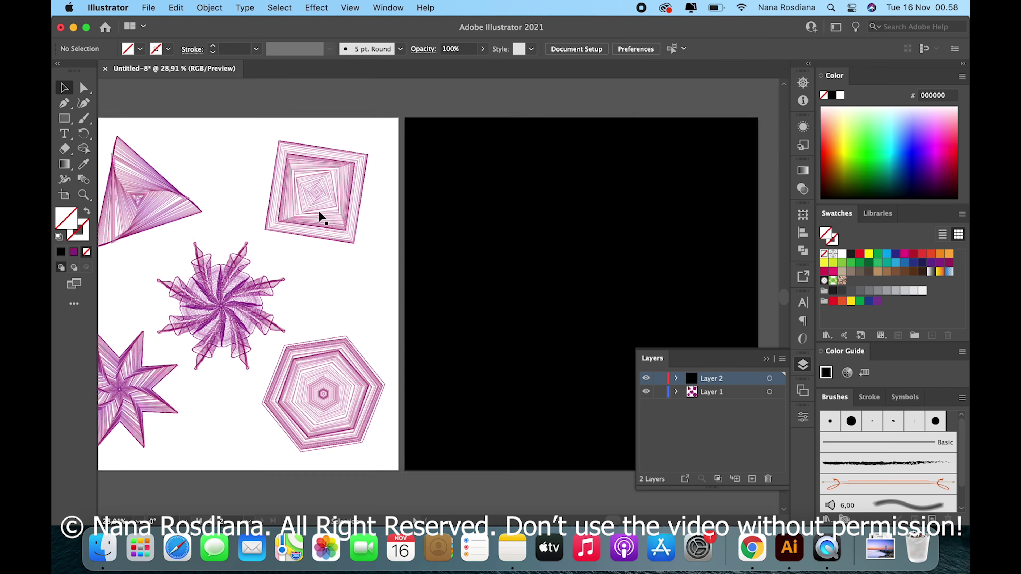
scroll(318, 210, up, 2)
scroll(319, 212, up, 5)
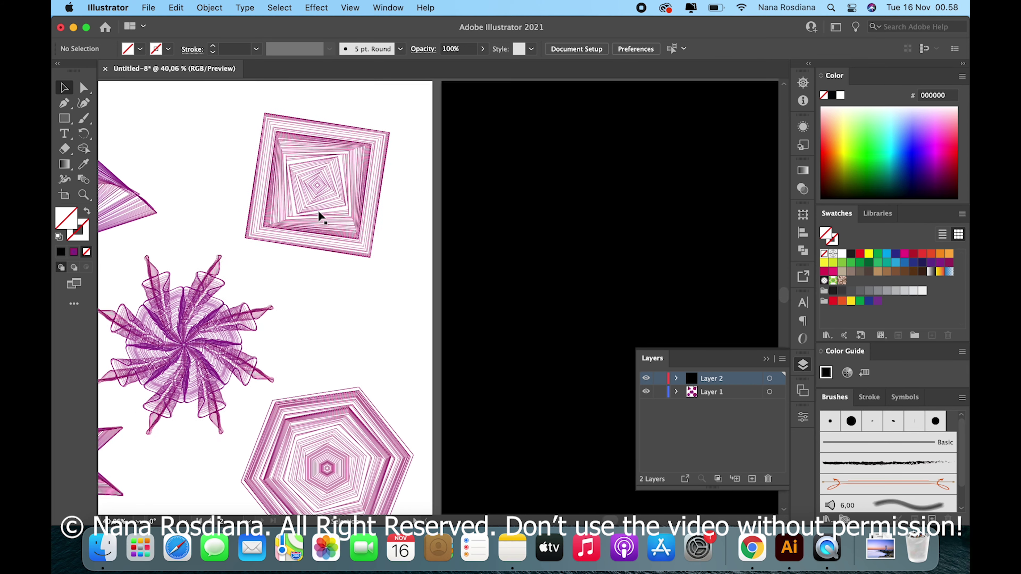
scroll(318, 210, up, 1)
scroll(367, 214, up, 3)
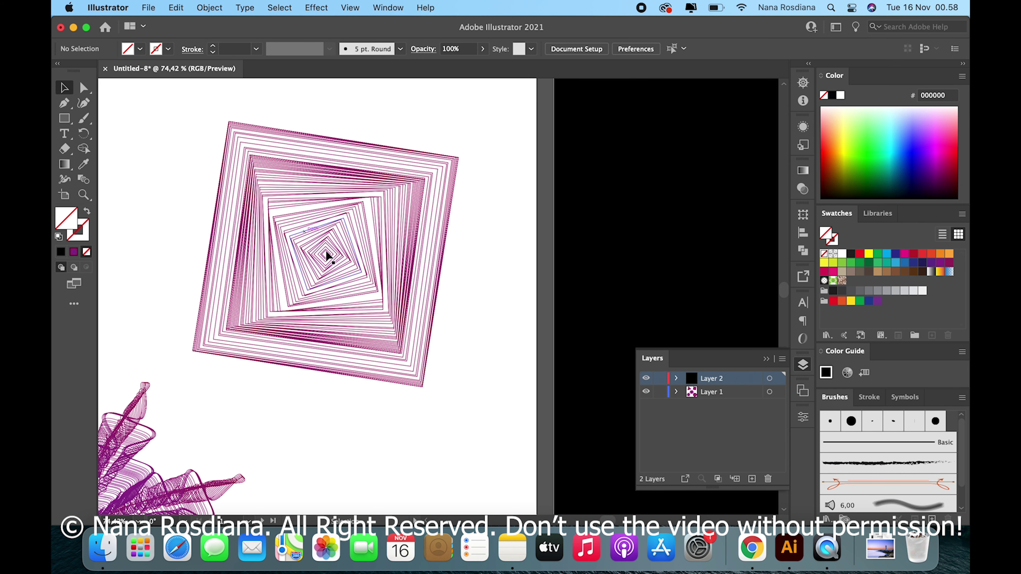
scroll(346, 268, up, 4)
scroll(344, 267, up, 1)
click(302, 230)
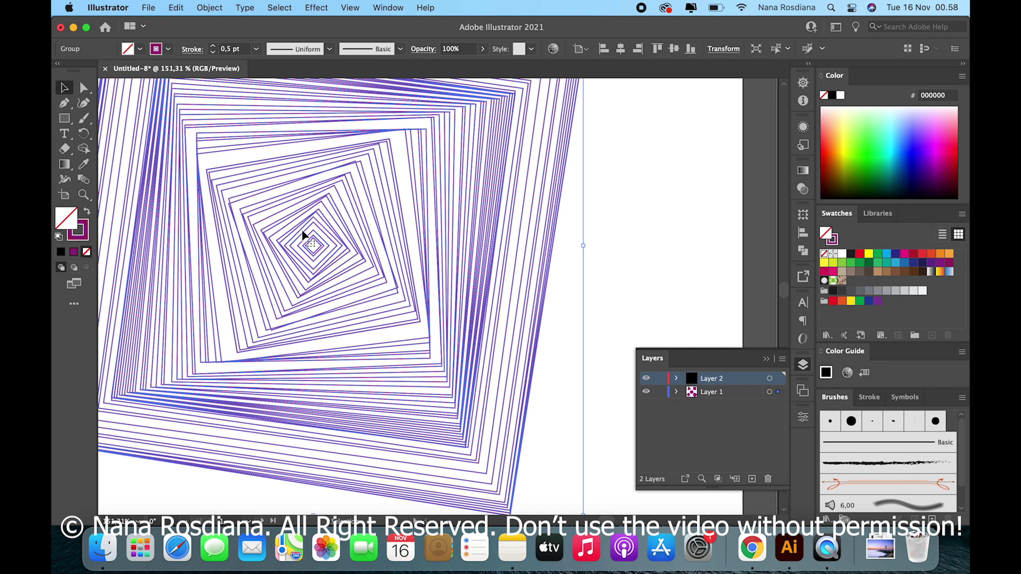
scroll(310, 232, down, 1)
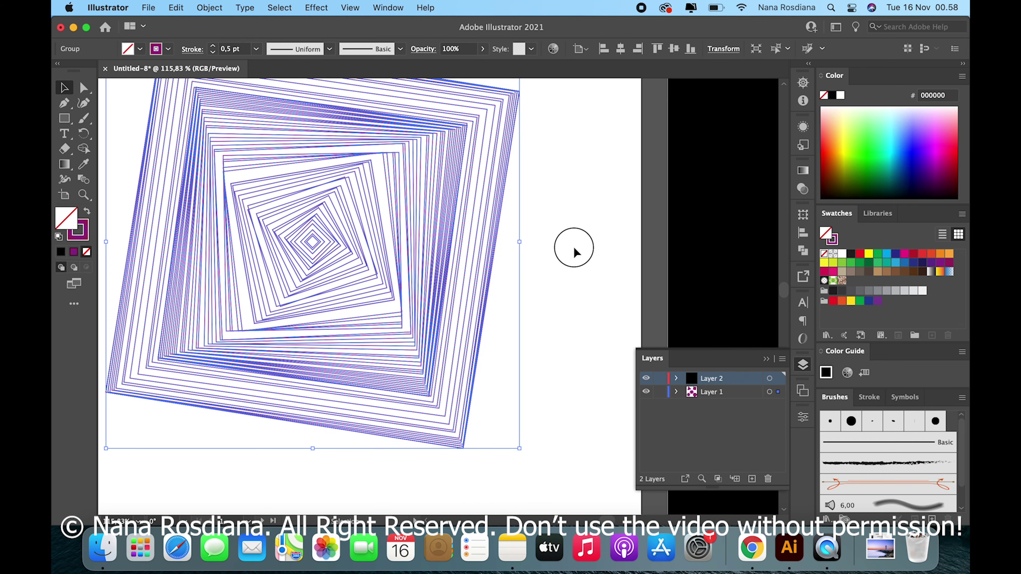
click(570, 246)
Delete the small innermost squares at the centre of the nested square design on the first artboard
scroll(461, 246, left, 1)
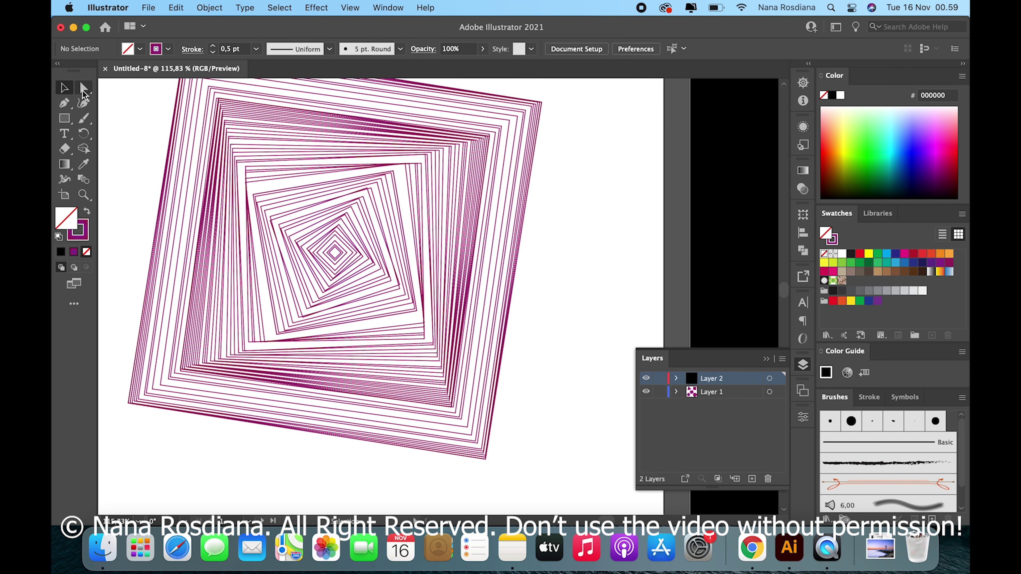
scroll(361, 212, down, 2)
click(361, 212)
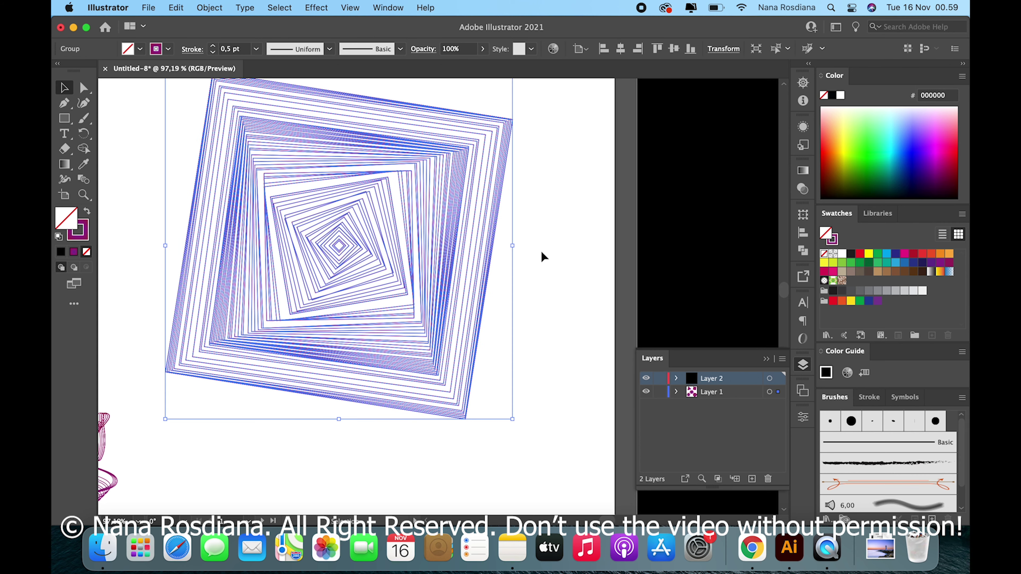
click(117, 118)
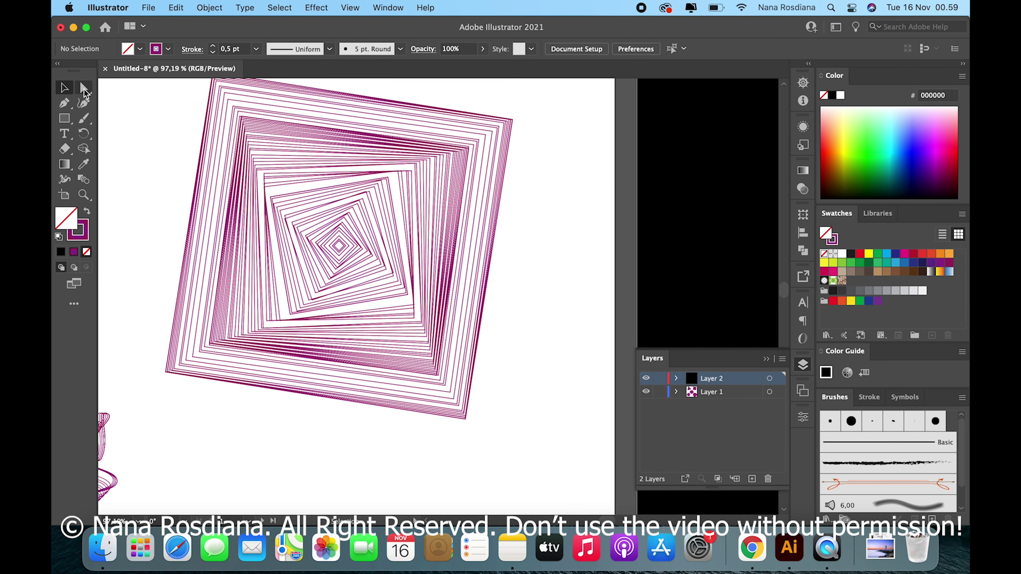
click(83, 89)
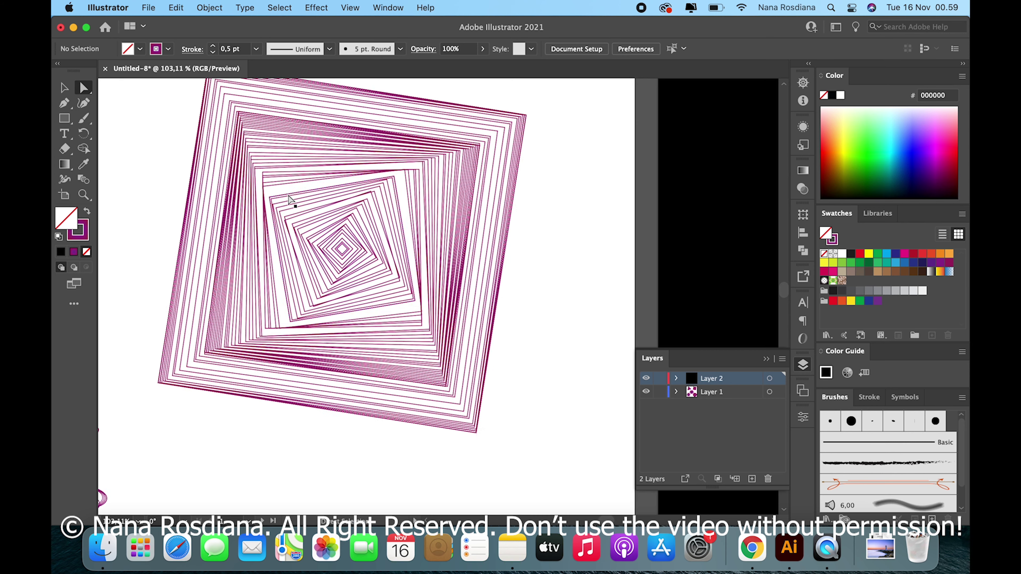
scroll(289, 200, up, 2)
scroll(289, 200, up, 1)
drag(297, 224, 454, 328)
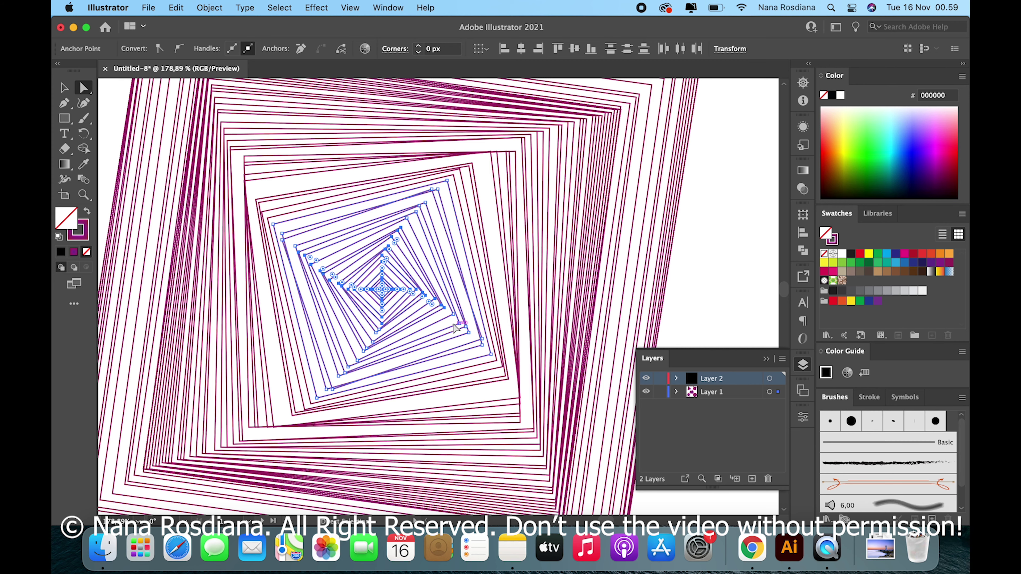
key(Delete)
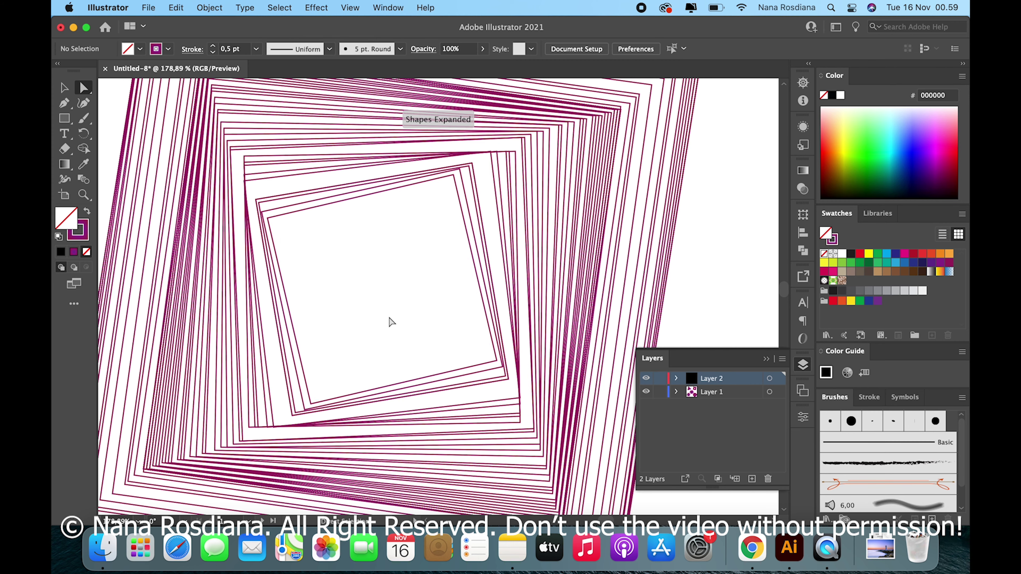
Delete the remaining tilted squares around the empty centre of the nested square design
scroll(389, 319, down, 4)
scroll(389, 296, up, 1)
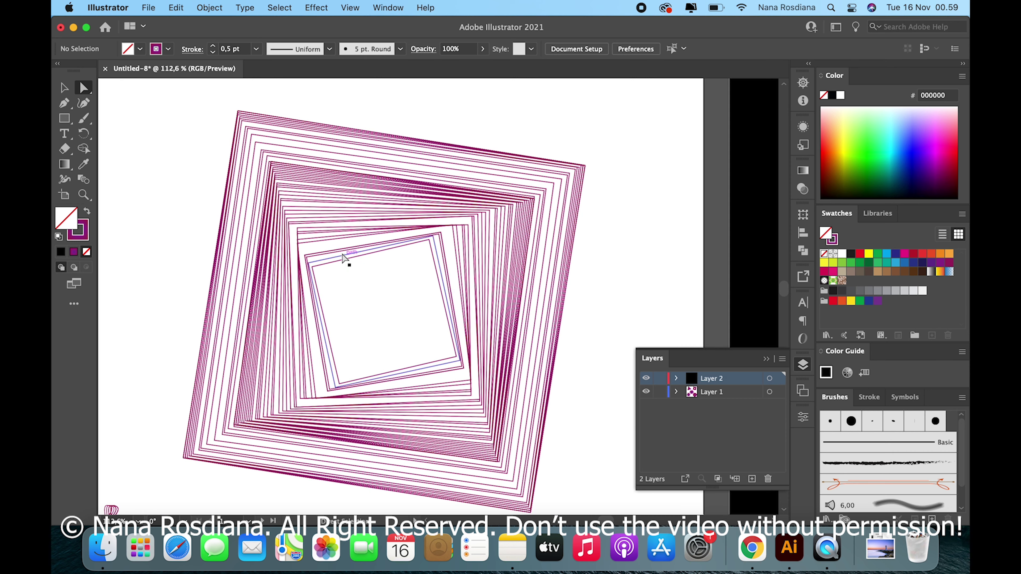
drag(335, 245, 399, 275)
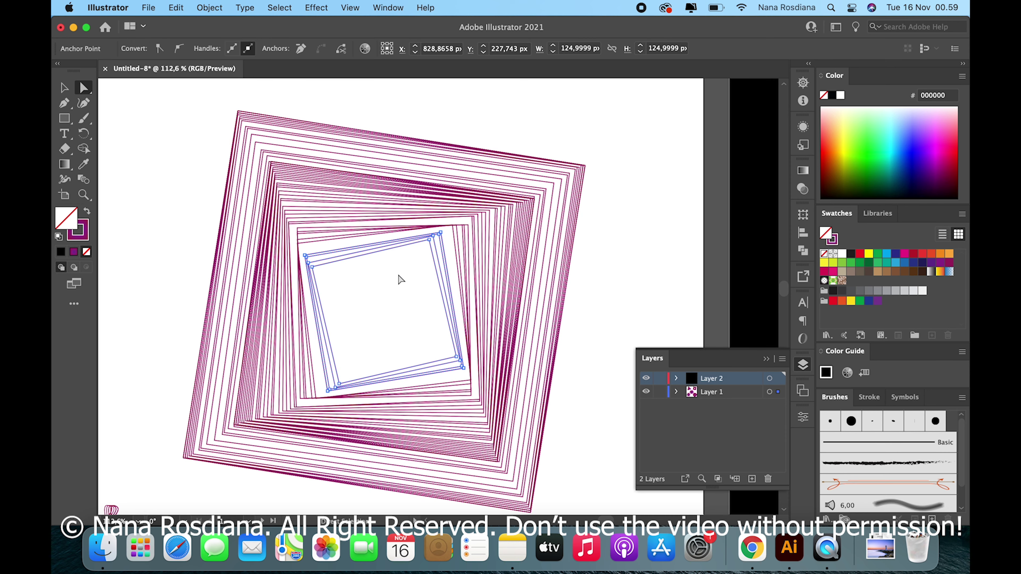
key(Delete)
scroll(400, 279, down, 5)
scroll(400, 279, down, 3)
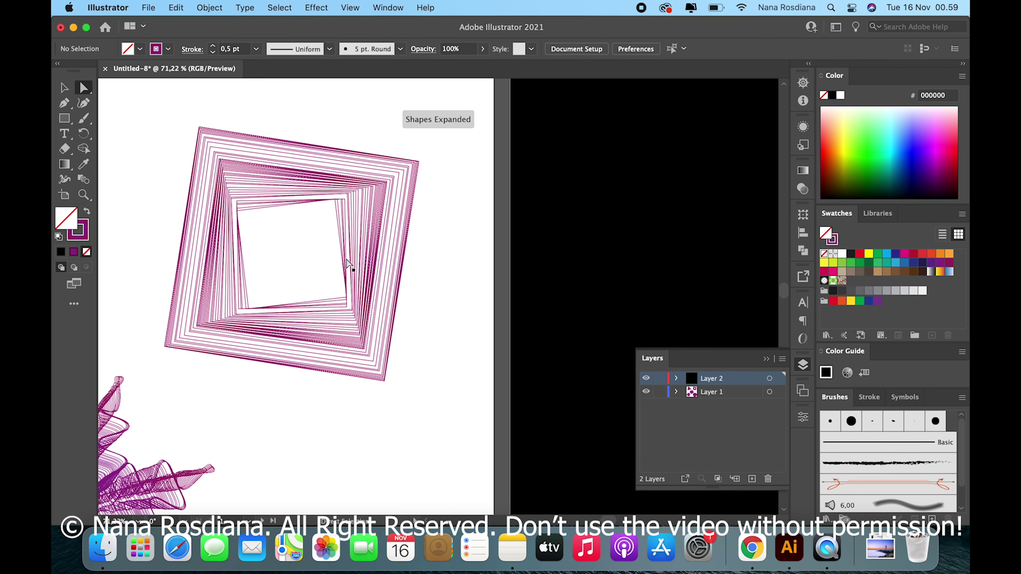
Copy the hollowed nested square design from the first artboard and paste it into Layer 2 over the black artboard
click(64, 87)
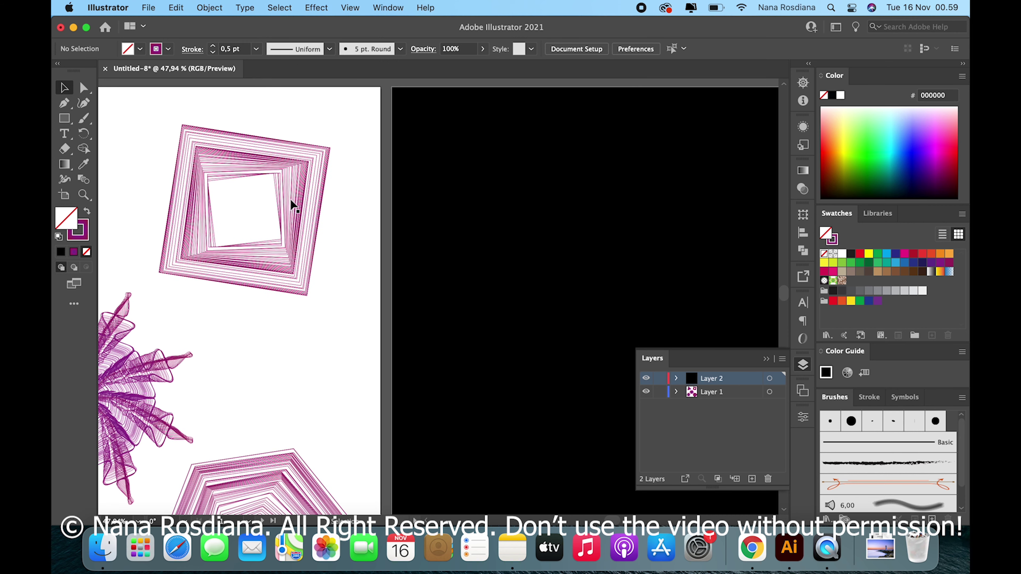
click(295, 198)
scroll(296, 198, down, 1)
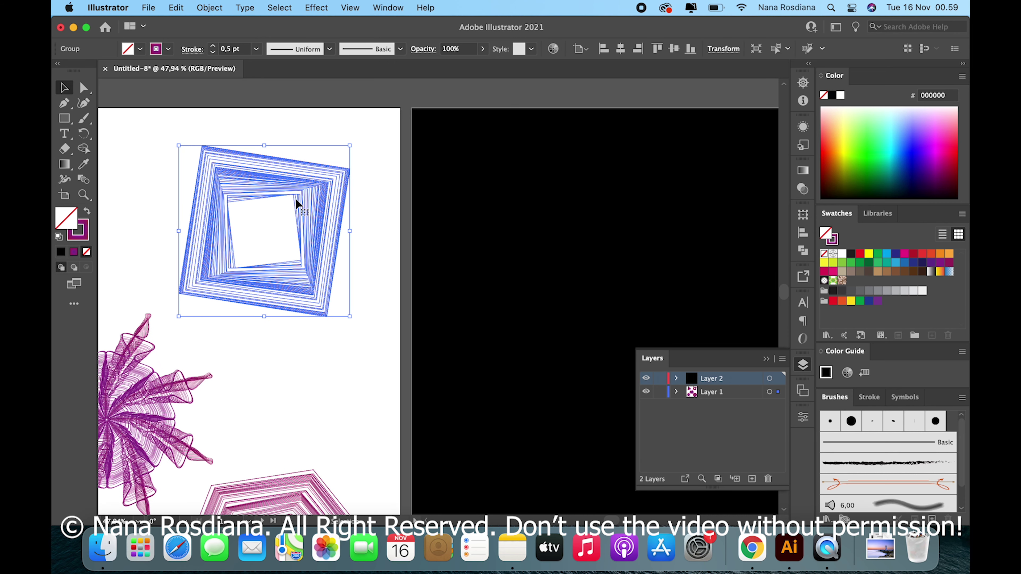
scroll(295, 198, right, 2)
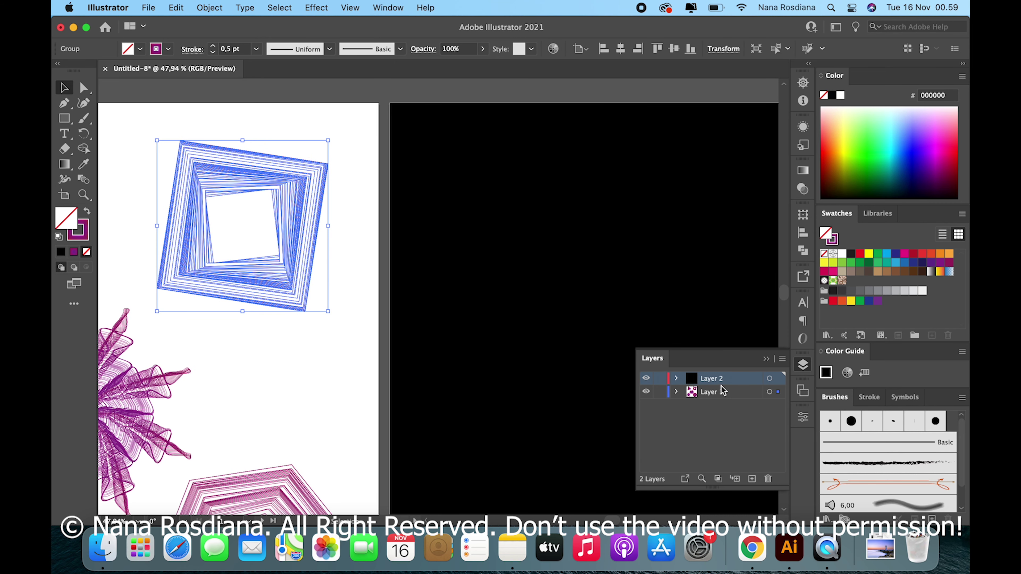
scroll(297, 223, down, 2)
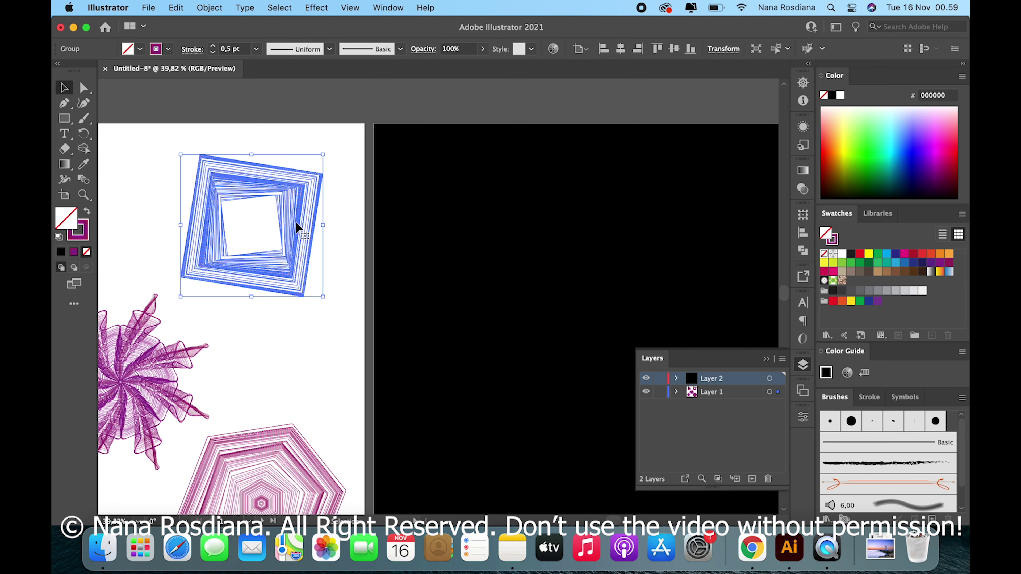
key(a)
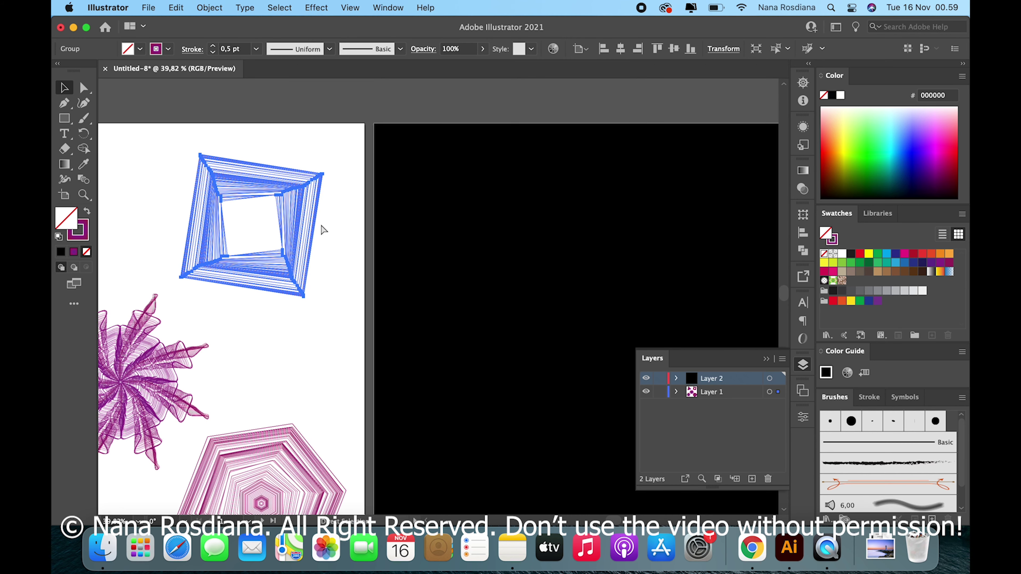
scroll(443, 233, right, 6)
click(610, 265)
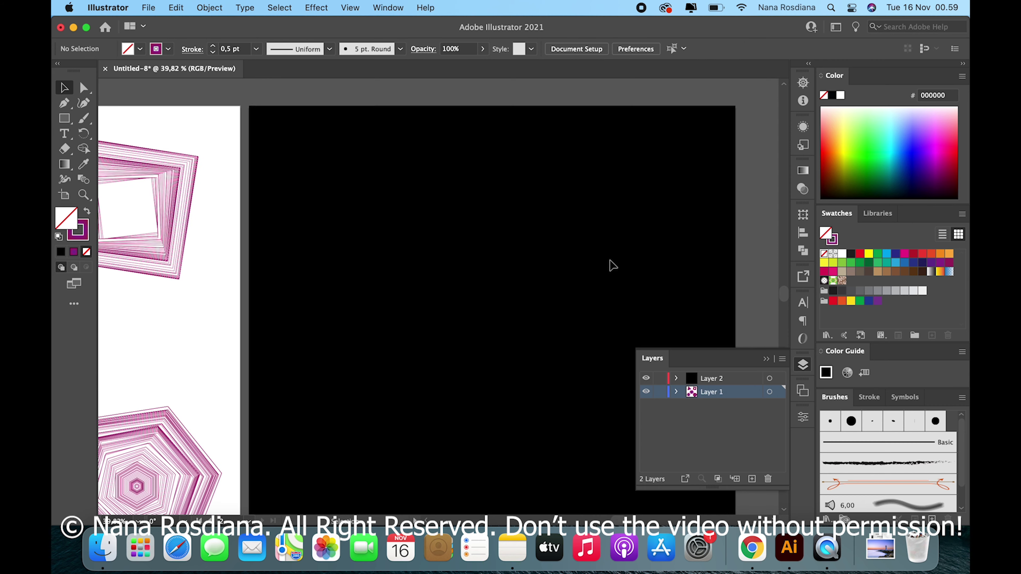
click(719, 383)
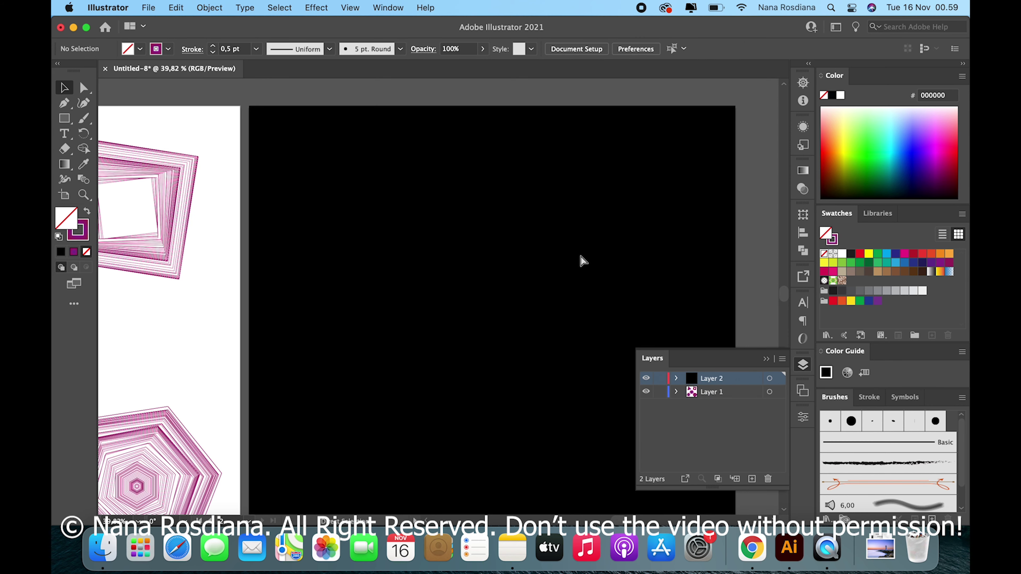
key(super+v)
click(615, 228)
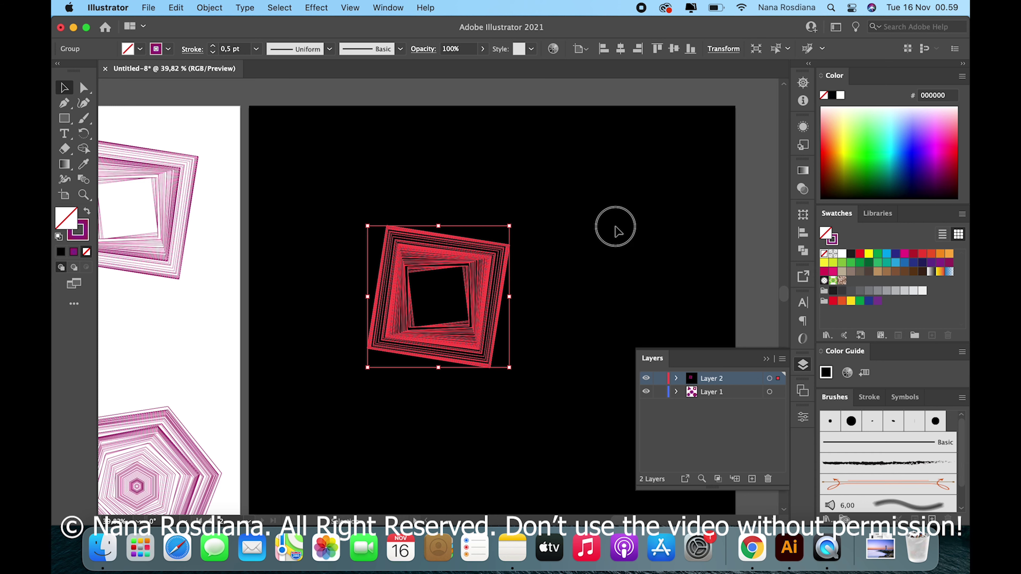
Move the pasted square design towards the black artboard's upper-right area and rotate it into a diamond orientation
drag(504, 276, 663, 232)
scroll(658, 234, right, 2)
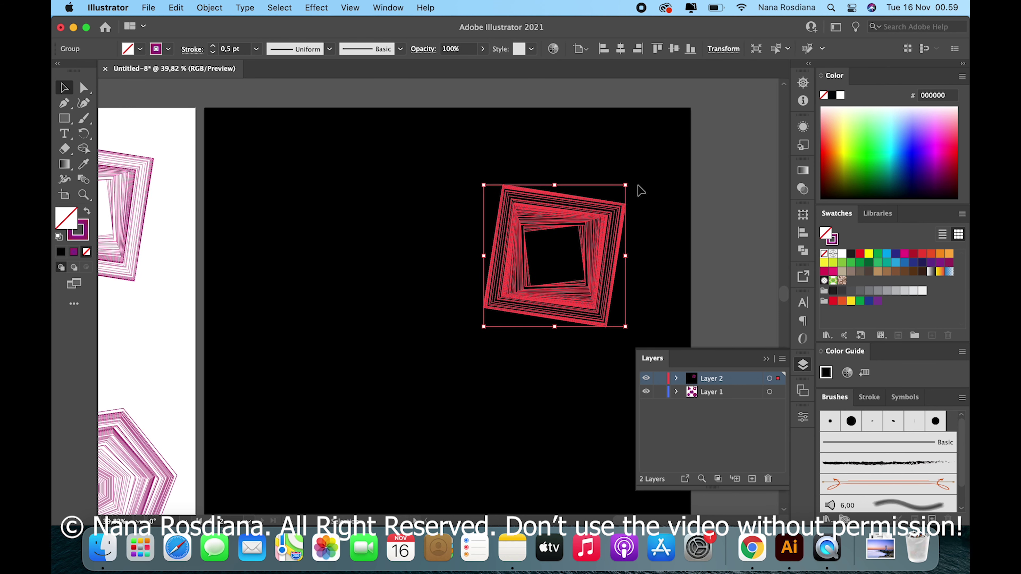
drag(633, 182, 566, 141)
scroll(568, 208, down, 3)
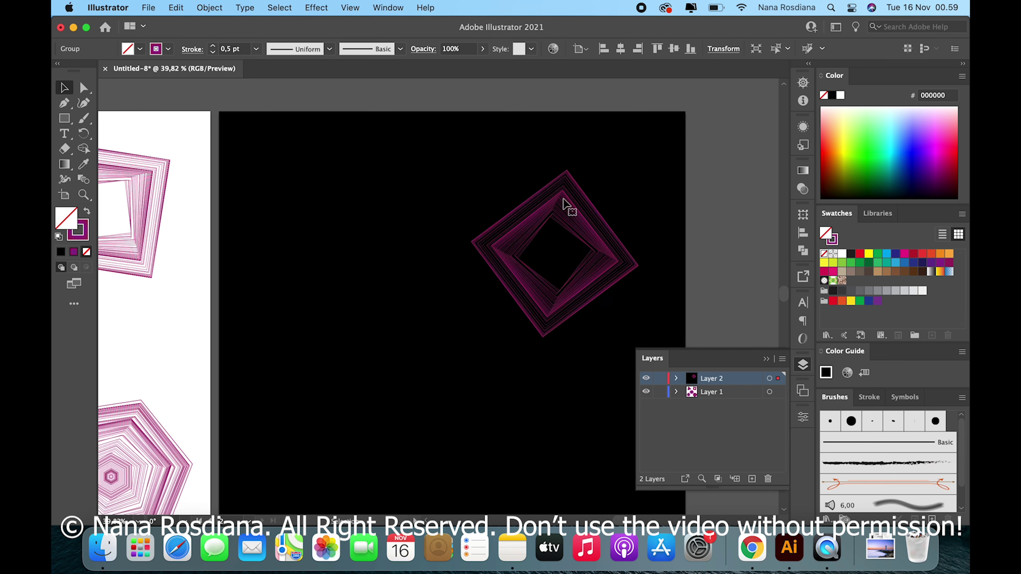
Enlarge the diamond-shaped design proportionally and position it so it runs past the black artboard's right edge
drag(580, 275, 686, 356)
drag(644, 269, 662, 226)
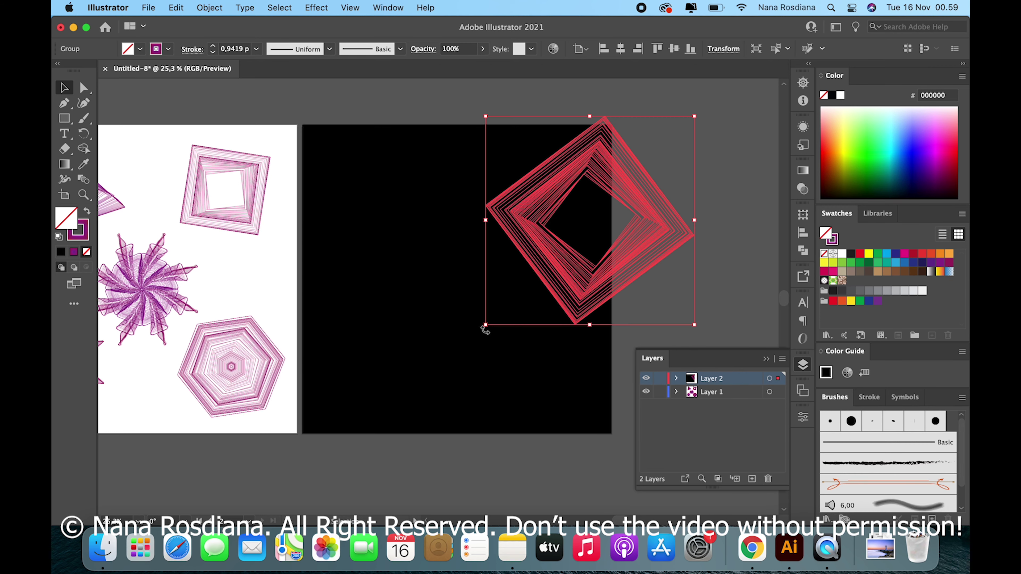
drag(487, 328, 457, 352)
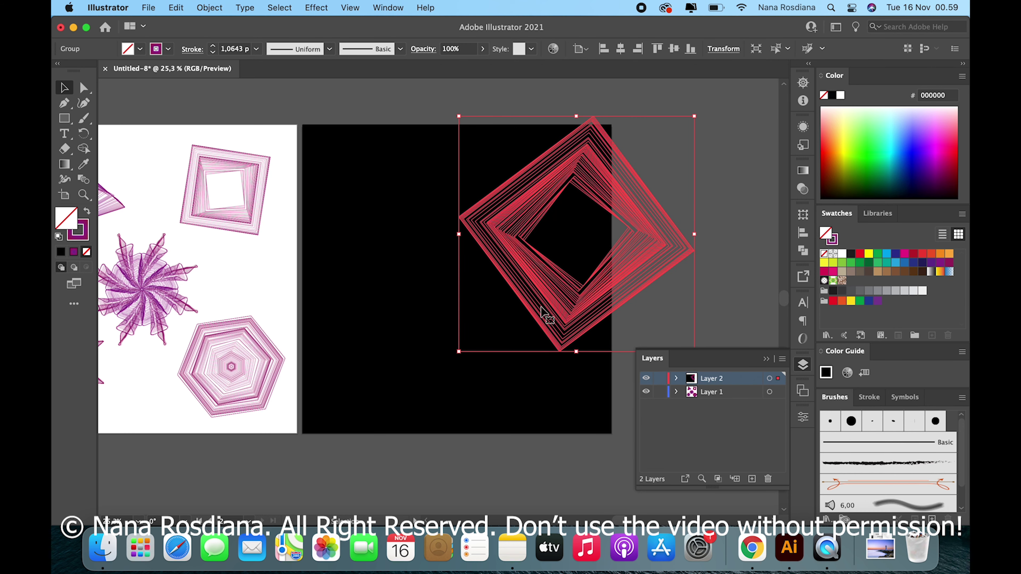
drag(553, 306, 571, 295)
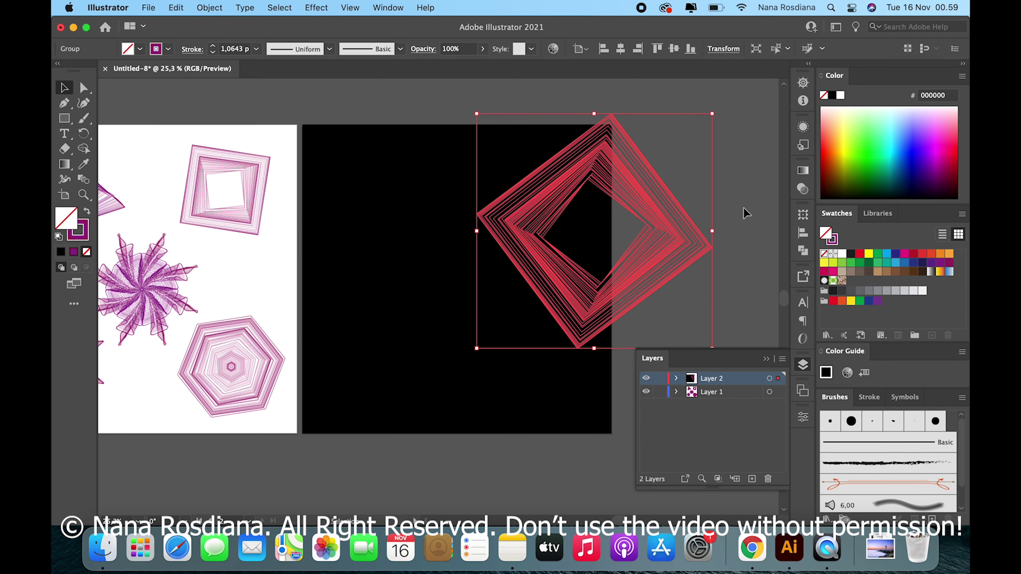
Duplicate the enlarged diamond design and place the copy across the upper edge of the black artboard
click(733, 221)
scroll(643, 239, up, 1)
scroll(643, 239, right, 1)
click(488, 249)
drag(485, 241, 481, 241)
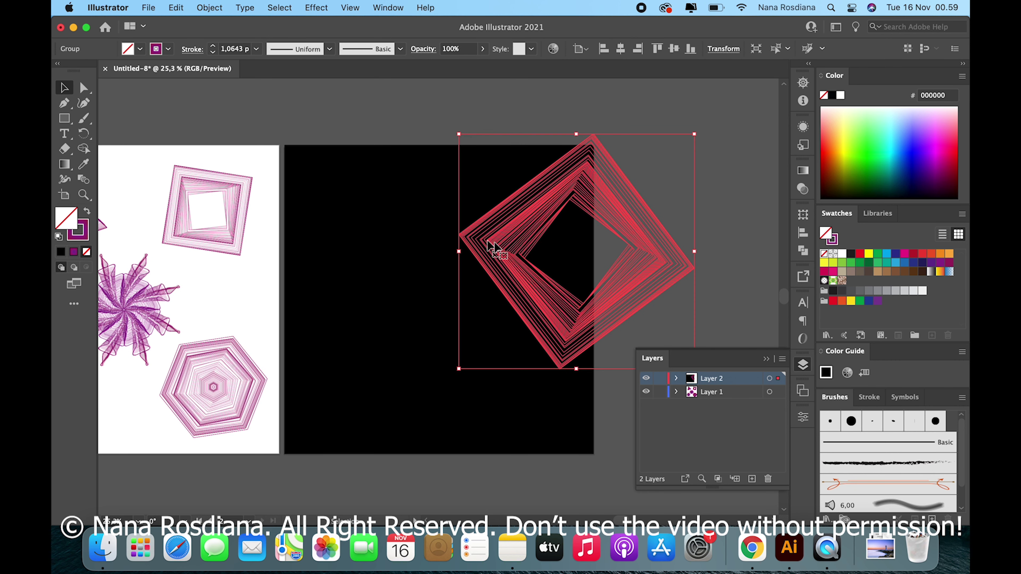
click(541, 262)
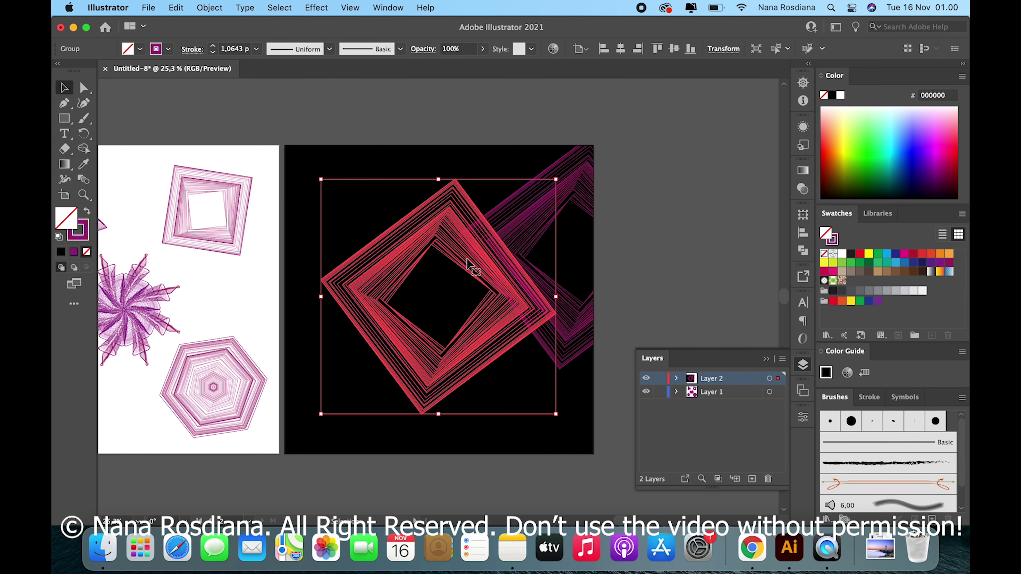
drag(472, 262, 464, 95)
key(ctrl+z)
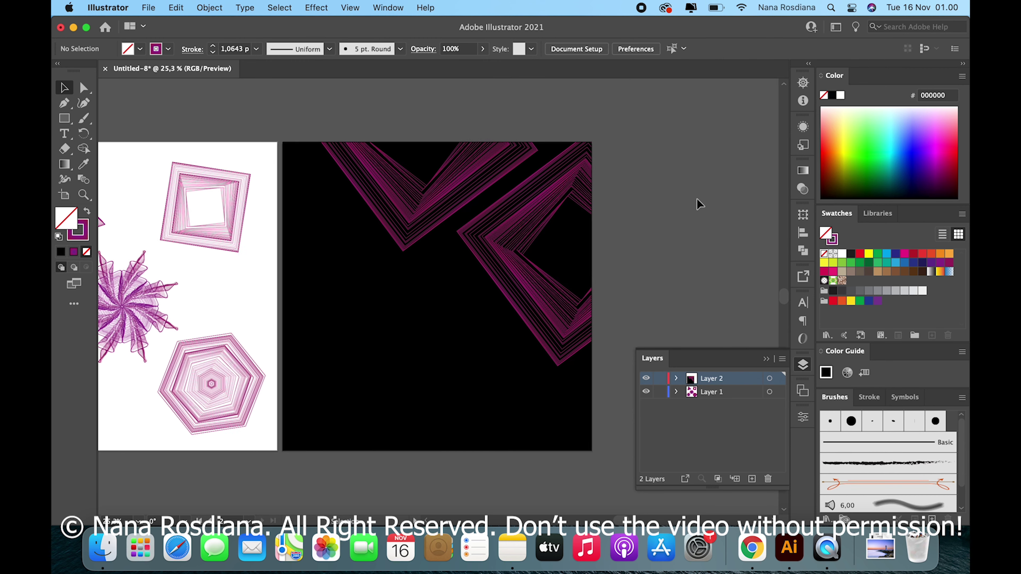
drag(531, 286, 423, 230)
key(ctrl+z)
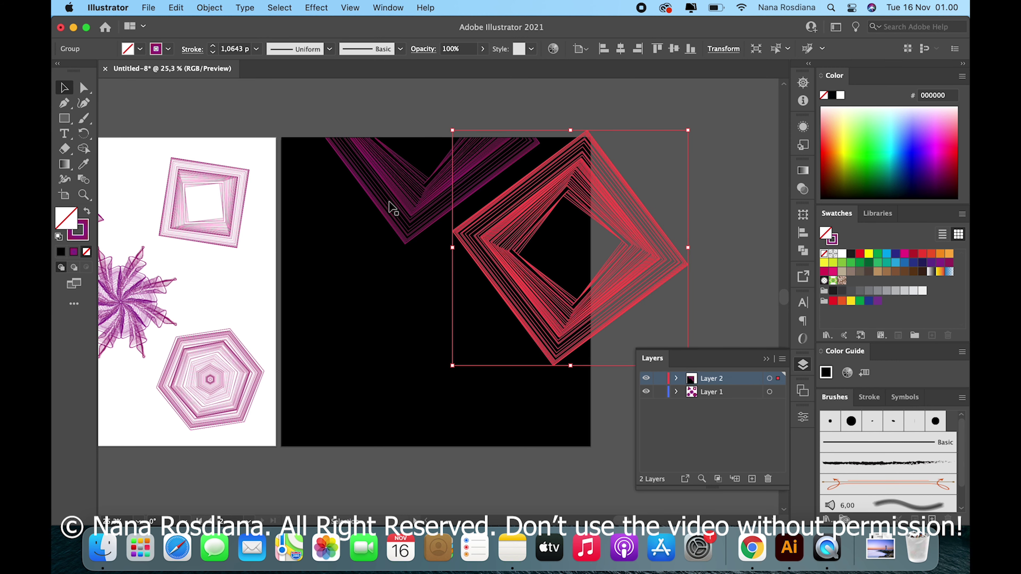
key(ctrl+shift+z)
Scale both diamond designs up together slightly, then nudge the one at the artboard's right edge up and to the right
shift+click(503, 291)
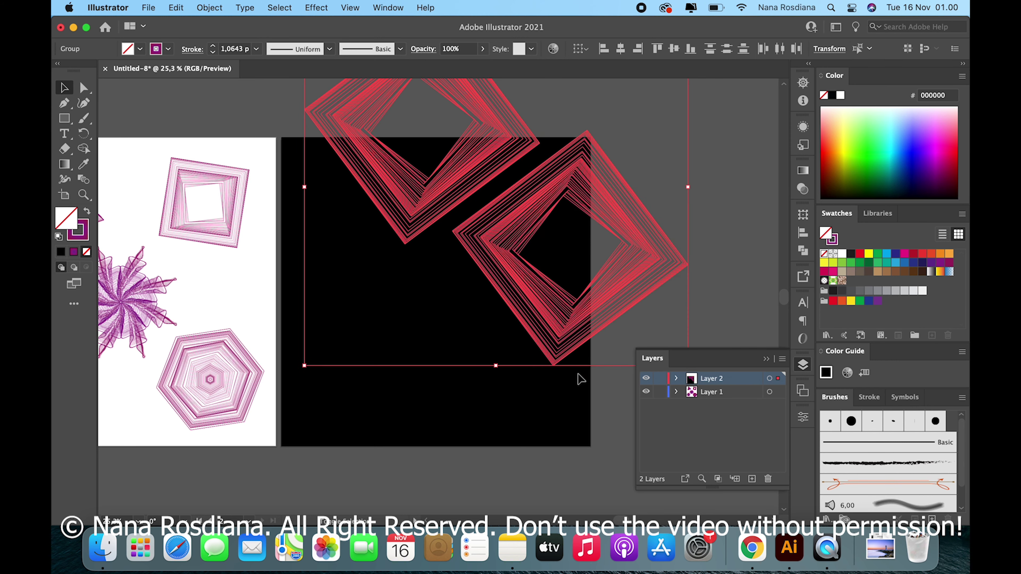
mouse_move(306, 367)
mouse_down()
mouse_move(275, 378)
mouse_move(276, 391)
mouse_up()
click(711, 241)
click(574, 184)
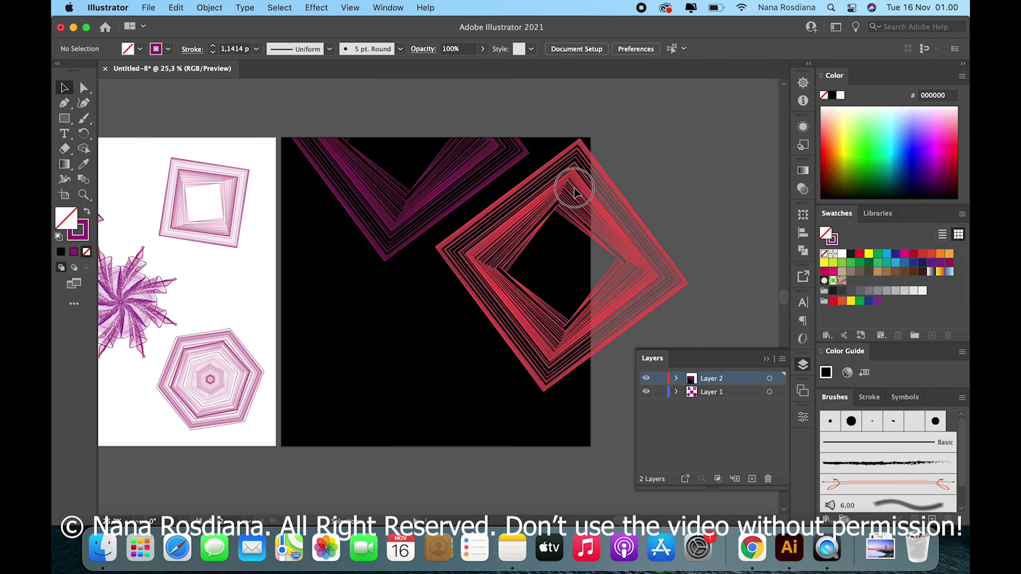
drag(574, 183, 578, 179)
click(709, 193)
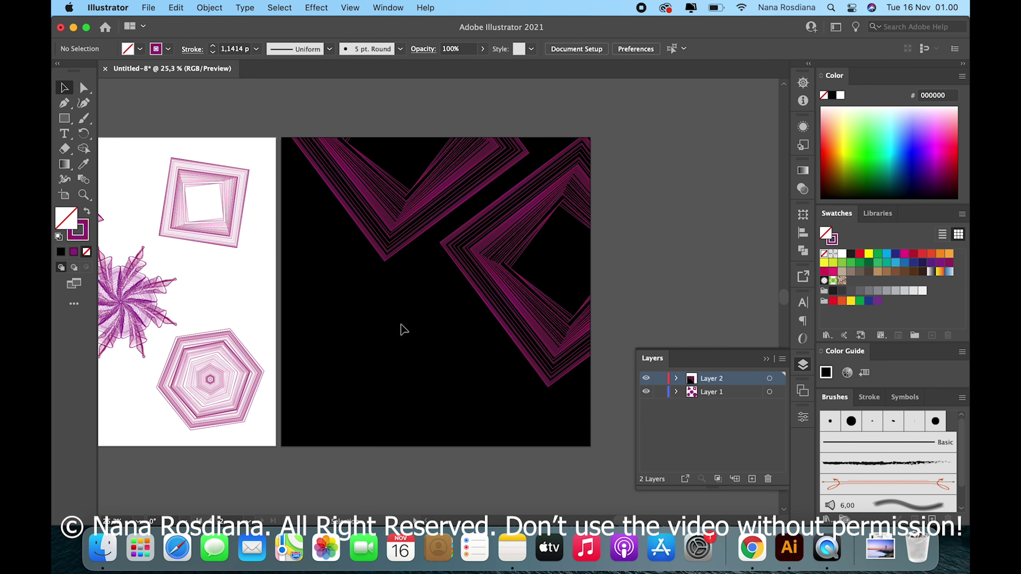
Create a rectangular area of placeholder text in the lower-left part of the black artboard
scroll(401, 324, up, 3)
scroll(241, 297, right, 2)
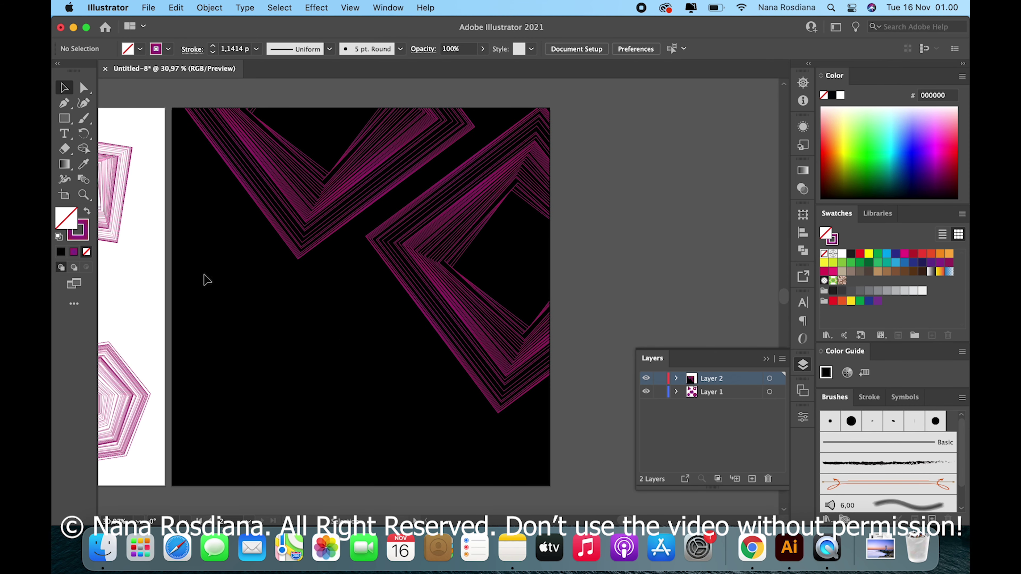
click(65, 134)
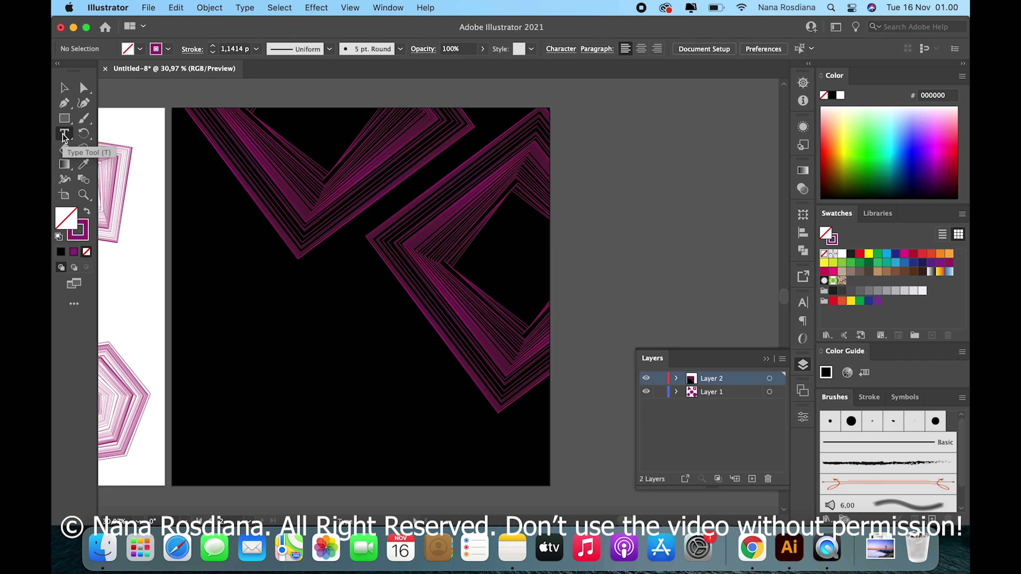
click(221, 341)
drag(219, 341, 374, 419)
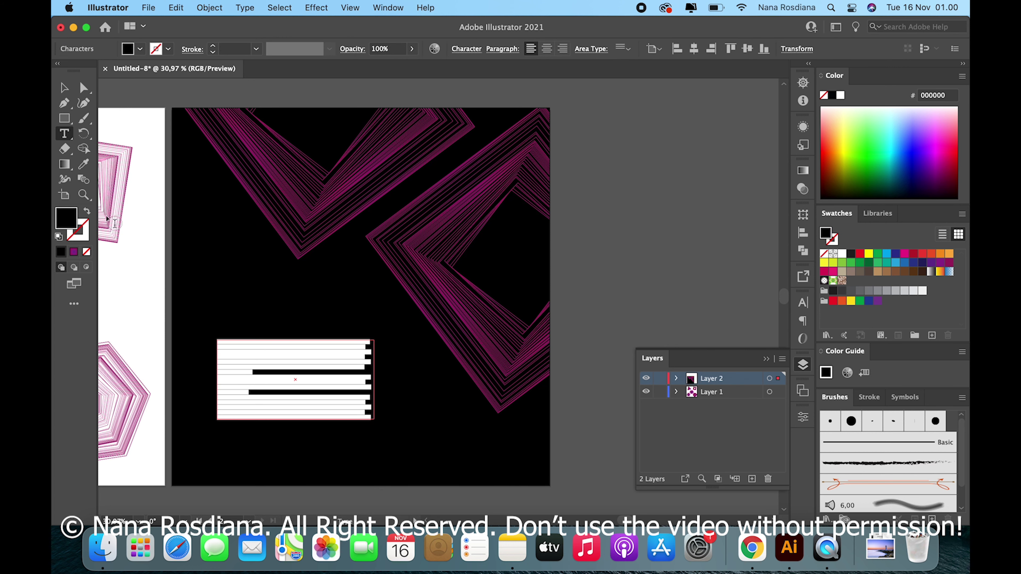
Colour the placeholder text on the black artboard white and set its font size to 36 pt
click(64, 88)
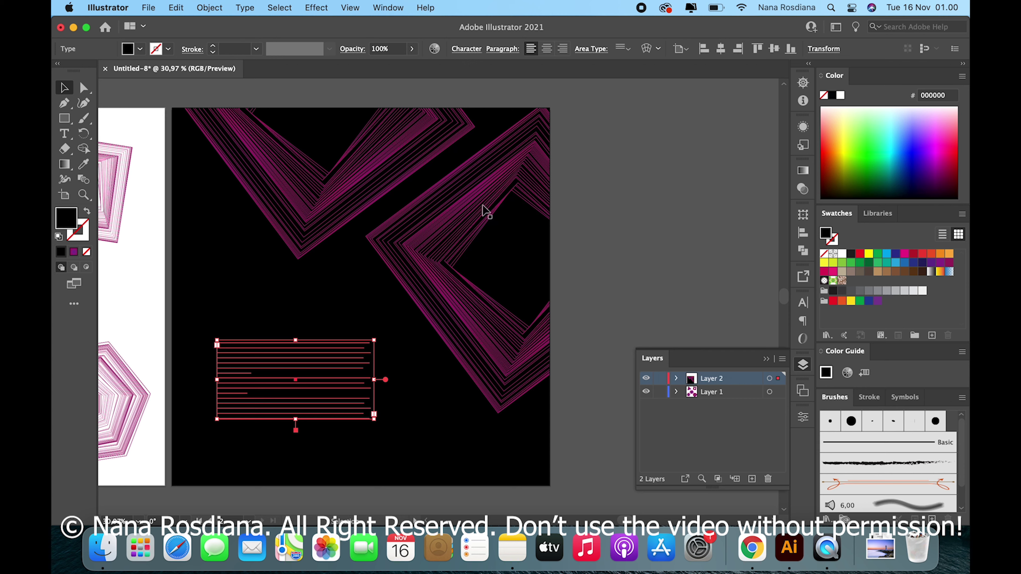
click(841, 253)
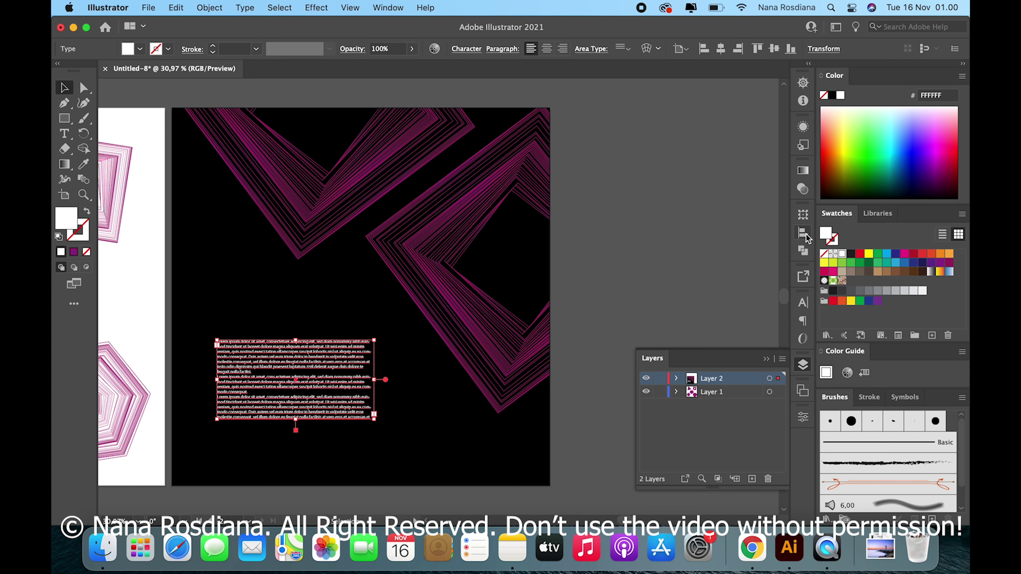
click(803, 304)
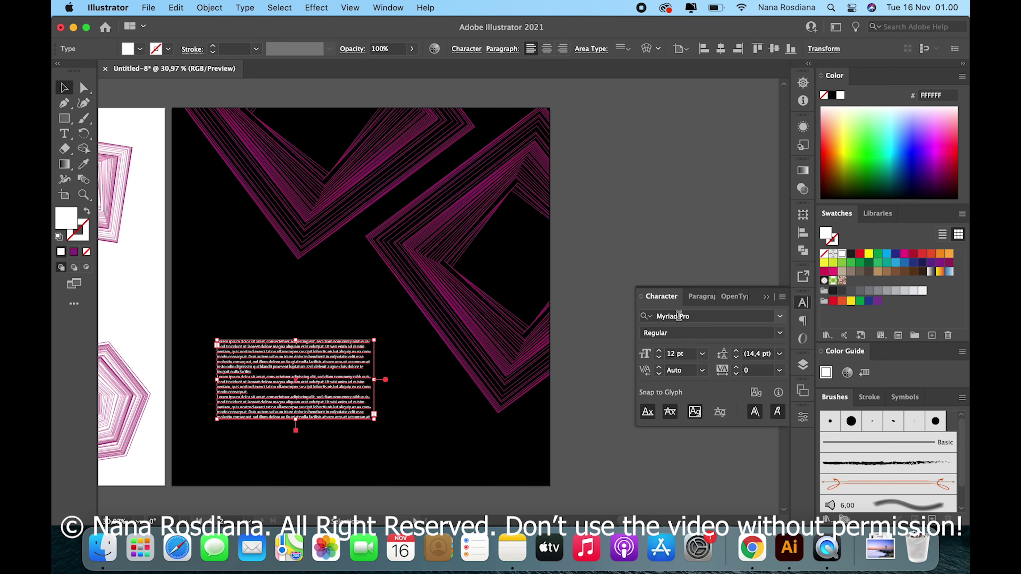
click(702, 354)
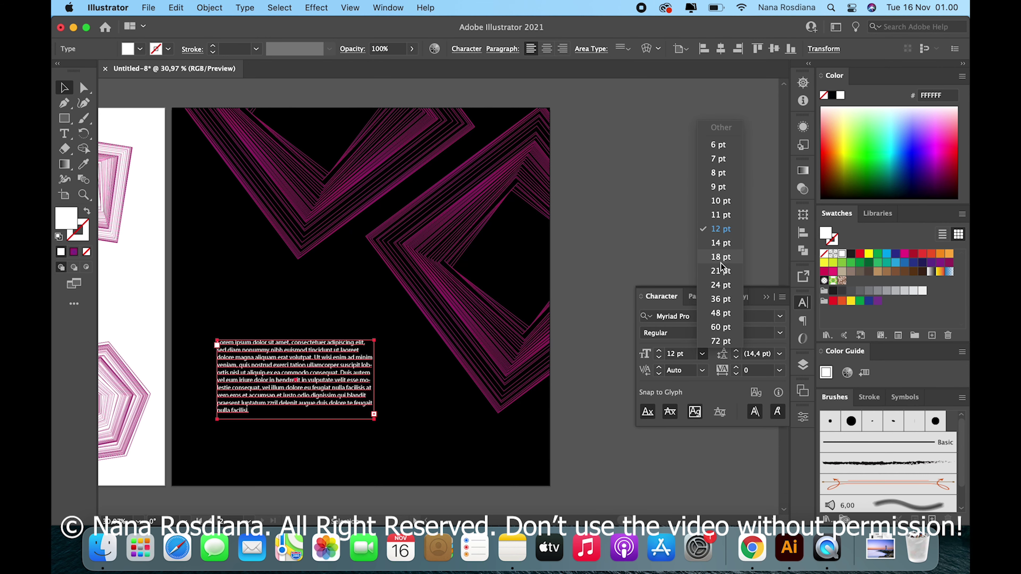
click(725, 302)
Enlarge the placeholder text's frame, then move it slightly up and to the left on the black artboard
drag(374, 414, 411, 428)
drag(364, 393, 348, 383)
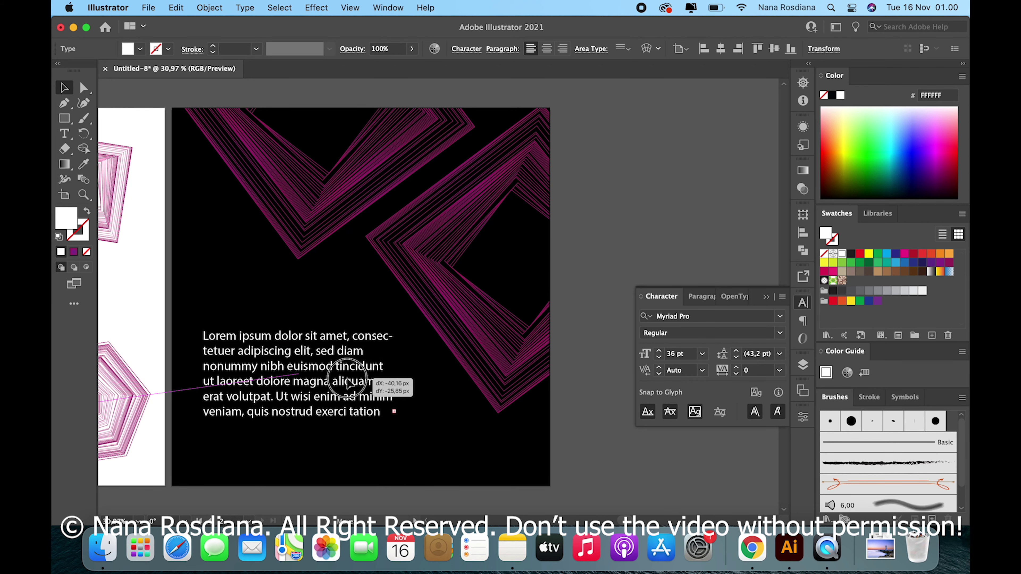
scroll(619, 237, down, 3)
click(619, 241)
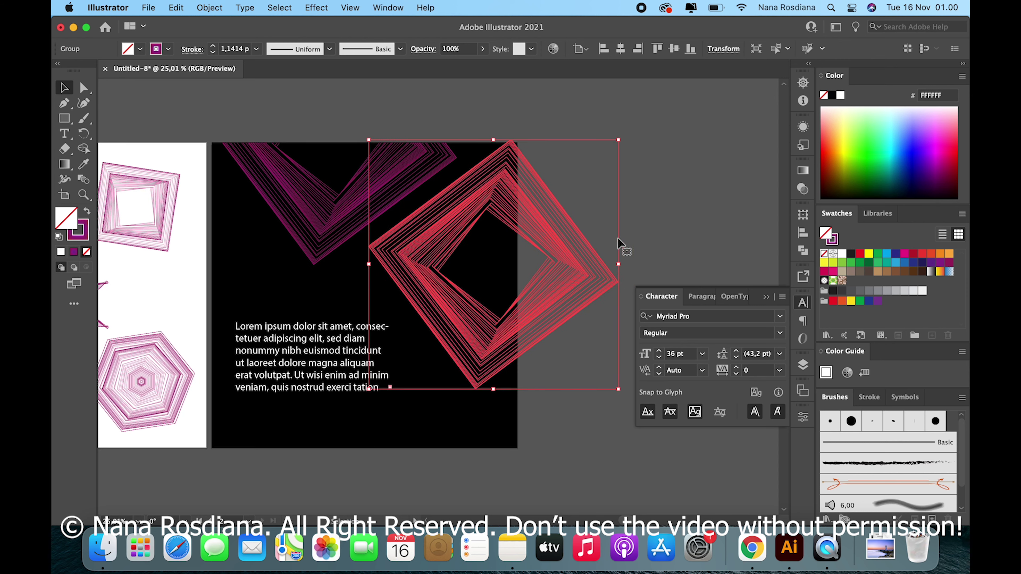
click(673, 177)
scroll(623, 193, down, 4)
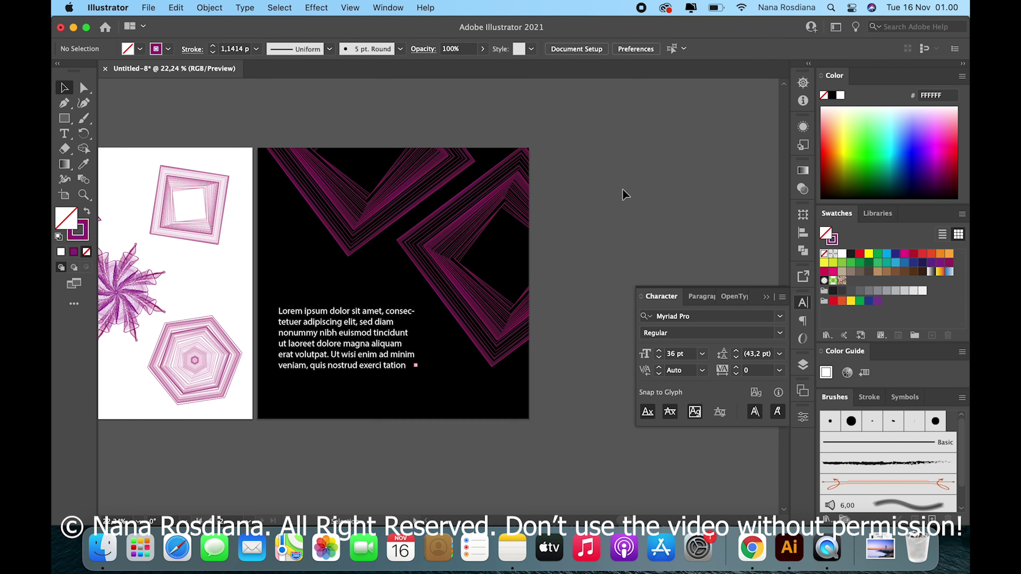
click(548, 218)
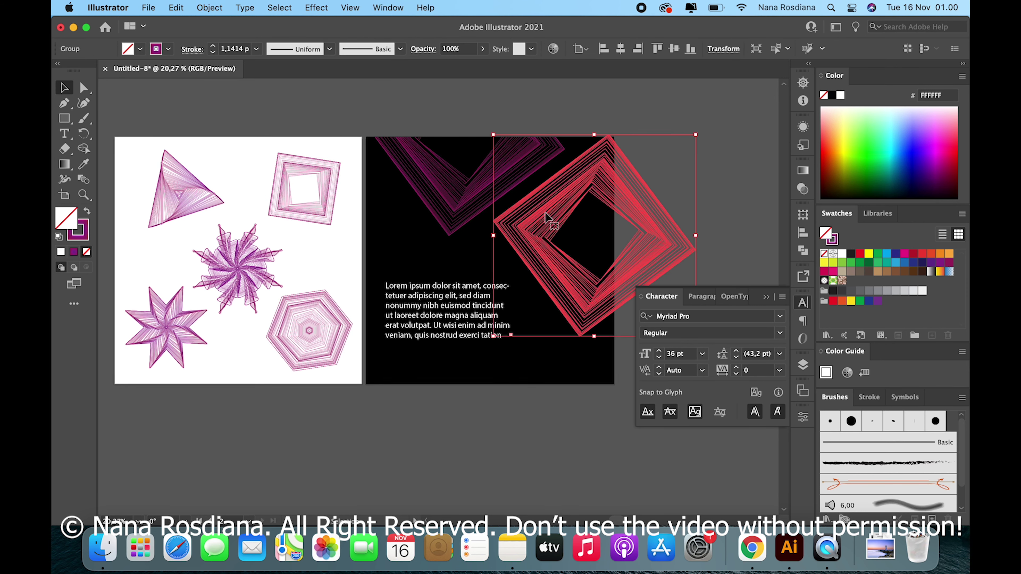
scroll(549, 221, right, 2)
Make the black artboard active and start saving it for the web as a PNG-24 image
click(430, 179)
click(430, 180)
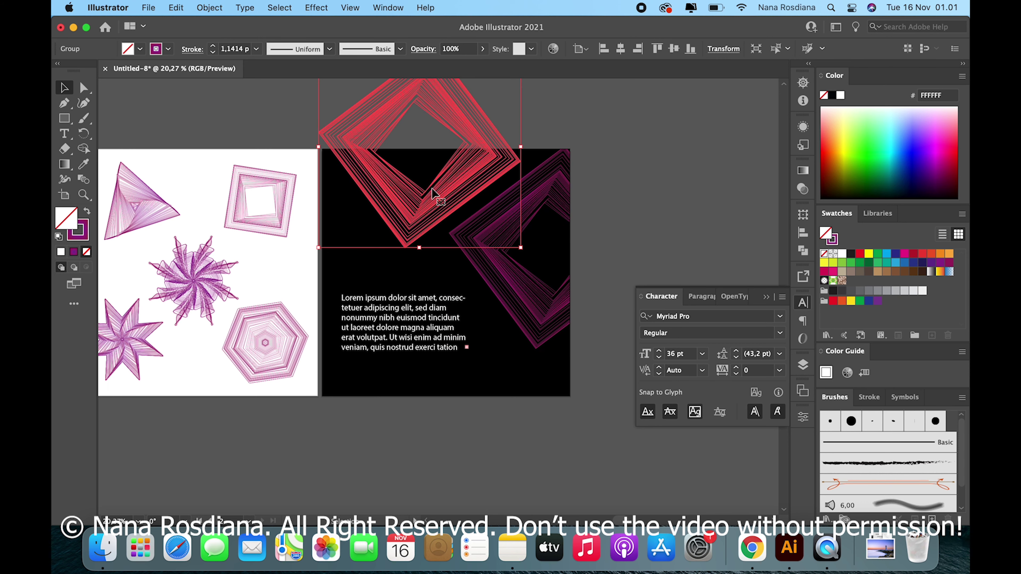
click(148, 8)
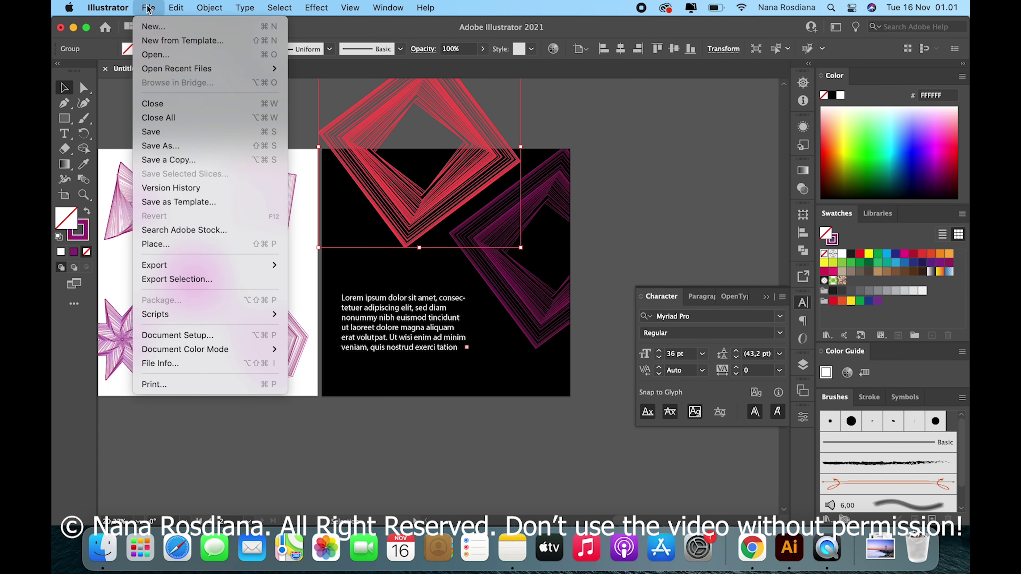
mouse_move(177, 266)
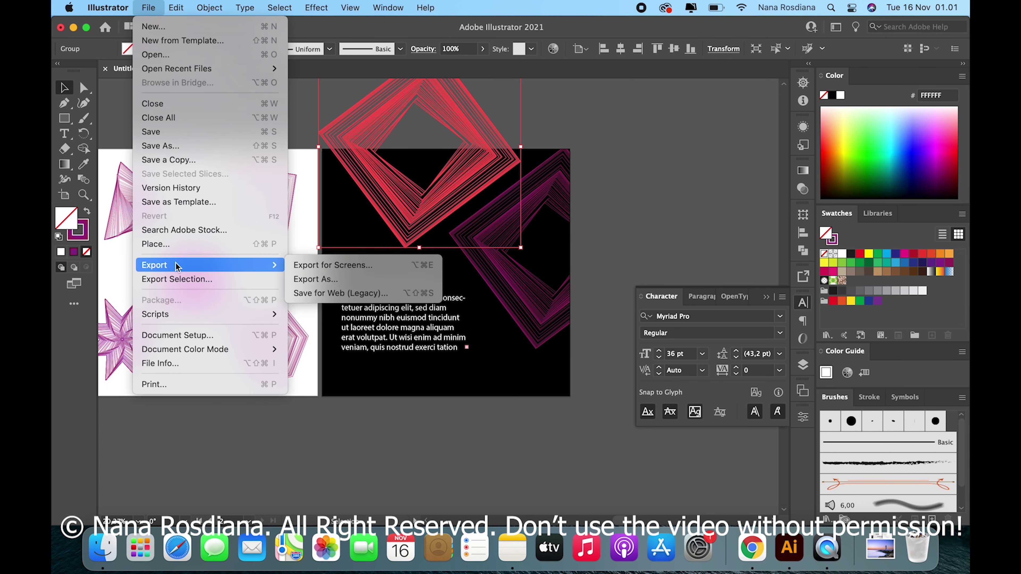
click(309, 293)
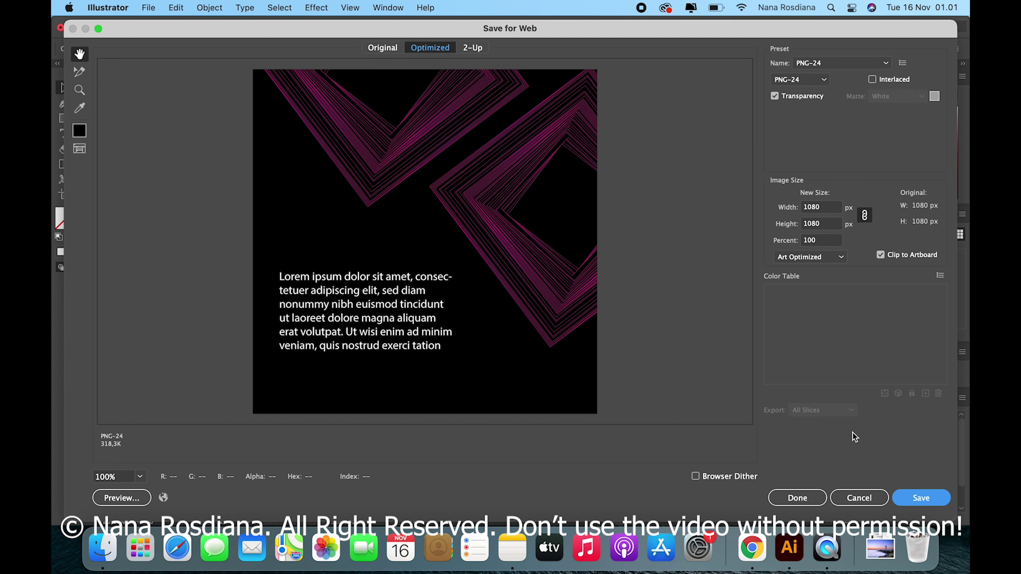
click(920, 499)
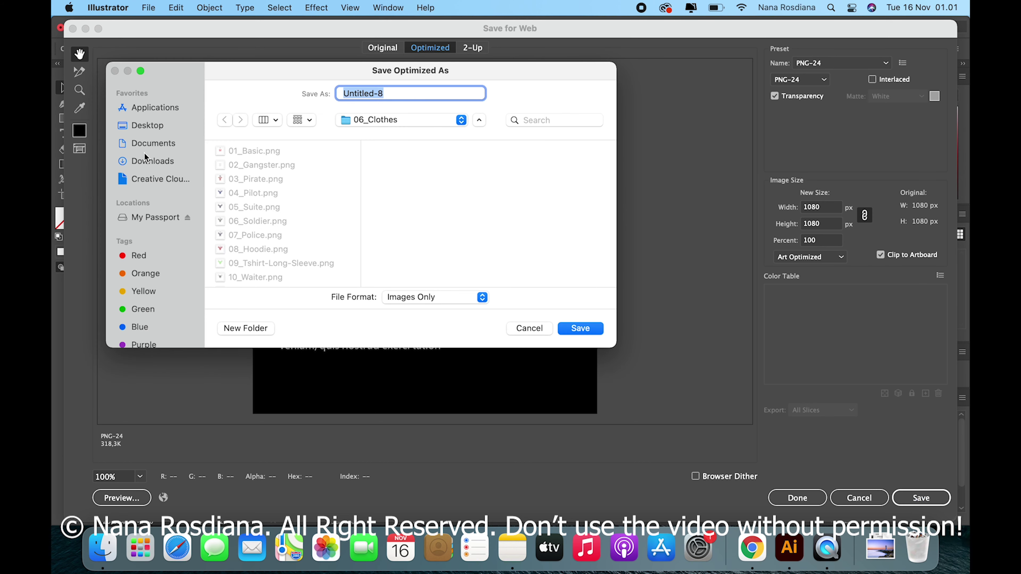
Save the exported image to the Desktop under the name "banner abstract geometric" and clear the selection
click(143, 128)
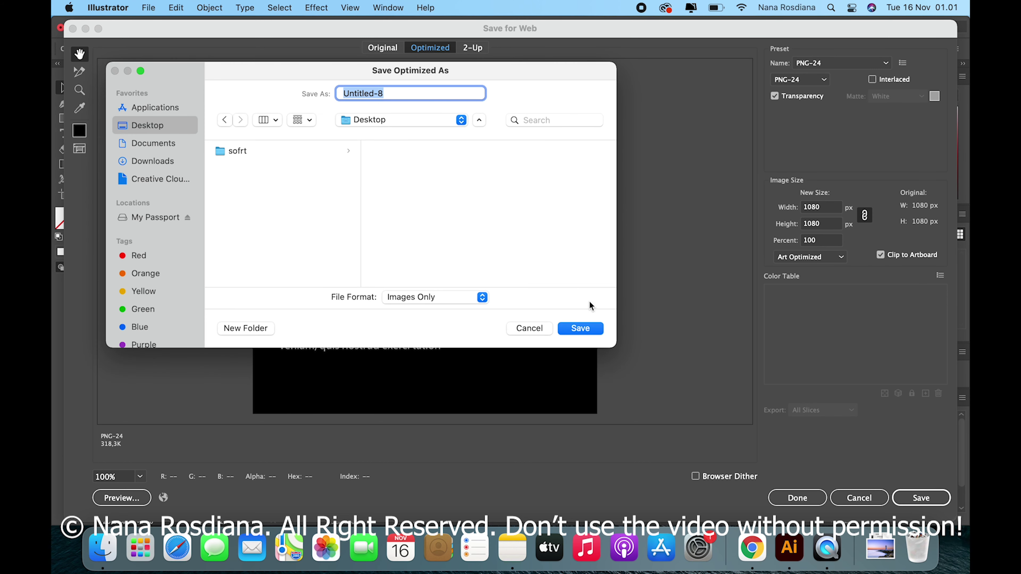
key(BackSpace)
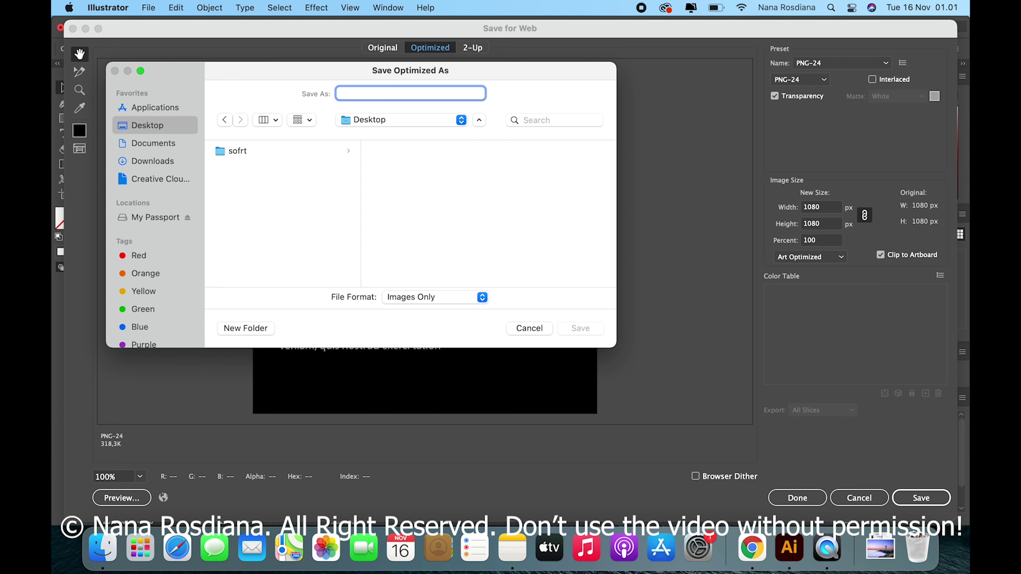
text(banner abstract geometric)
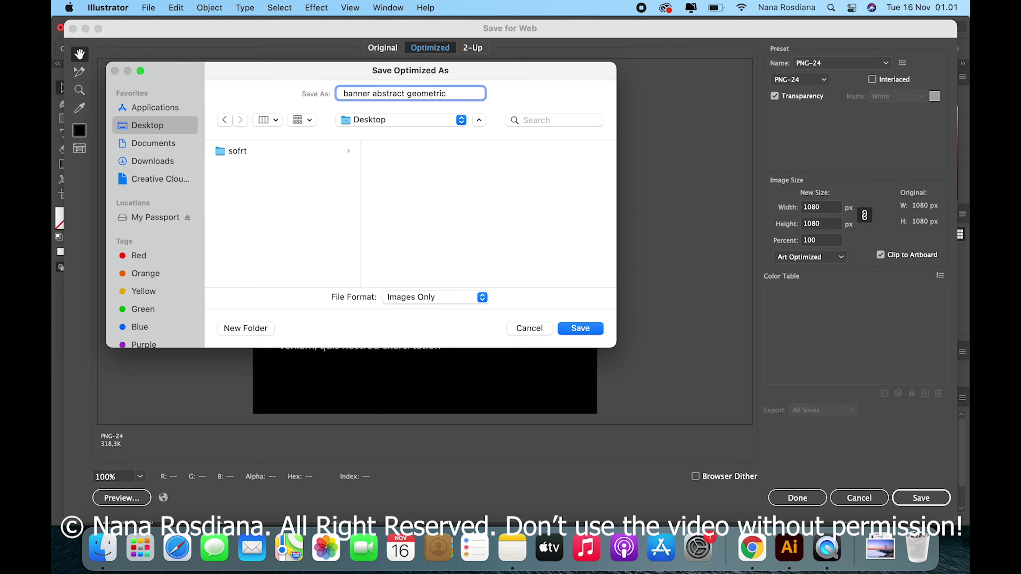
key(Return)
click(567, 125)
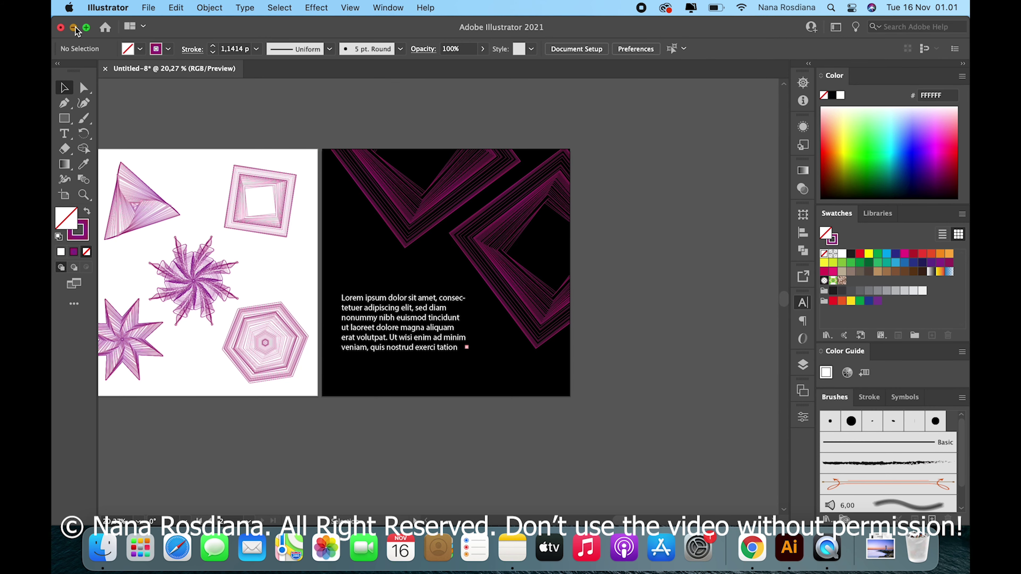
Switch to the desktop, open banner-abstract-geometric.png in Preview to examine the exported banner, and close it
click(74, 28)
click(926, 262)
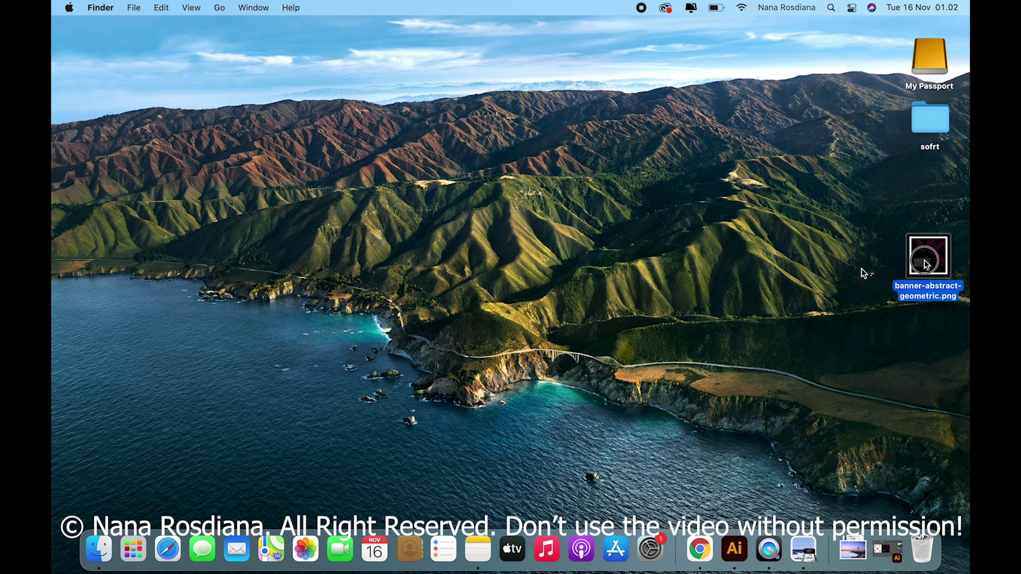
double_click(926, 264)
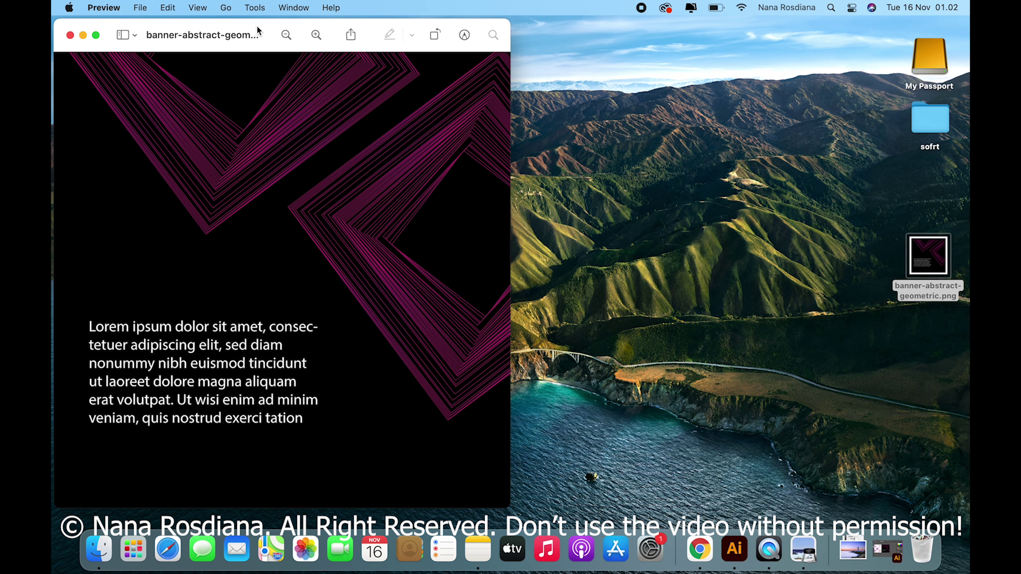
drag(258, 29, 447, 24)
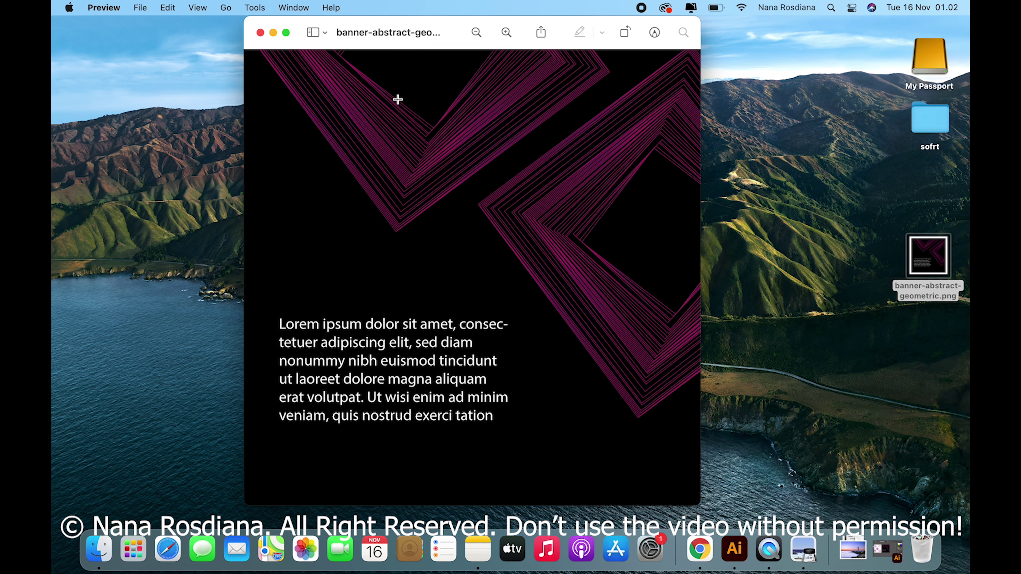
click(260, 34)
Return to the Illustrator document and collapse the character settings so both artboards can be viewed
click(736, 556)
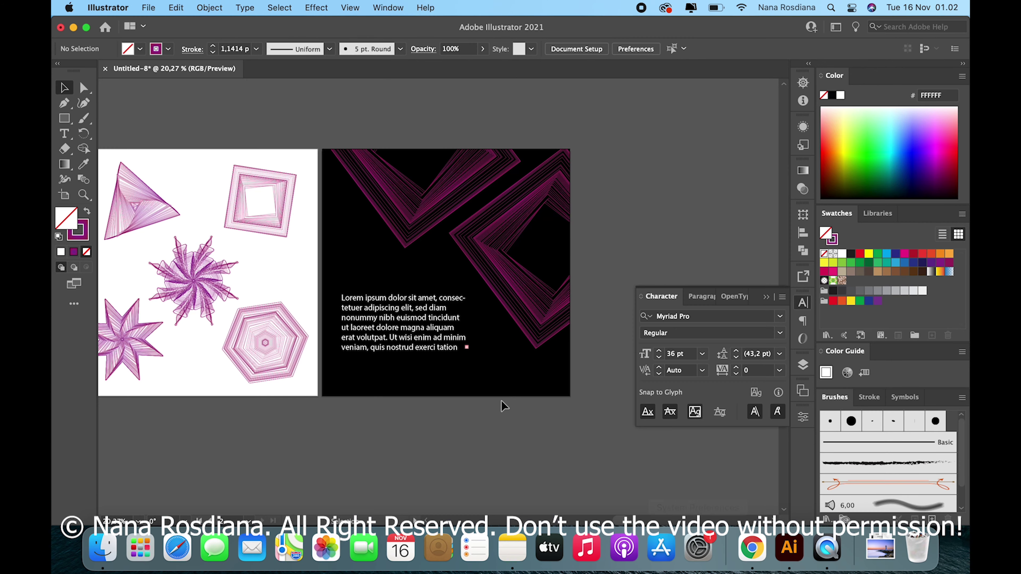
click(767, 302)
click(766, 298)
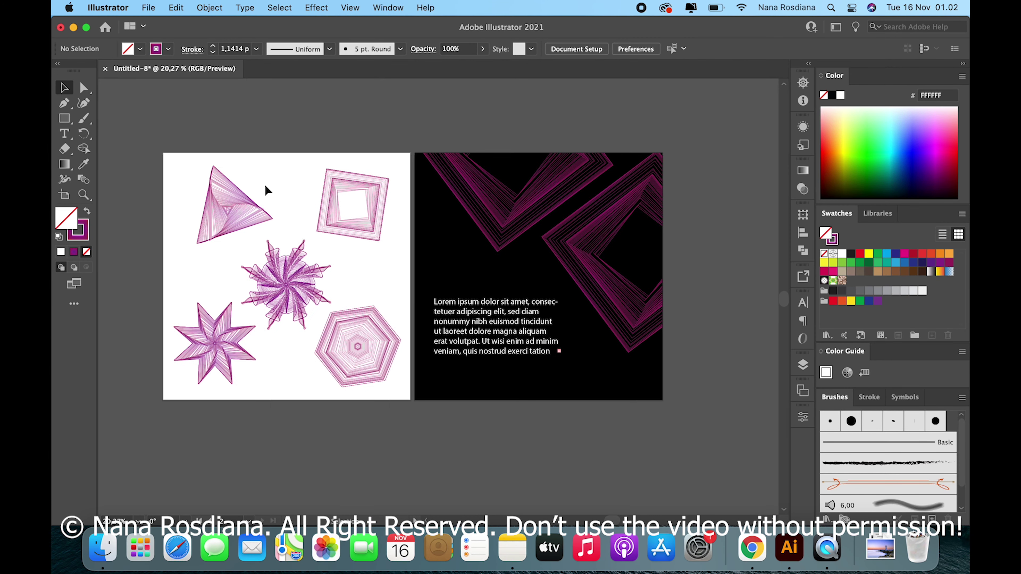
scroll(265, 184, up, 2)
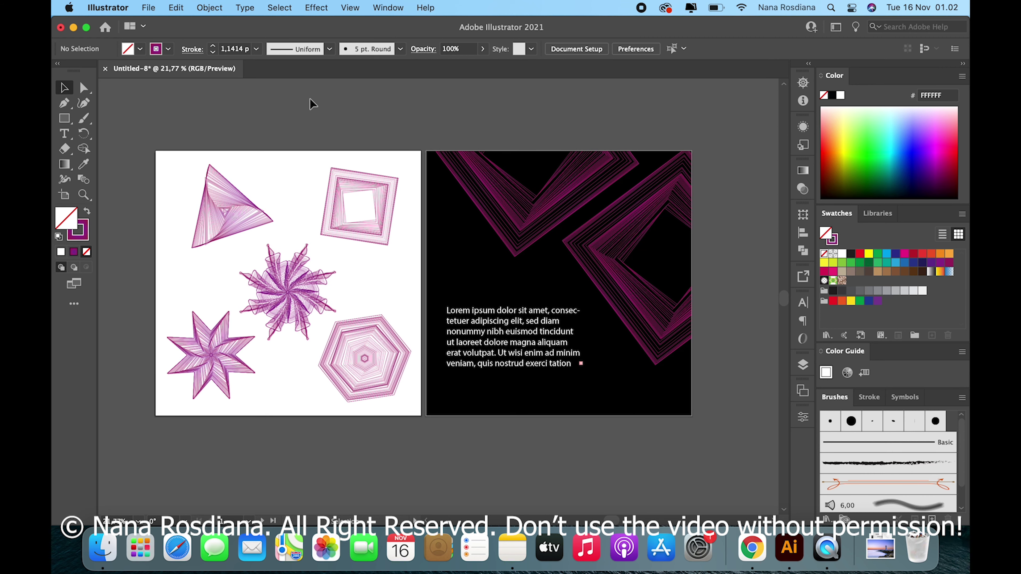